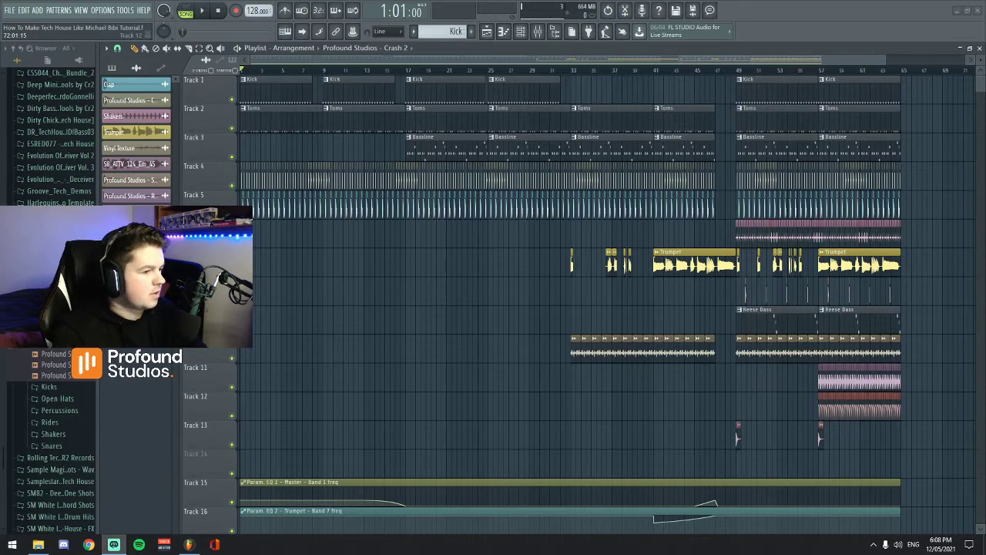
- Zoom the Playlist in on bars 45 to 65 of the drop
scroll(550, 73, down, 2)
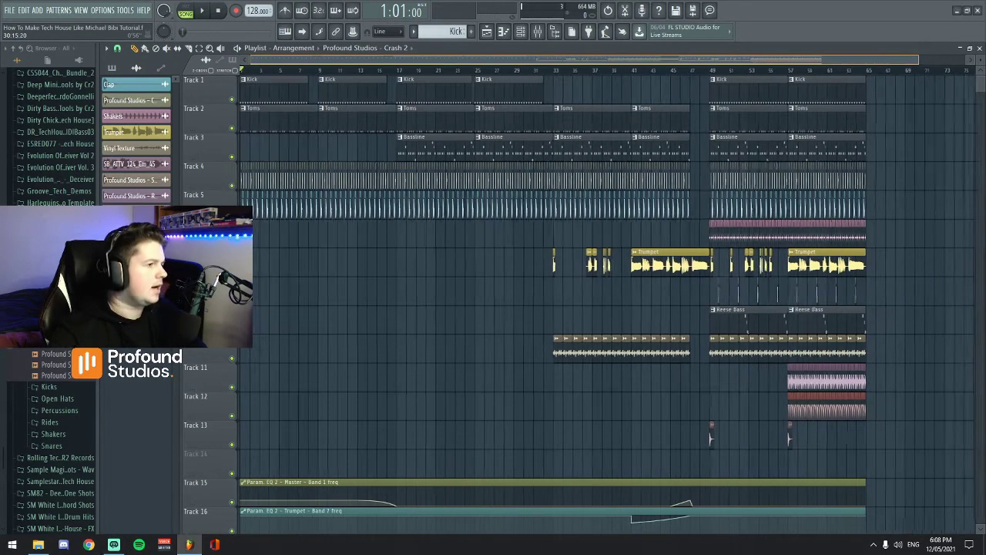
scroll(553, 66, up, 2)
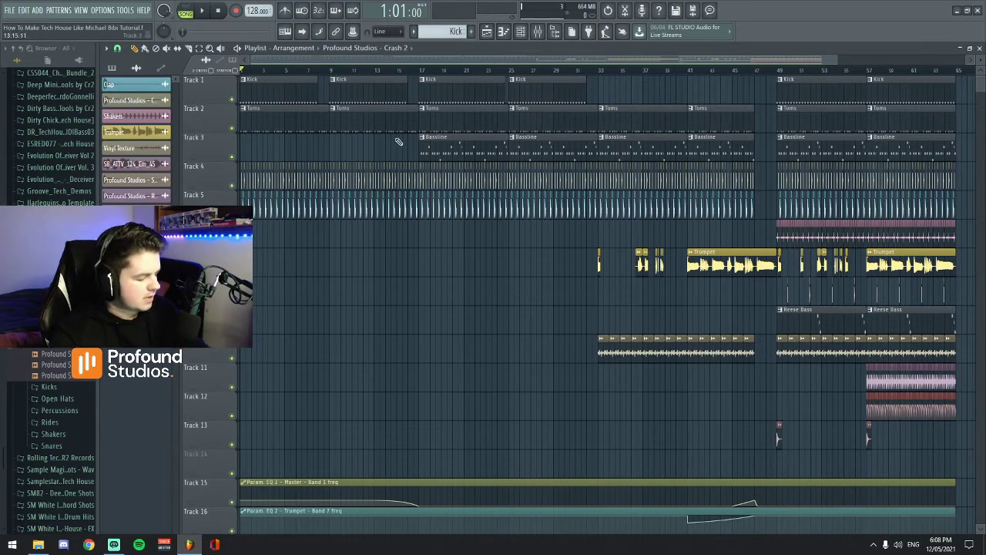
scroll(505, 80, right, 10)
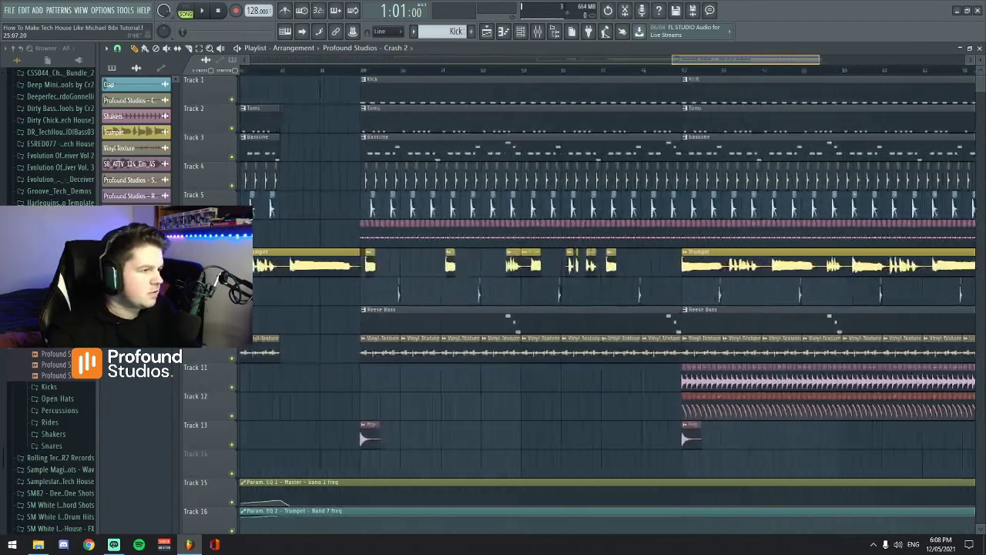
scroll(510, 69, left, 10)
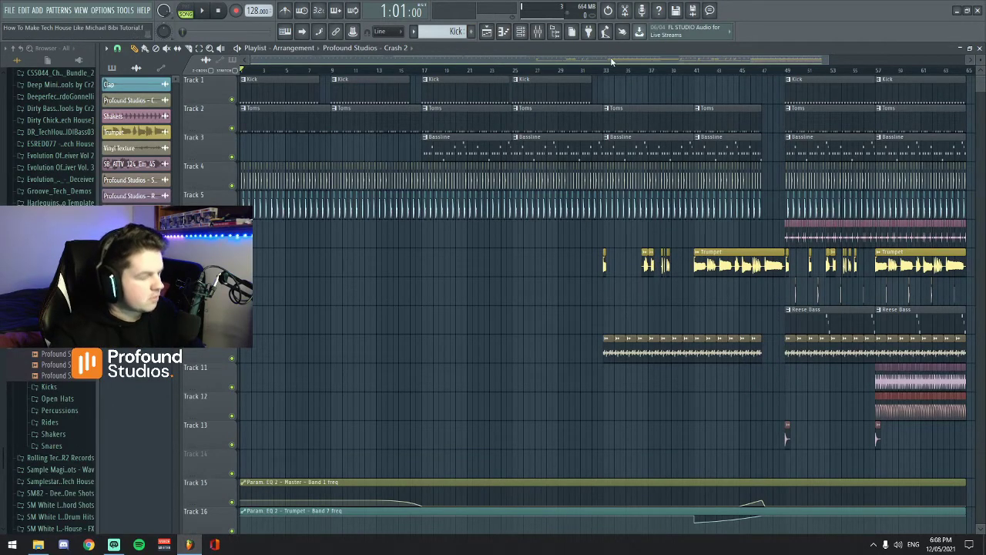
drag(510, 60, 365, 84)
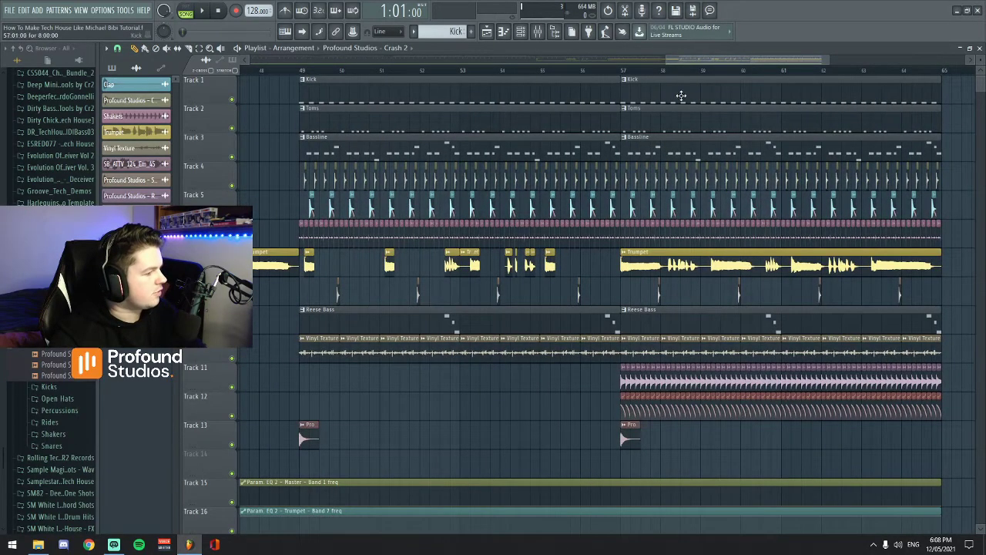
scroll(396, 75, down, 2)
- Play the drop from bar 47, then stop back at bar 47
drag(400, 77, 375, 72)
key(space)
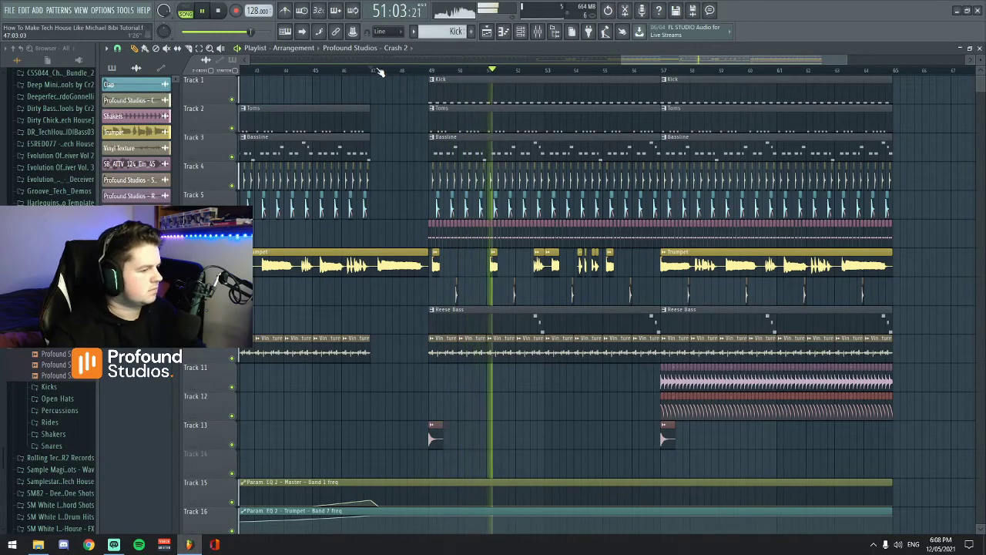
scroll(398, 74, up, 2)
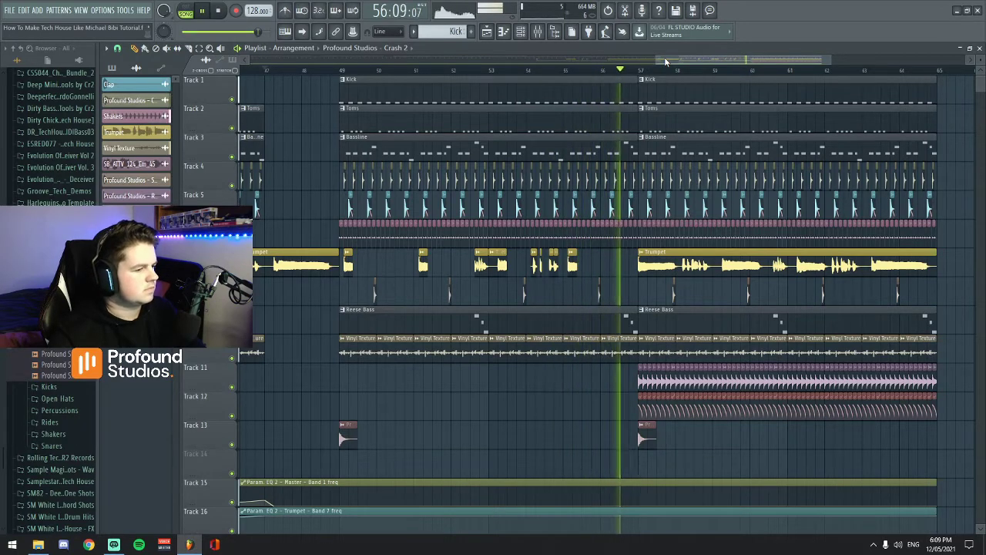
scroll(667, 61, down, 1)
scroll(716, 56, down, 1)
key(space)
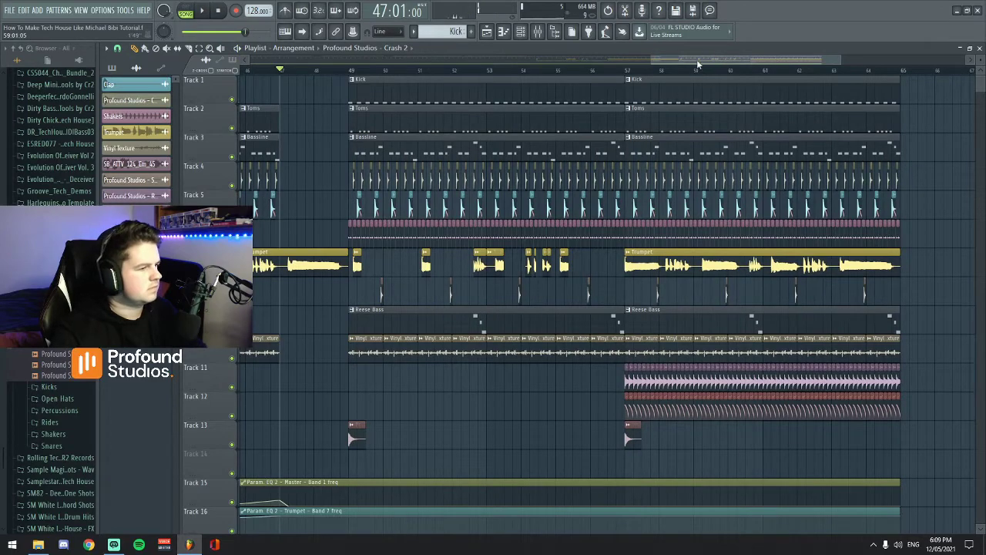
scroll(698, 62, down, 1)
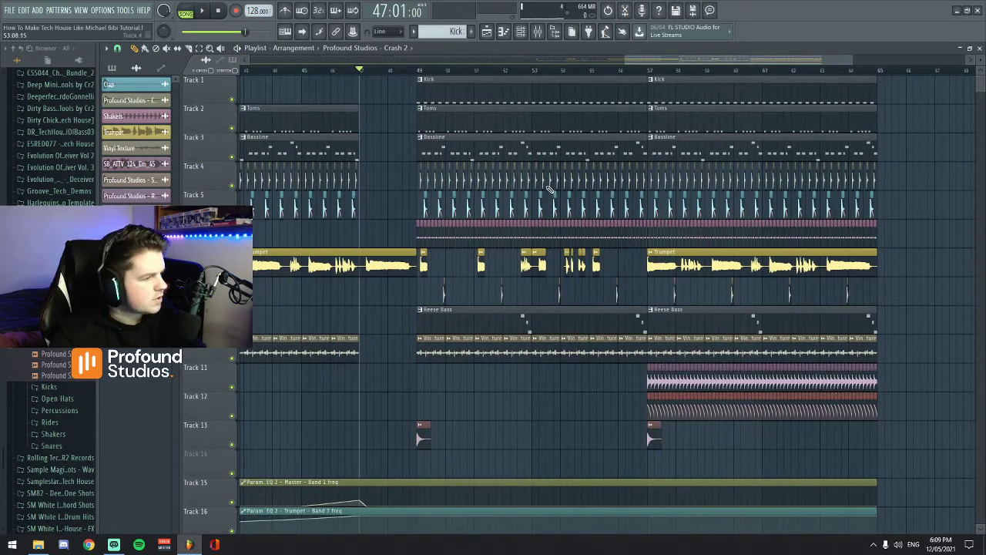
scroll(771, 70, down, 2)
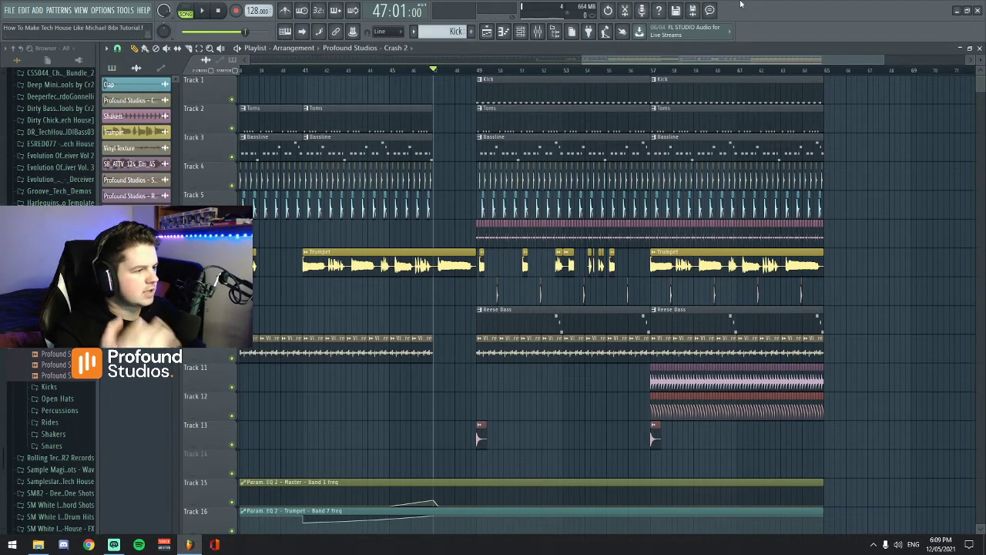
- In the mixer, route the Toms and Bassline inserts into the Kick insert
click(538, 31)
click(312, 193)
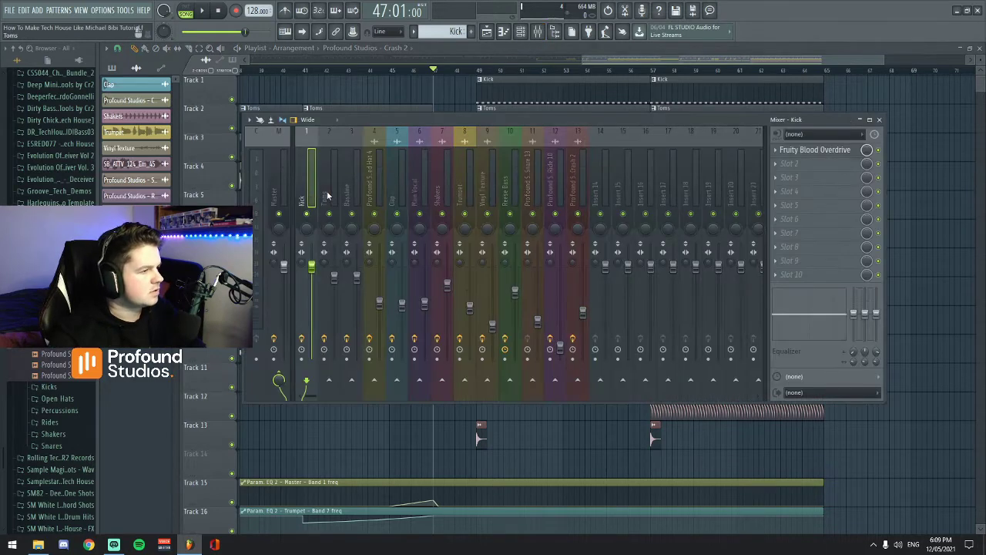
click(329, 213)
click(351, 213)
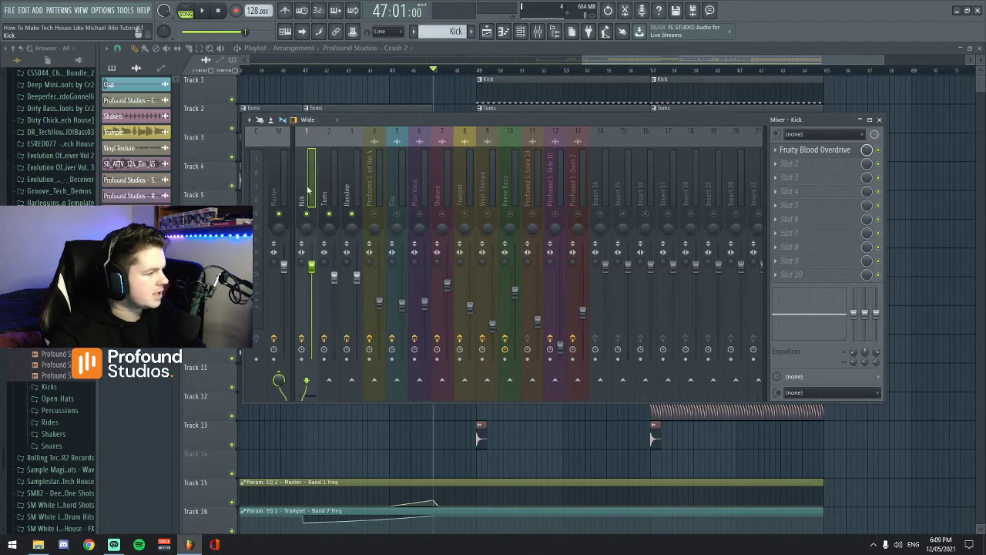
click(655, 62)
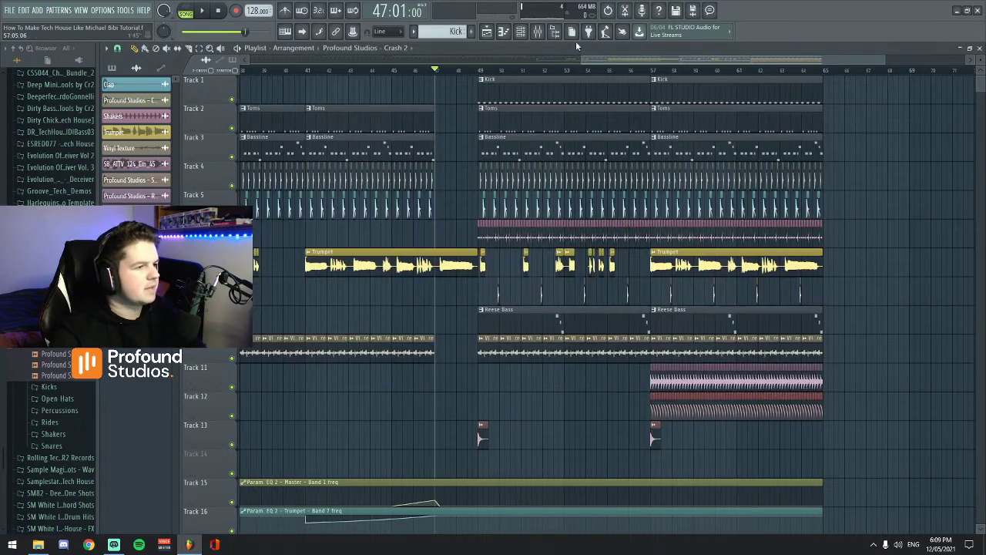
- Filter the channel rack to unsorted channels and inspect the Kick, Tom and Bassline sampler settings
click(521, 31)
click(493, 124)
click(502, 168)
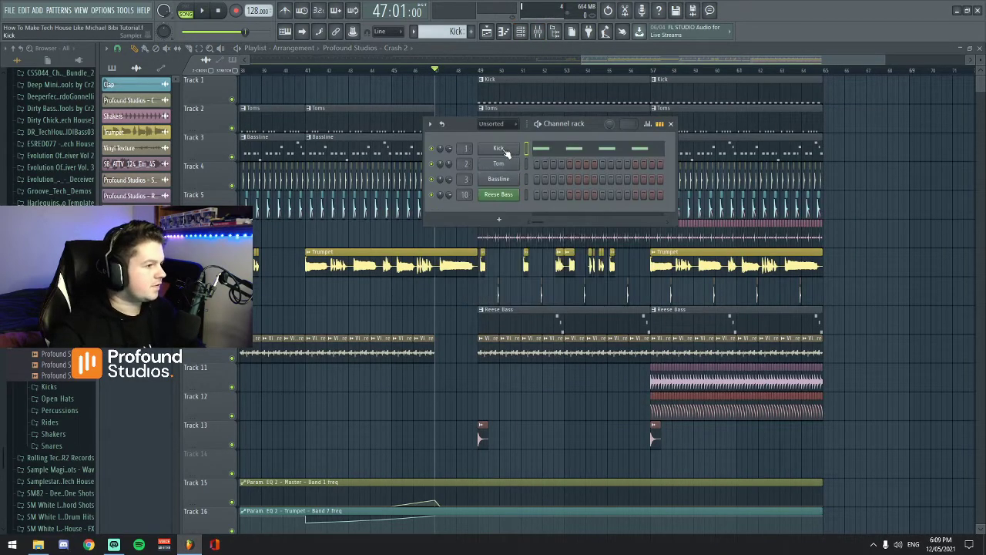
click(501, 149)
click(499, 164)
click(498, 180)
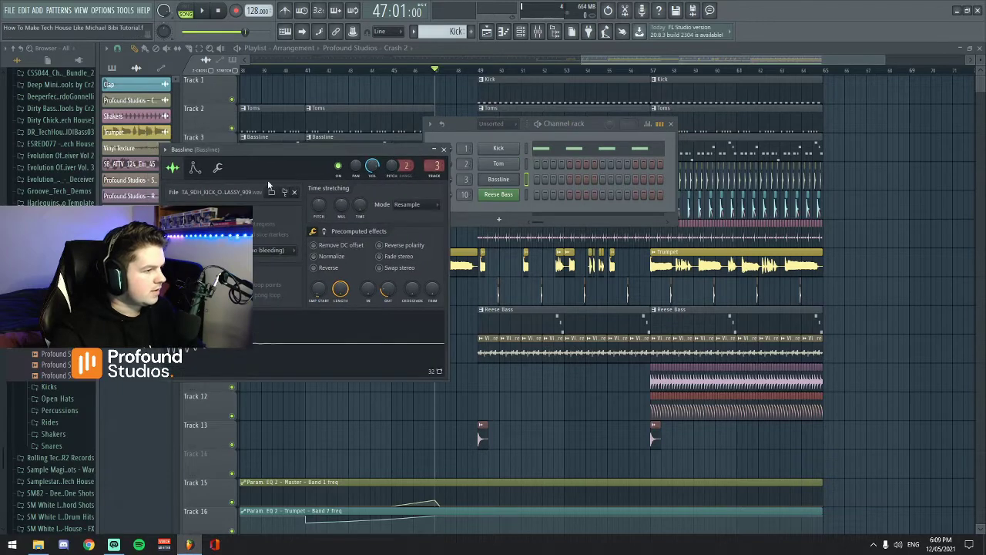
- Reposition the Bassline sampler window, start playback, then close the window
drag(286, 152, 436, 138)
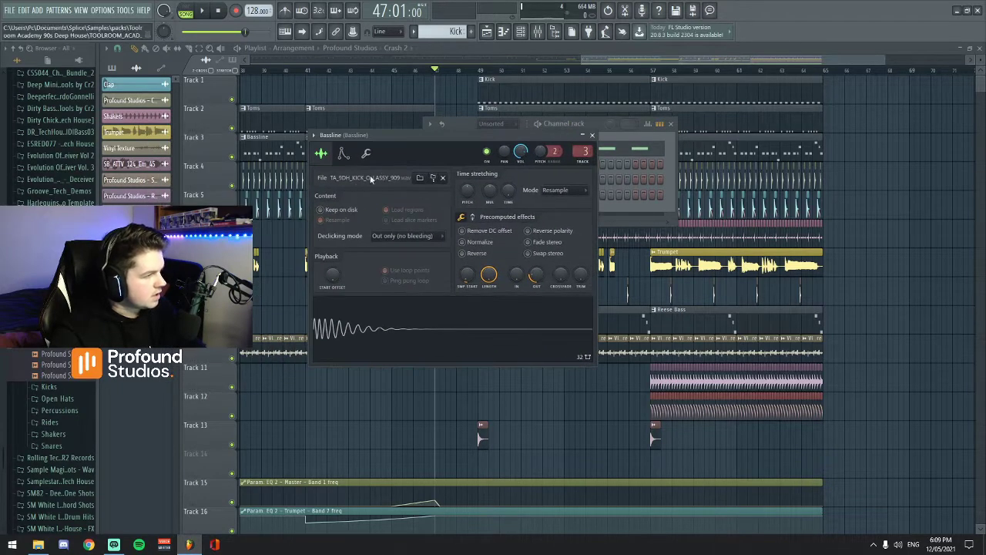
click(590, 135)
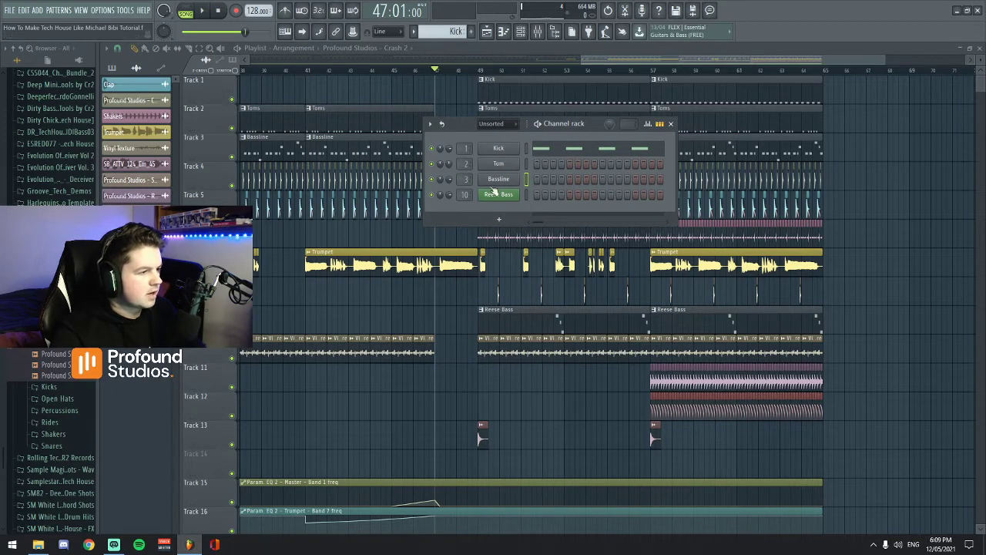
click(500, 179)
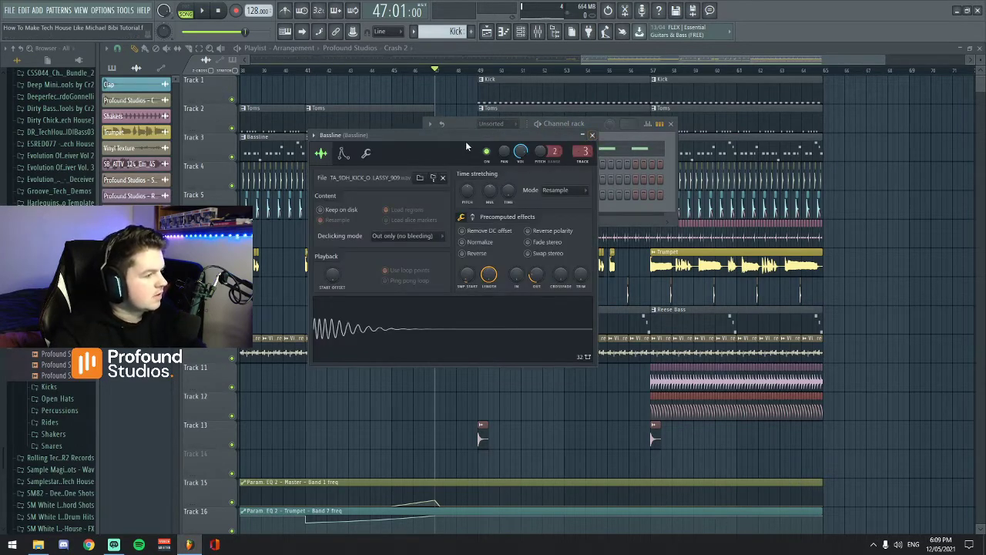
drag(466, 143, 526, 136)
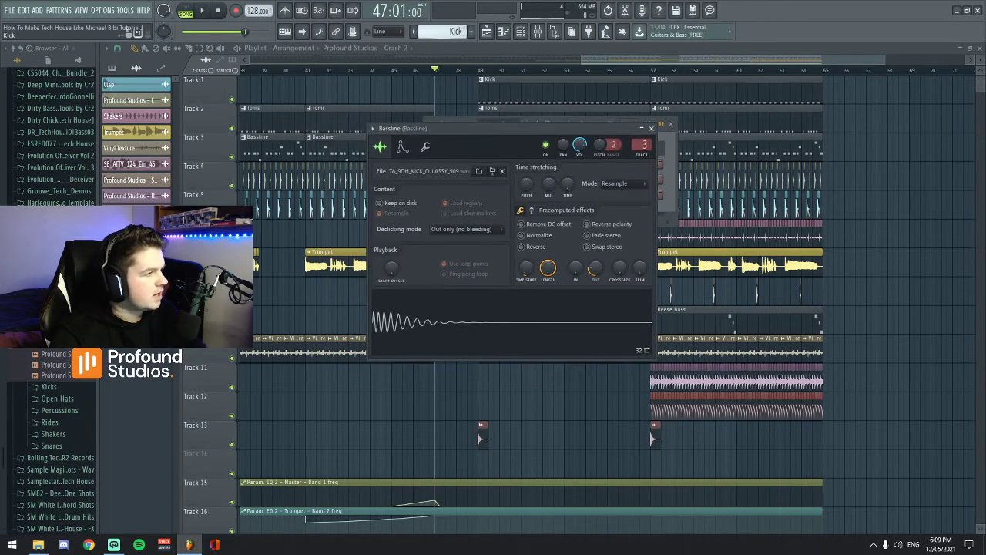
scroll(451, 31, down, 1)
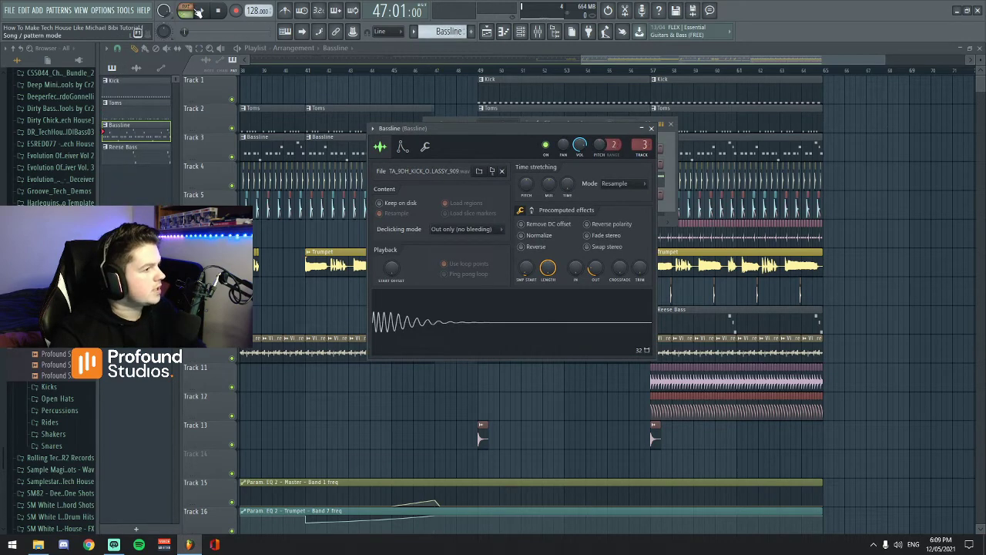
key(space)
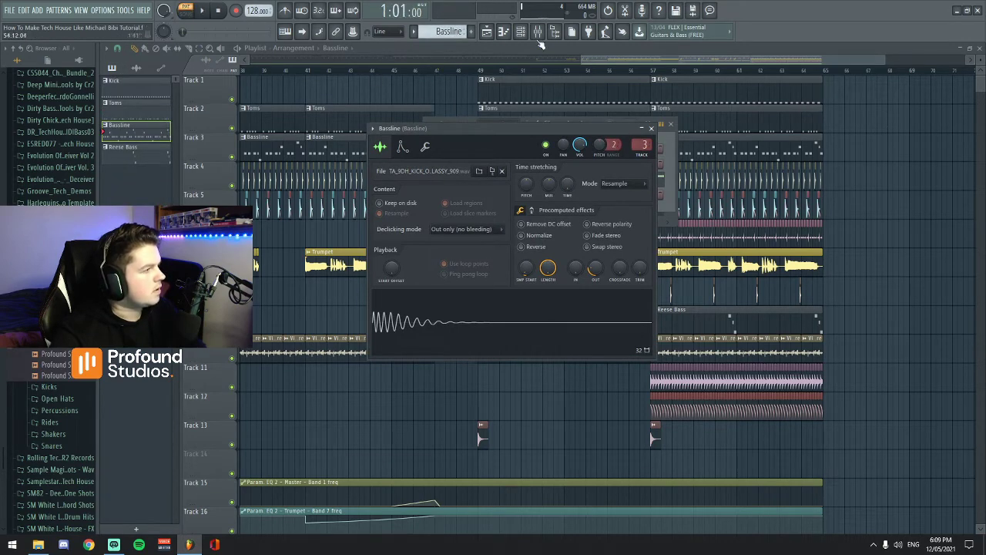
key(Escape)
- Set the song position to bar 49, select the Bassline mixer insert, and play from there
click(482, 74)
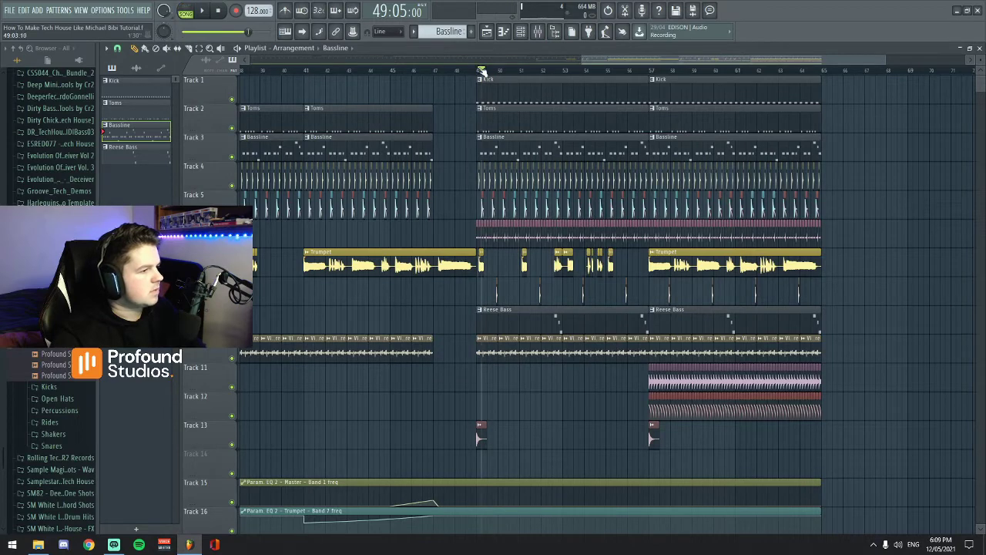
click(537, 31)
click(538, 33)
click(537, 31)
key(space)
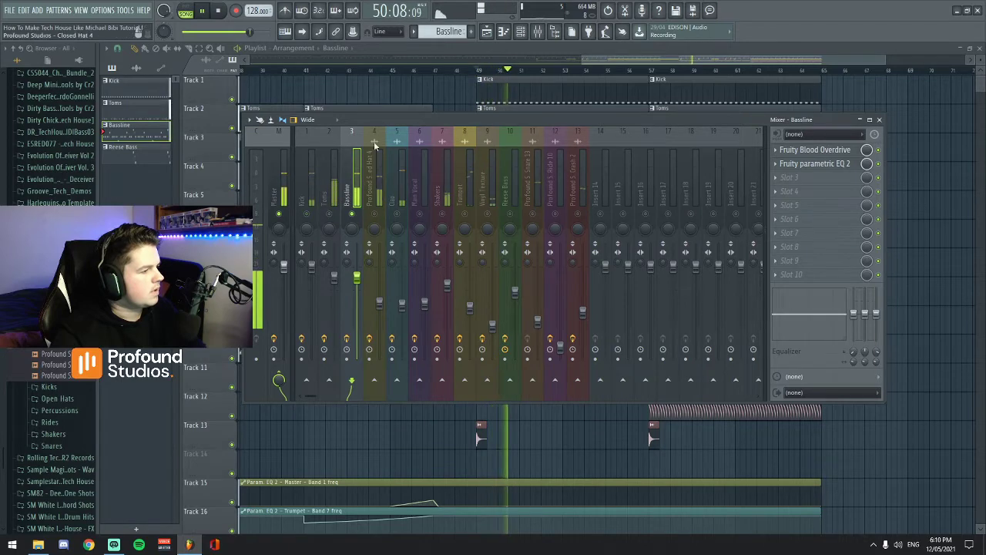
key(F6)
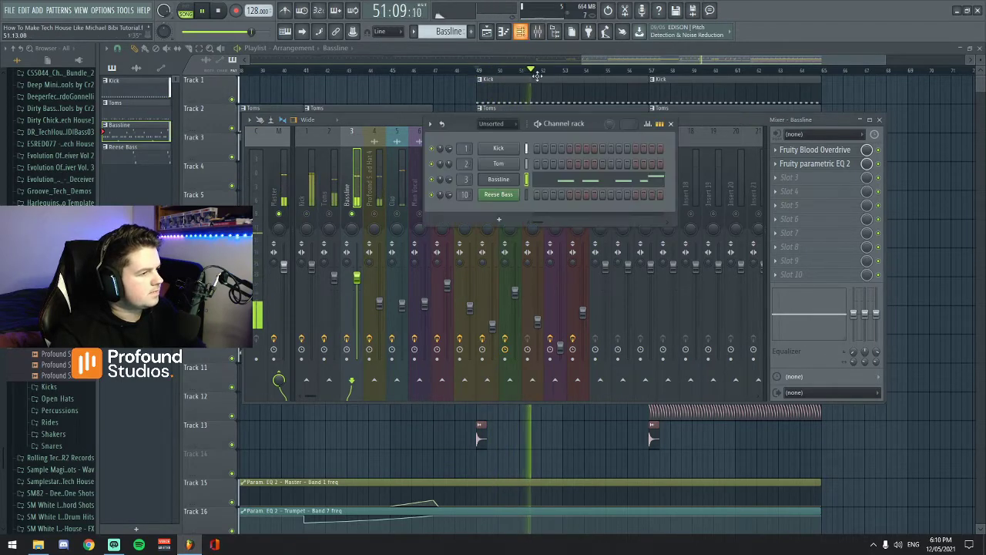
- Open the Bassline sampler settings, check its sample start offset, and audition from bar 49
click(499, 179)
drag(492, 126, 547, 114)
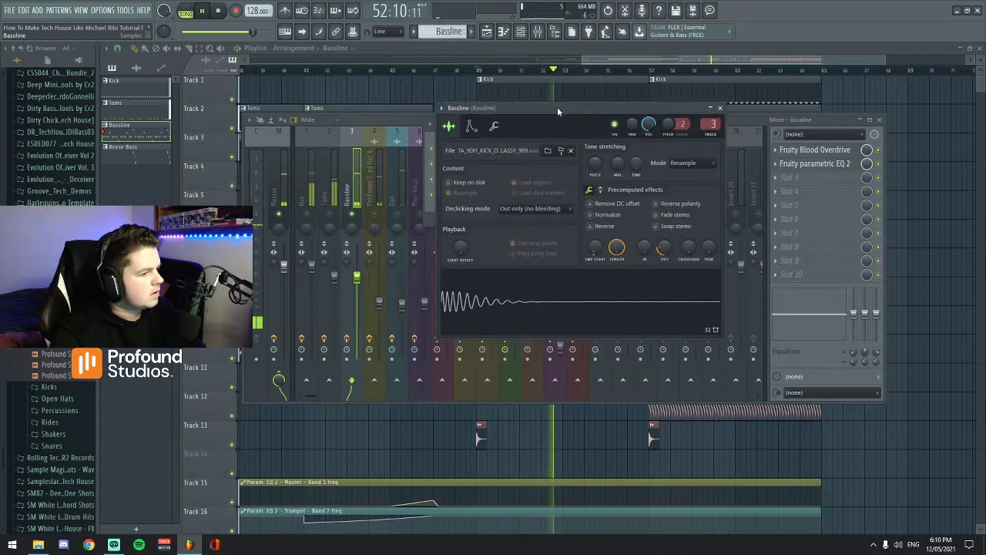
key(space)
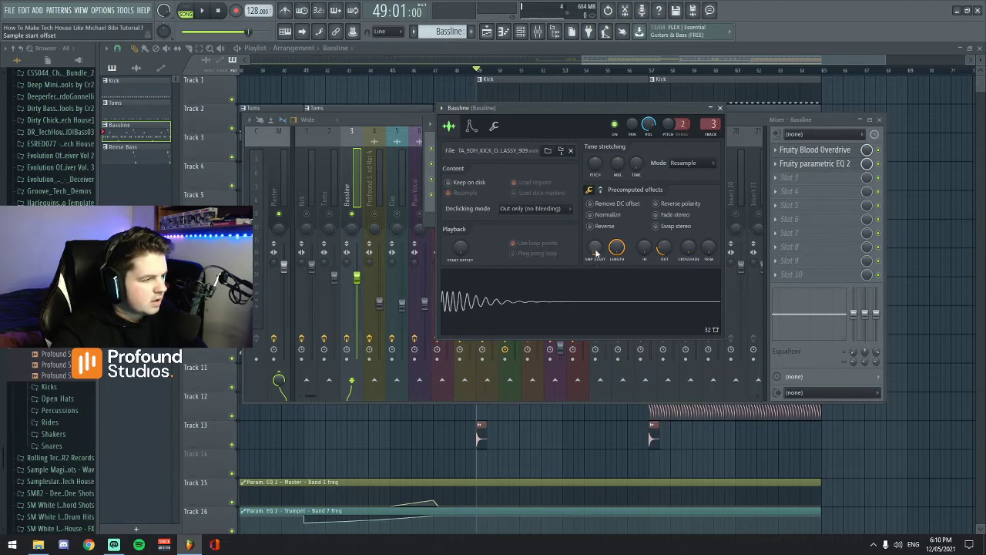
click(596, 251)
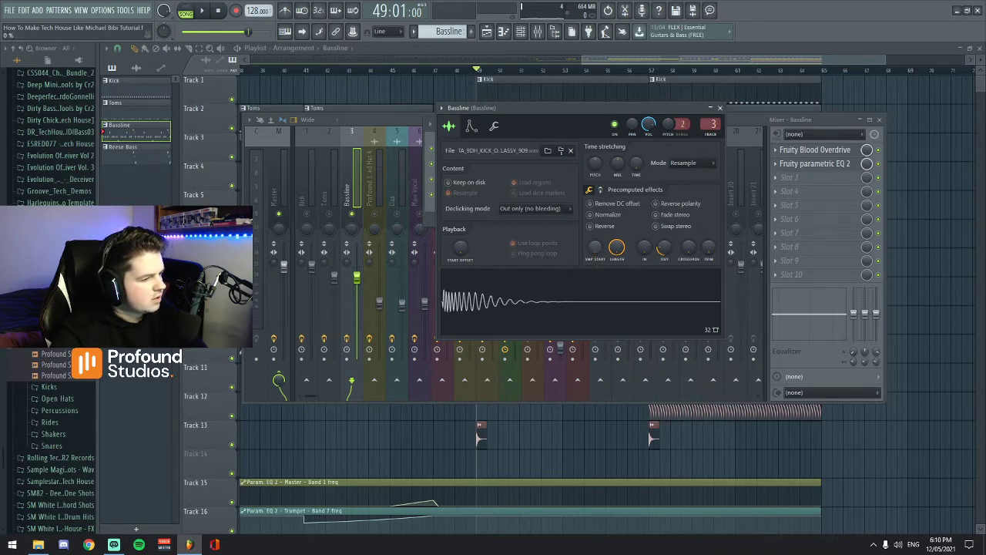
key(space)
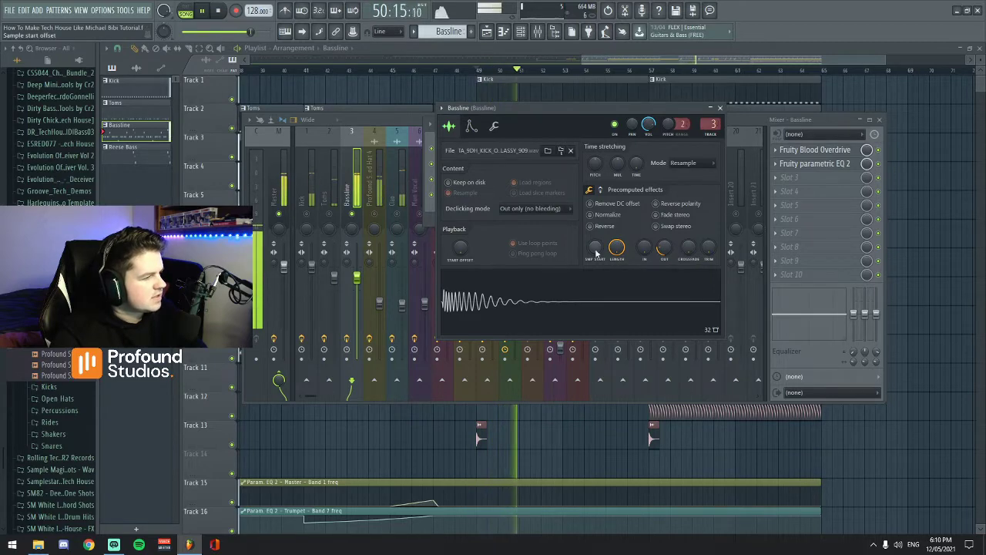
key(space)
- Raise the Bassline sample start offset to 4% and replay from bar 49
key(space)
key(space)
drag(460, 246, 460, 239)
key(space)
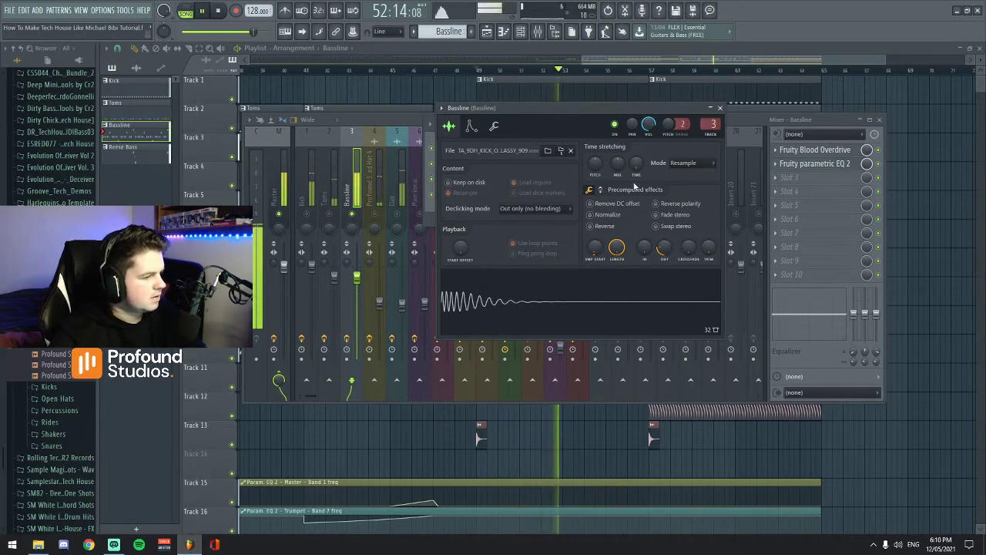
key(space)
drag(679, 113, 693, 129)
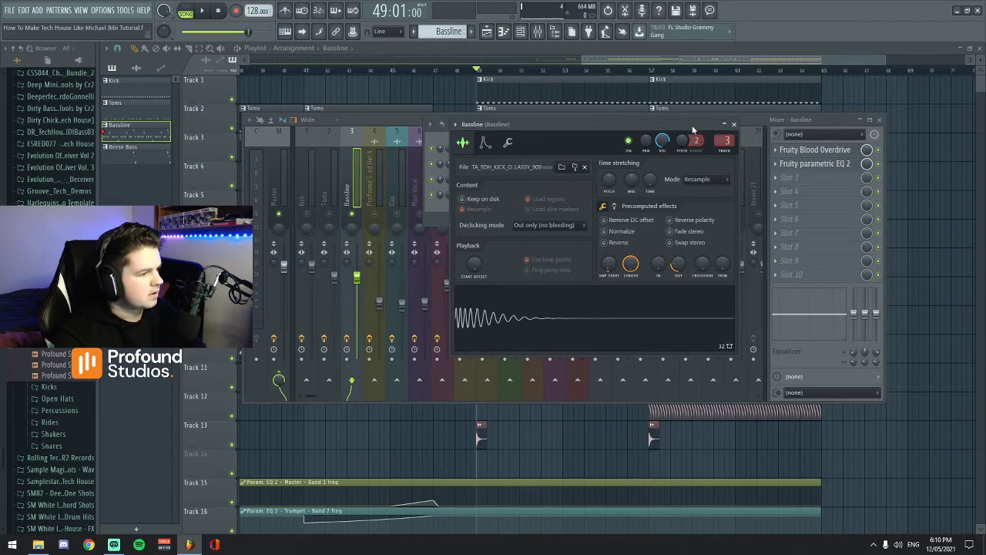
- Close the Bassline settings, select the Toms mixer insert, and audition the drop
click(733, 125)
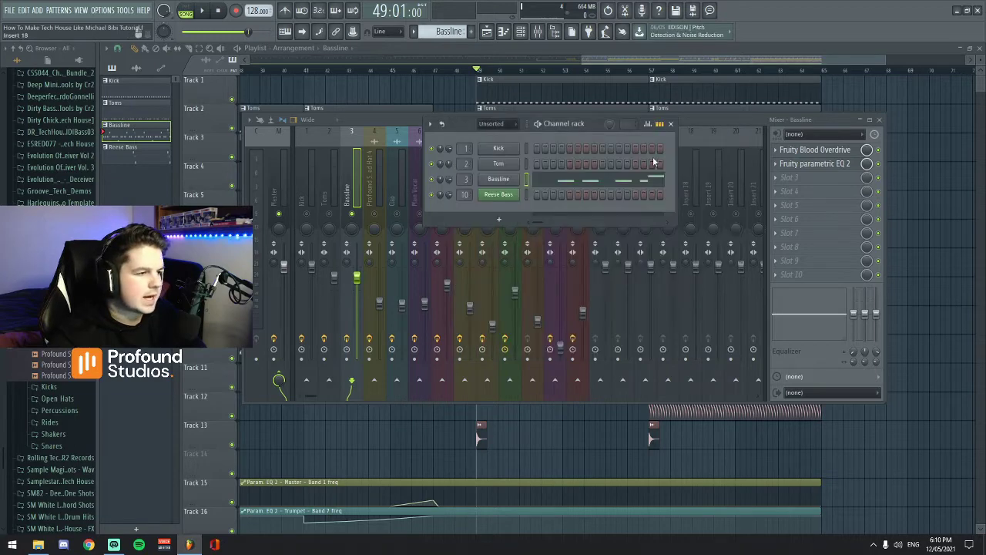
click(347, 215)
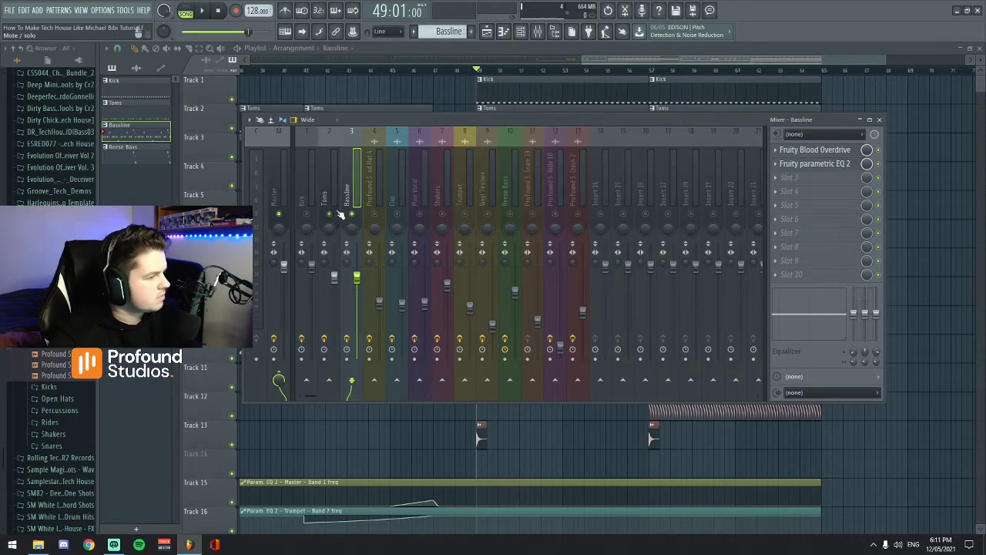
click(328, 200)
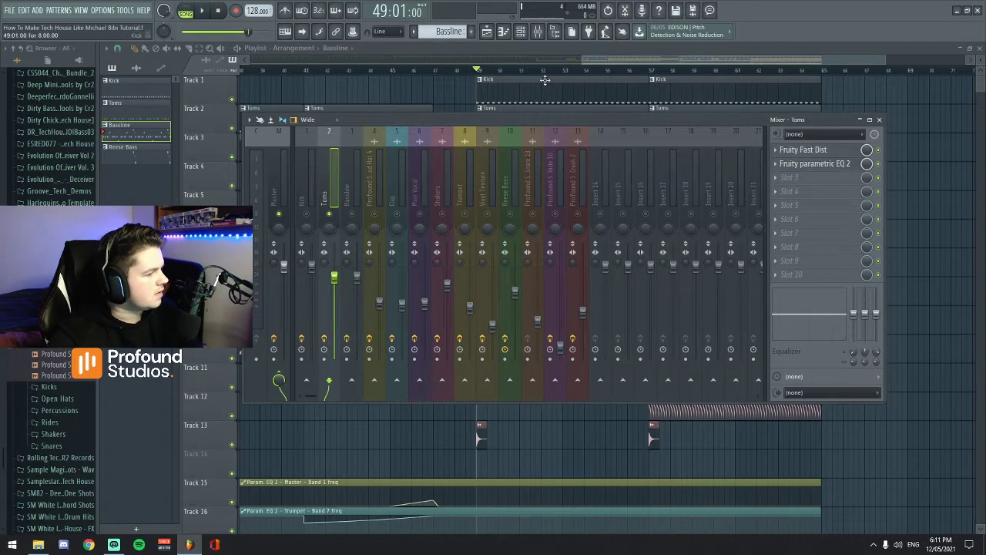
click(538, 31)
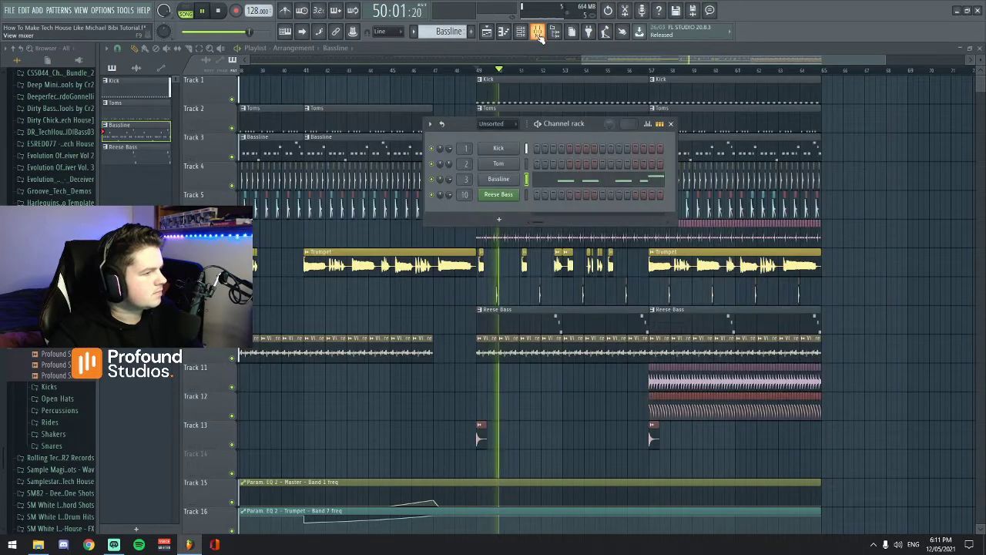
key(space)
key(F9)
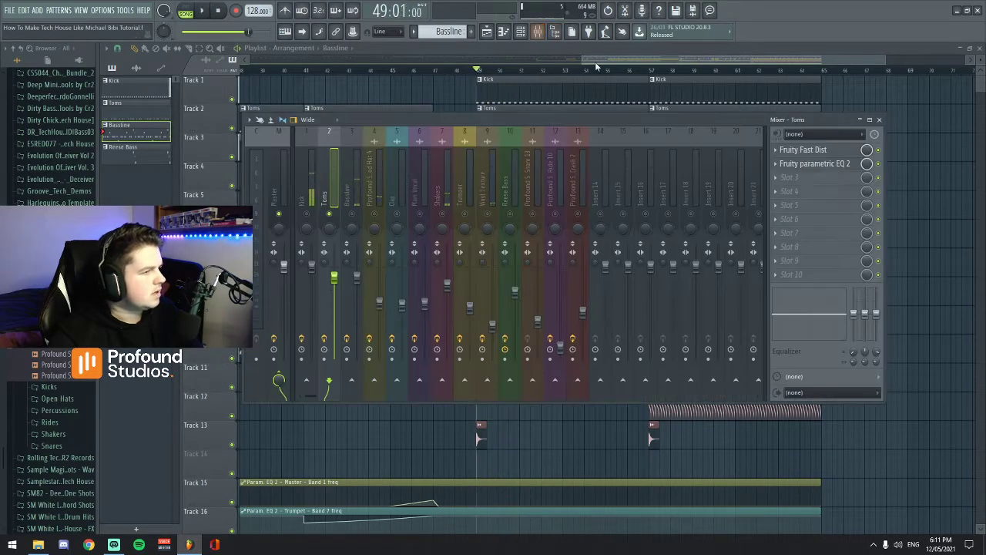
key(F9)
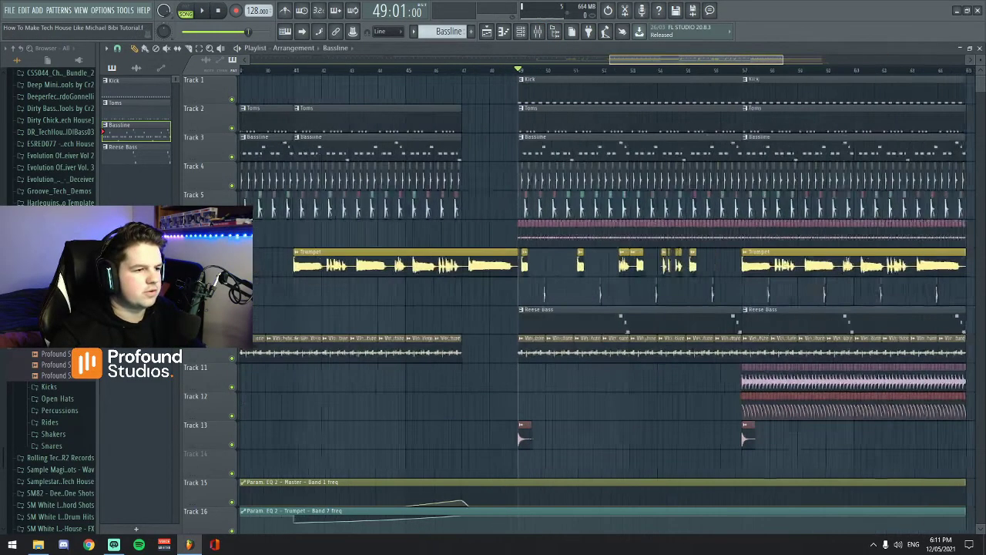
scroll(584, 77, up, 3)
click(538, 31)
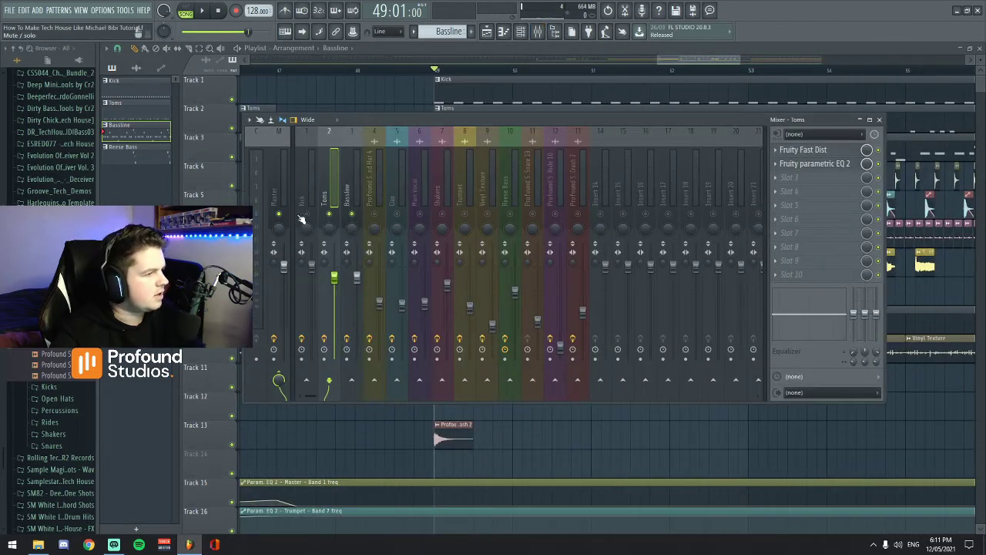
key(space)
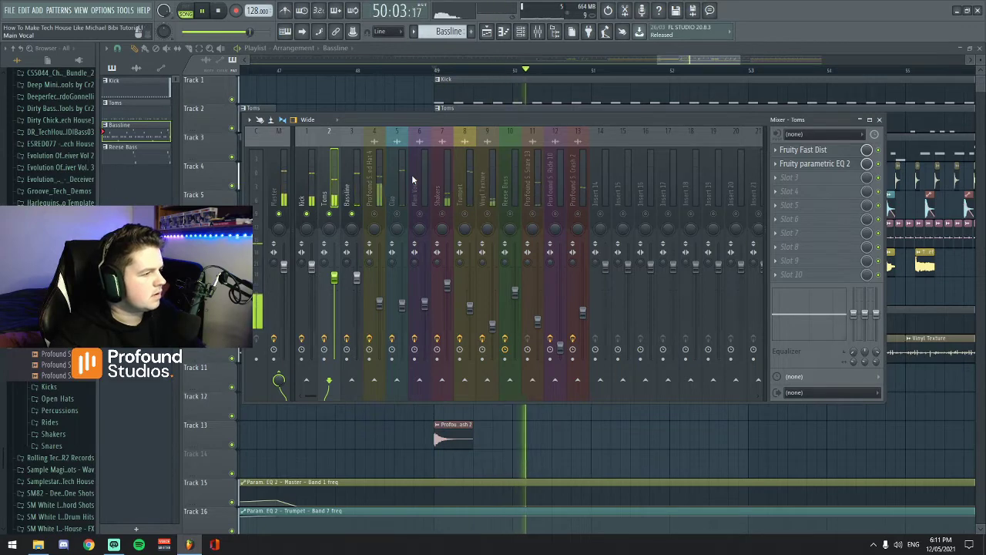
key(space)
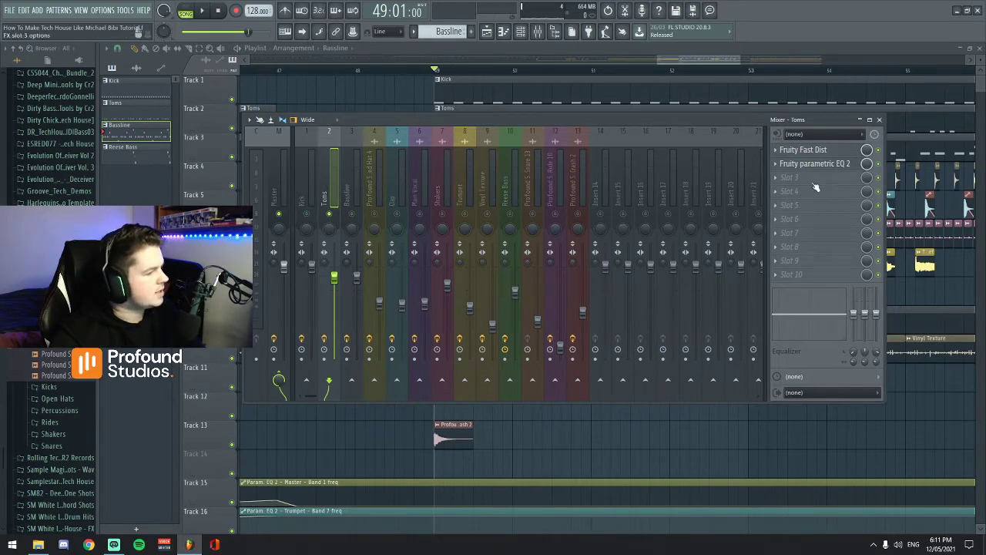
- Open the Toms' Fast Dist and parametric EQ 2, lowering the EQ high-pass band during playback
click(809, 151)
drag(305, 190, 638, 203)
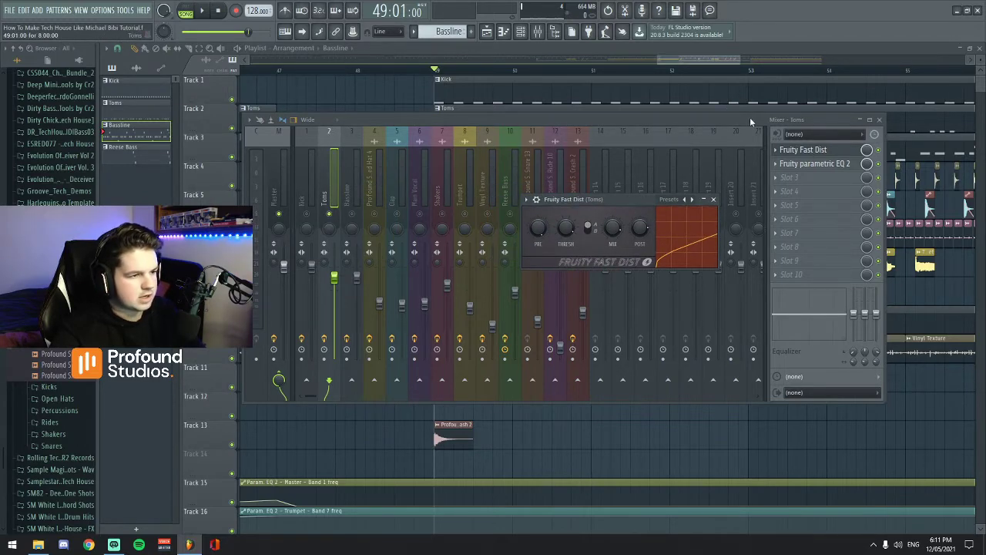
click(840, 167)
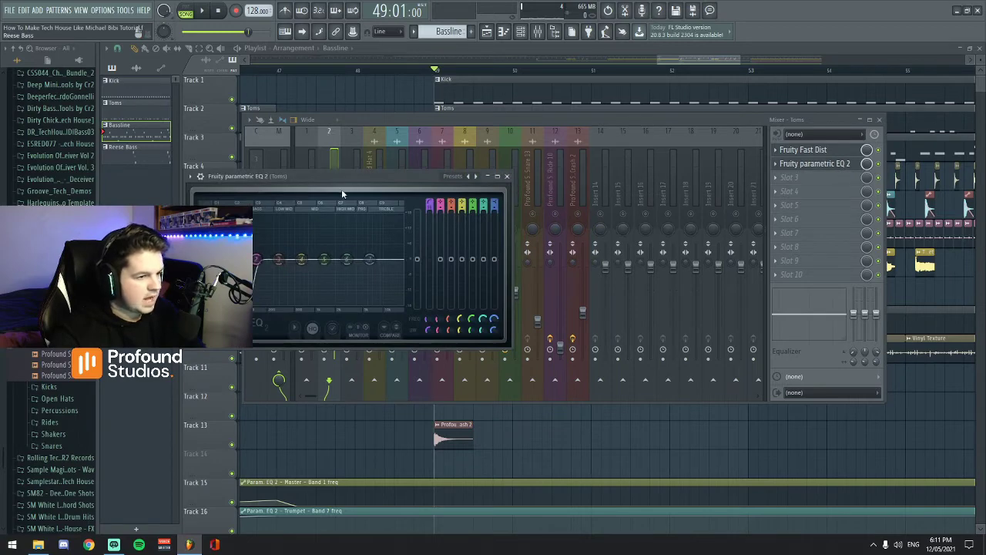
drag(373, 176, 497, 154)
key(space)
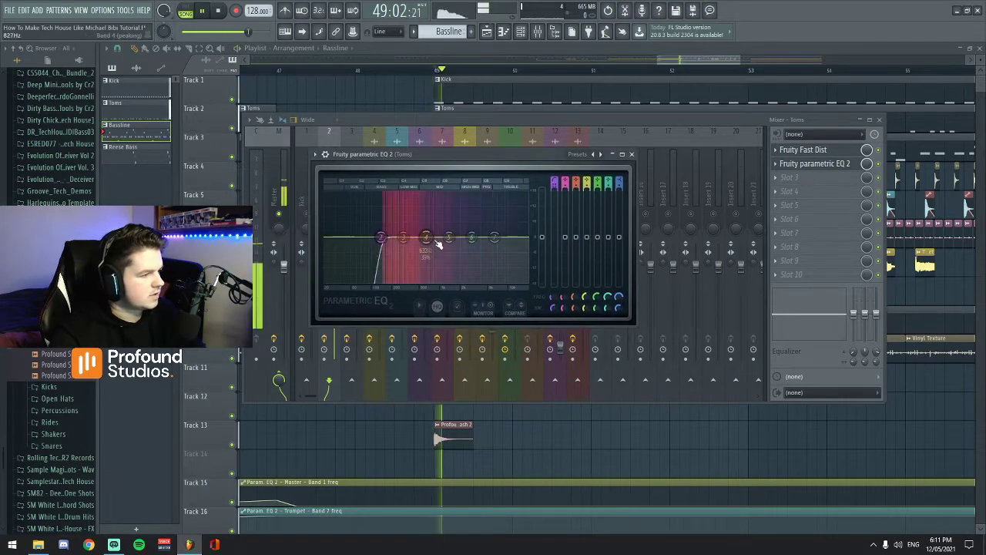
mouse_move(382, 238)
mouse_down()
mouse_move(339, 237)
mouse_move(381, 237)
mouse_up()
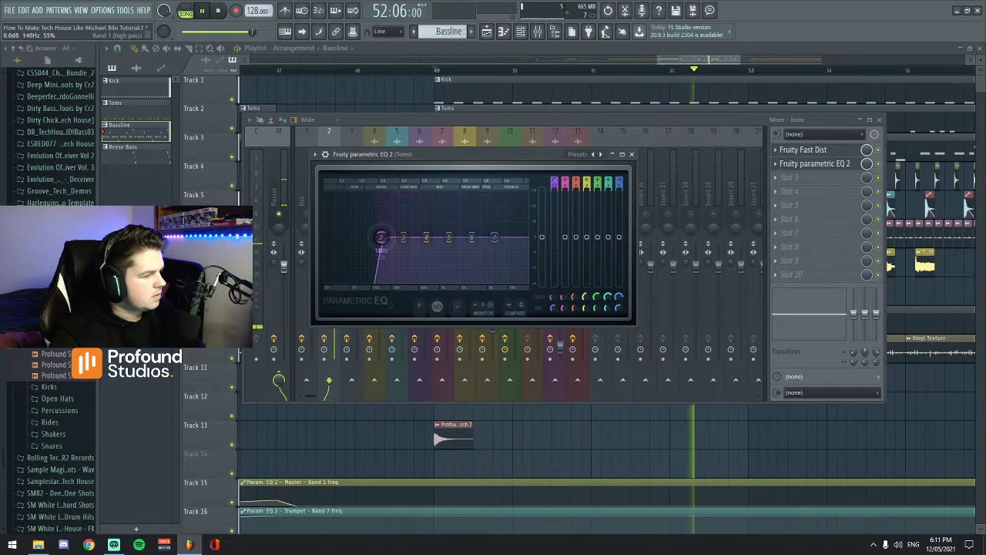
key(space)
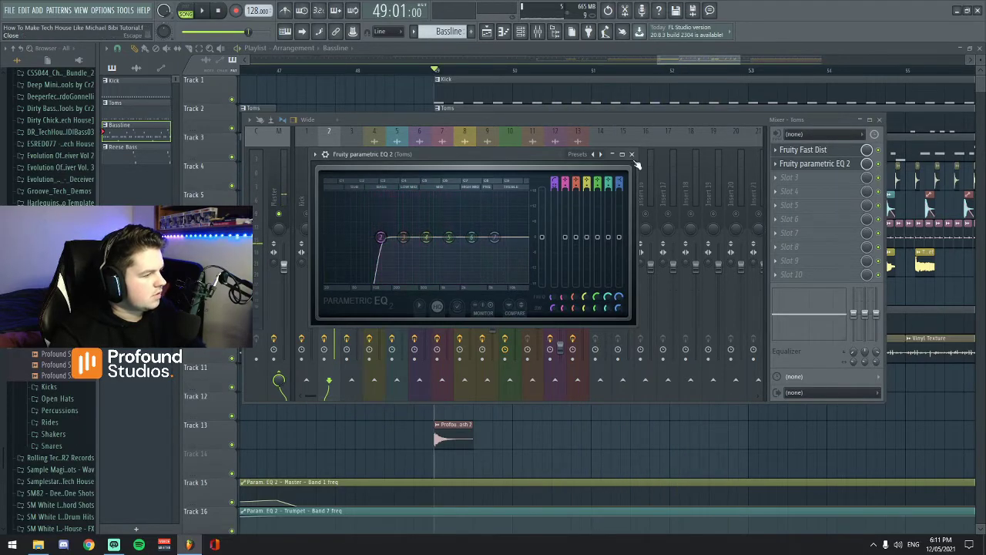
click(635, 160)
- Review the Toms' Fruity Fast Dist settings during playback, then close it
click(840, 165)
click(840, 165)
click(821, 152)
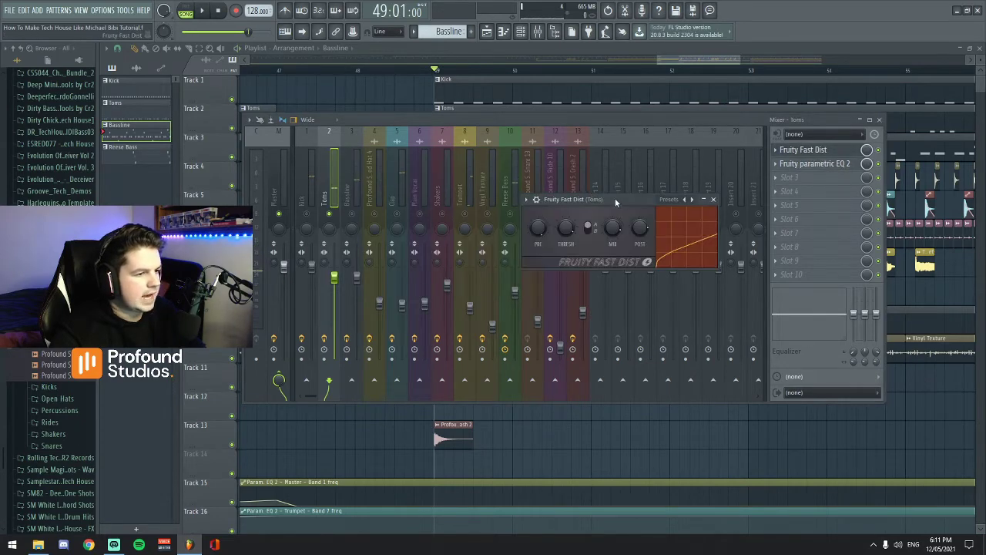
drag(623, 203, 593, 137)
key(Escape)
key(space)
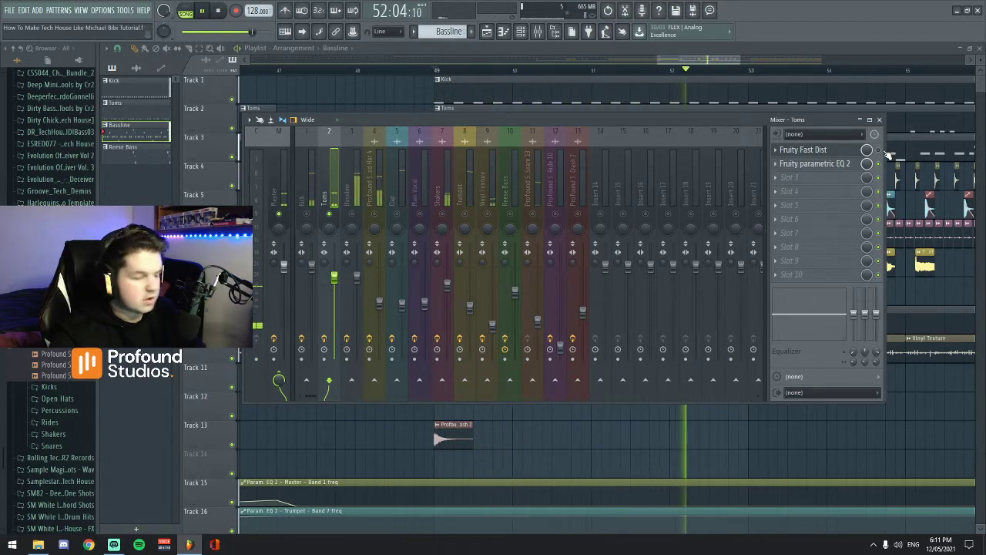
click(805, 149)
drag(595, 131, 635, 151)
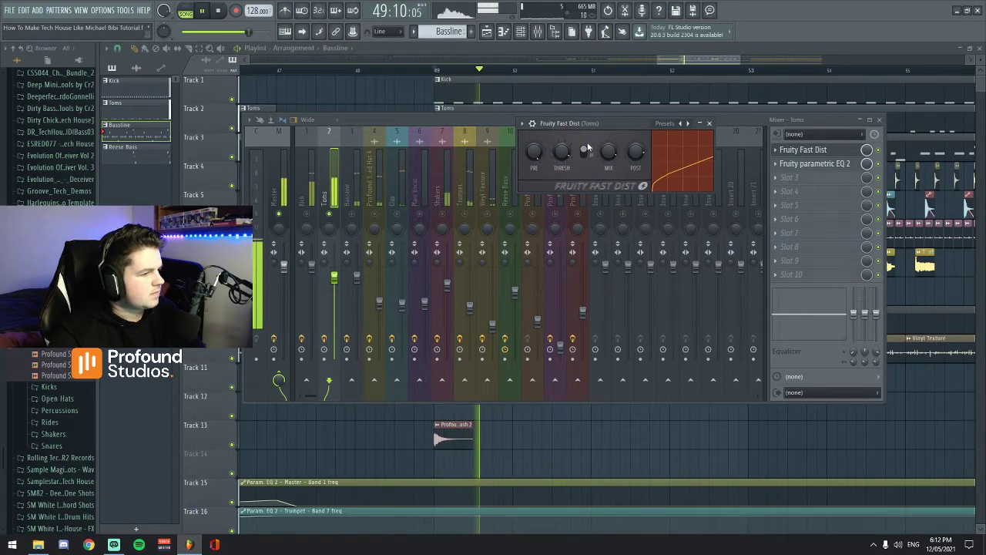
drag(624, 125, 635, 149)
key(space)
click(826, 153)
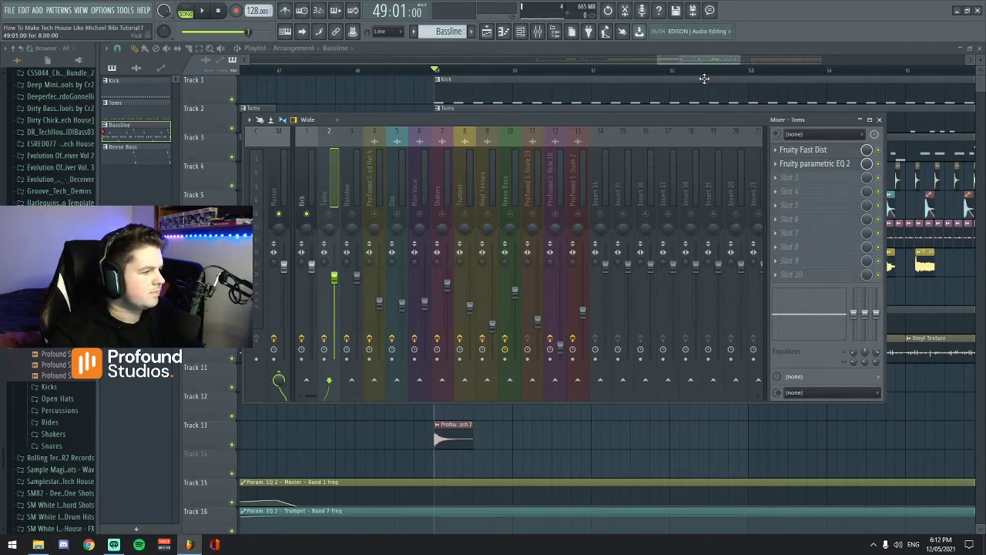
- Select the Kick mixer insert and open its Fruity Blood Overdrive in slot 1
key(space)
click(521, 31)
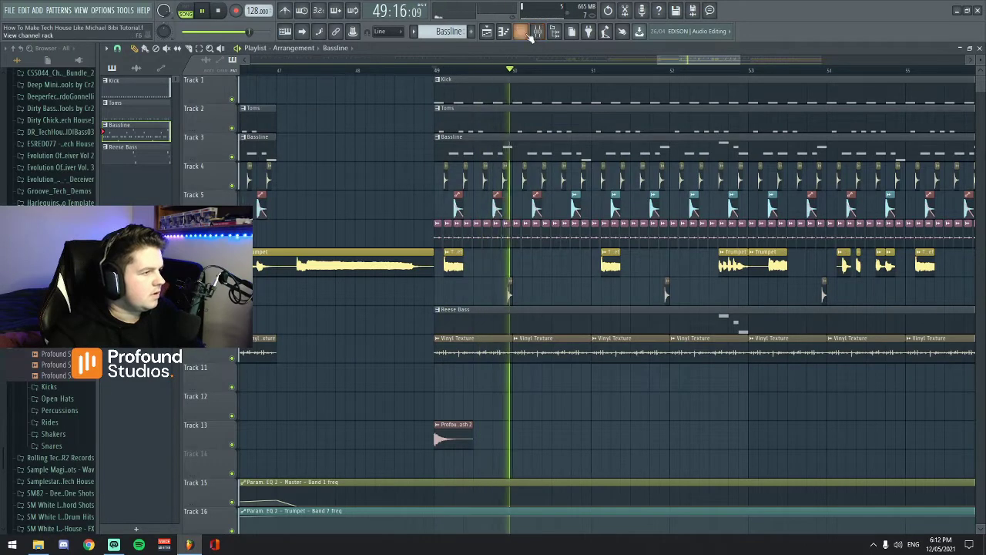
click(537, 32)
key(space)
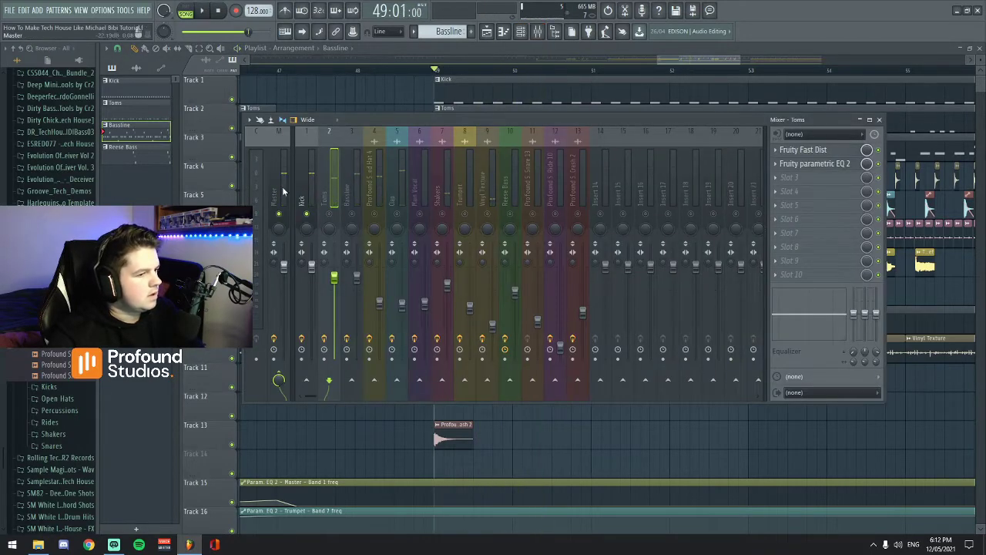
click(306, 192)
click(813, 152)
drag(311, 153, 546, 144)
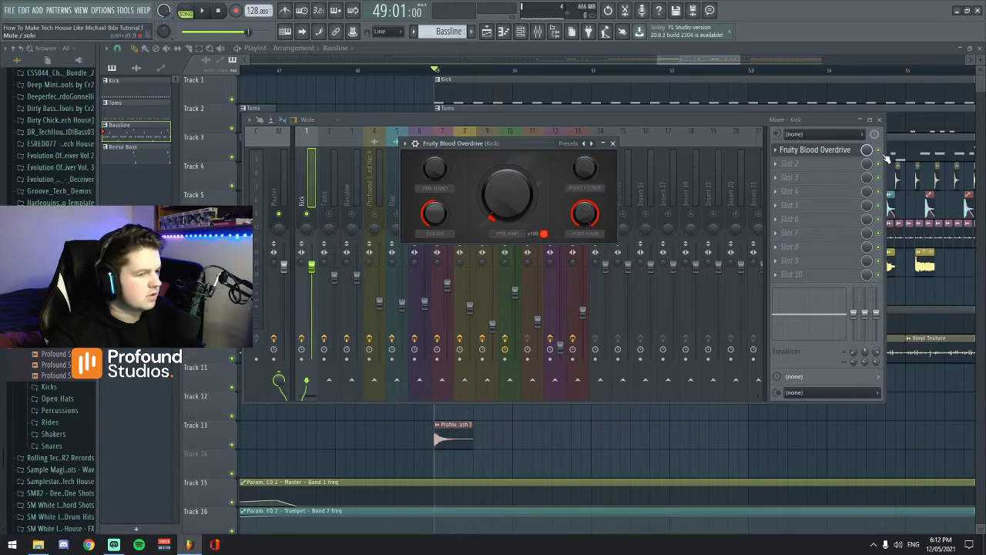
click(885, 157)
key(space)
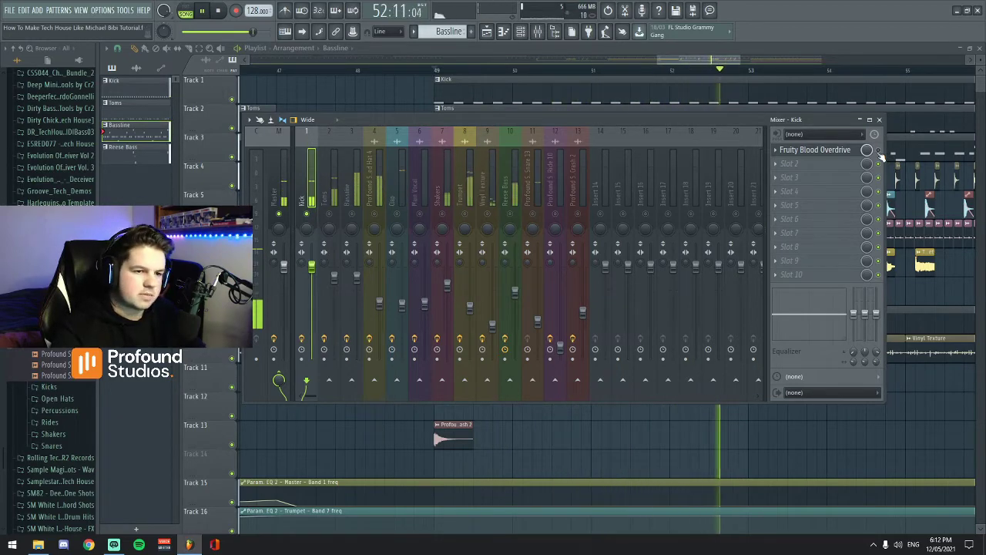
- Set the Kick's Blood Overdrive pre amp to roughly 0.05 while auditioning
click(827, 152)
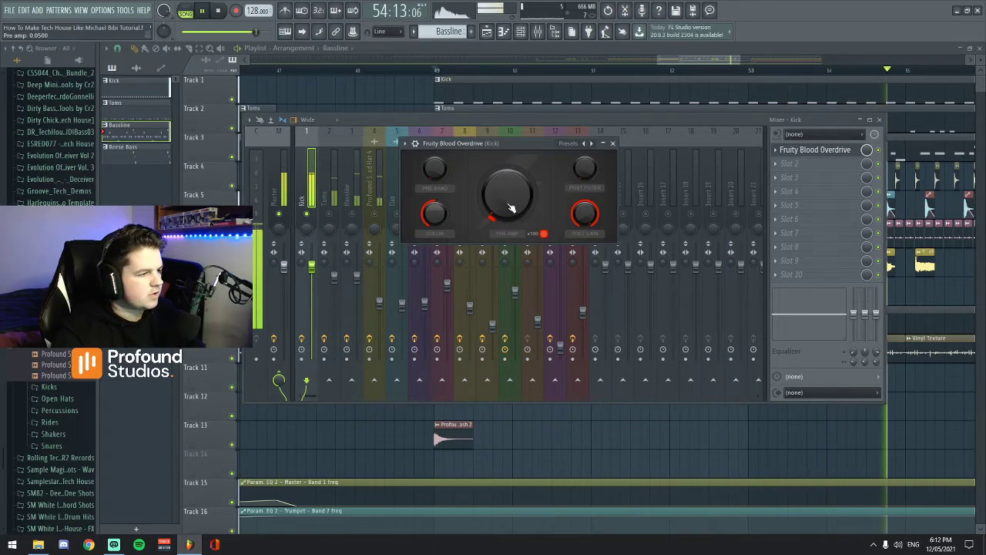
key(space)
key(space)
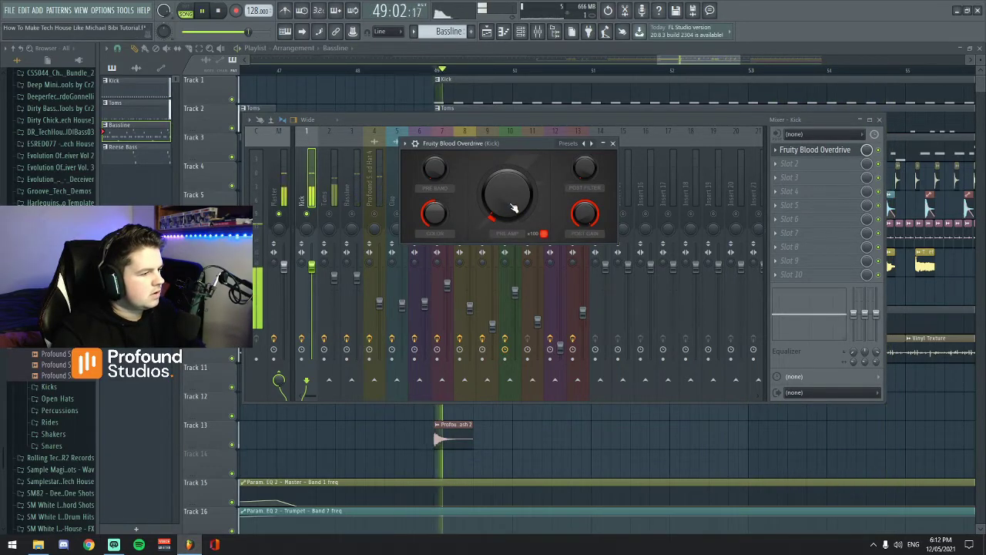
mouse_move(513, 208)
mouse_down()
mouse_move(513, 186)
mouse_move(514, 213)
mouse_up()
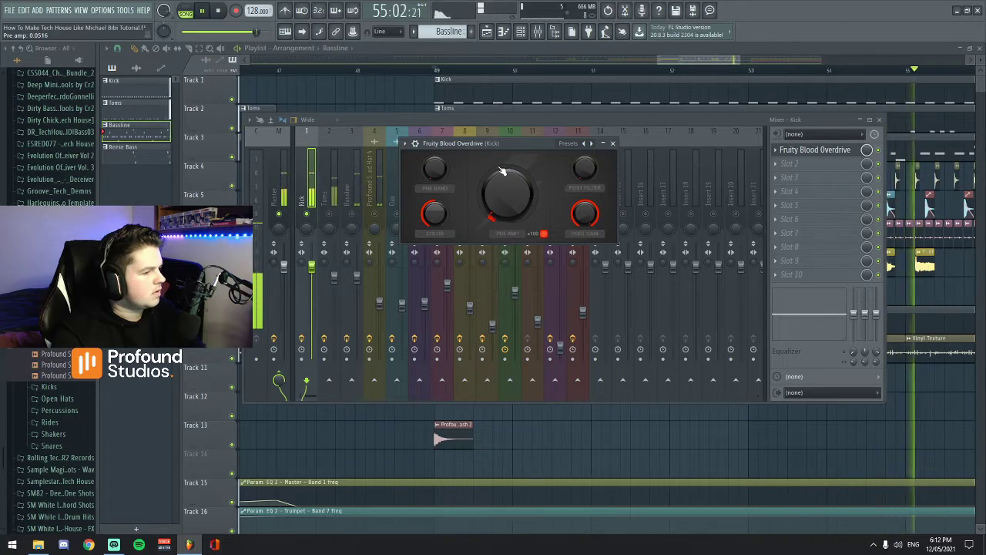
key(space)
click(348, 218)
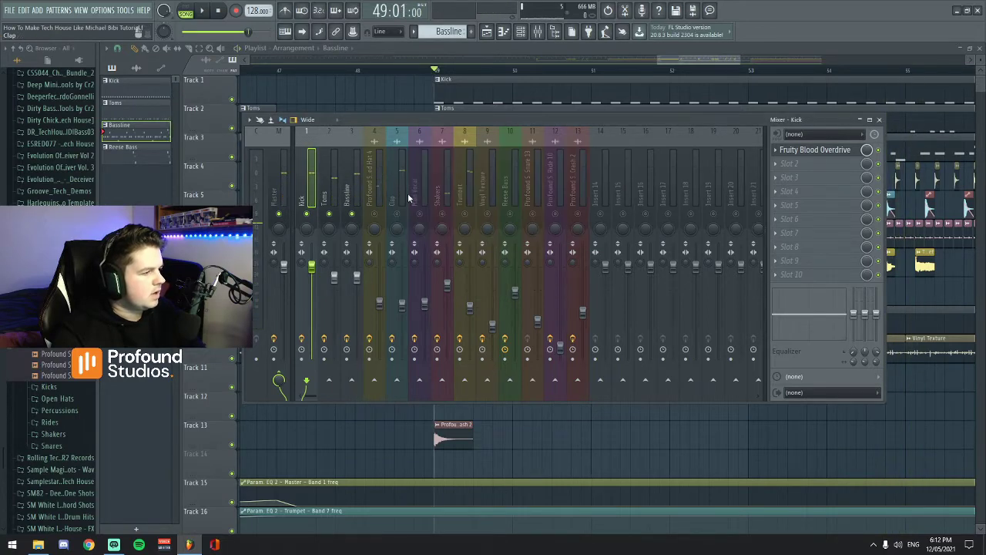
- Hide the mixer, audition from bar 49, and zoom the playlist out
key(space)
key(F9)
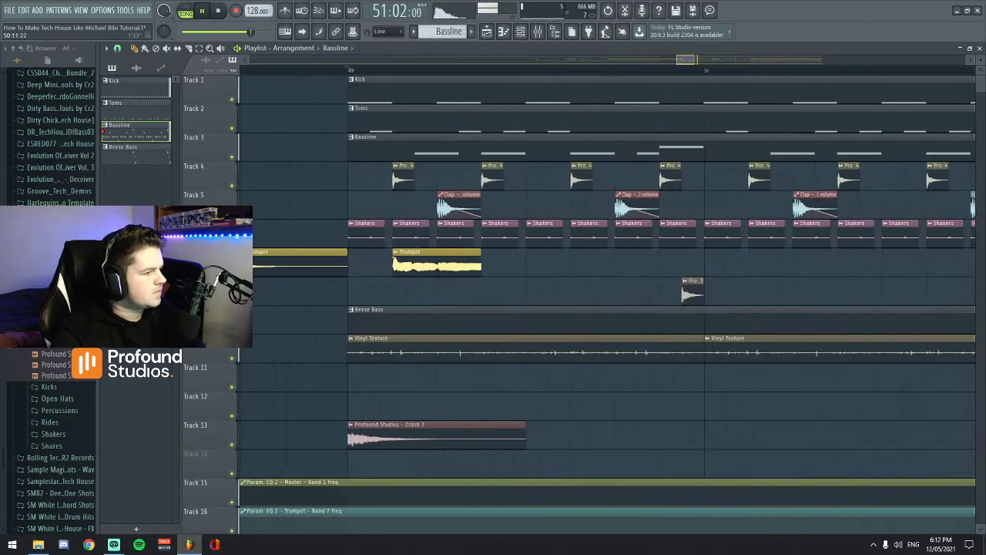
key(space)
scroll(689, 95, up, 6)
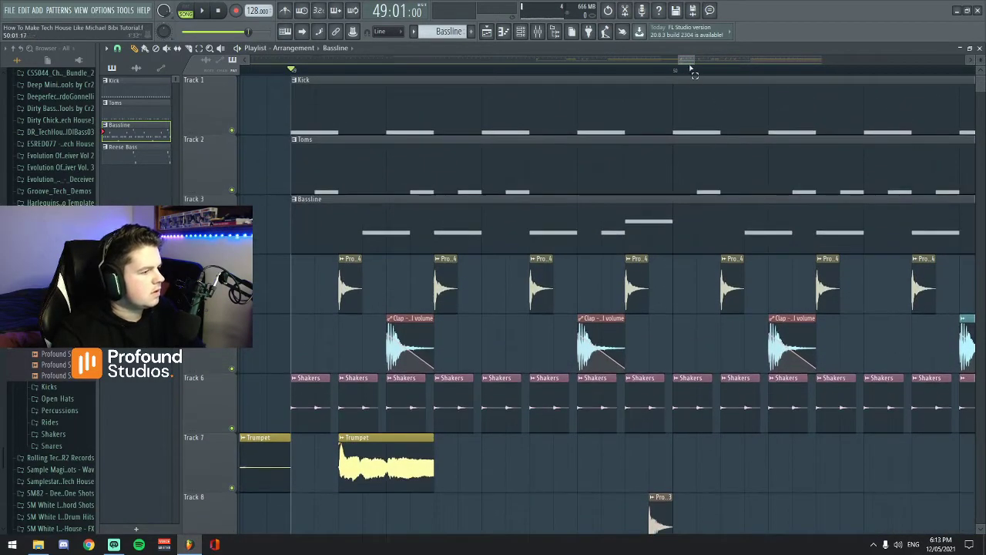
scroll(346, 97, up, 5)
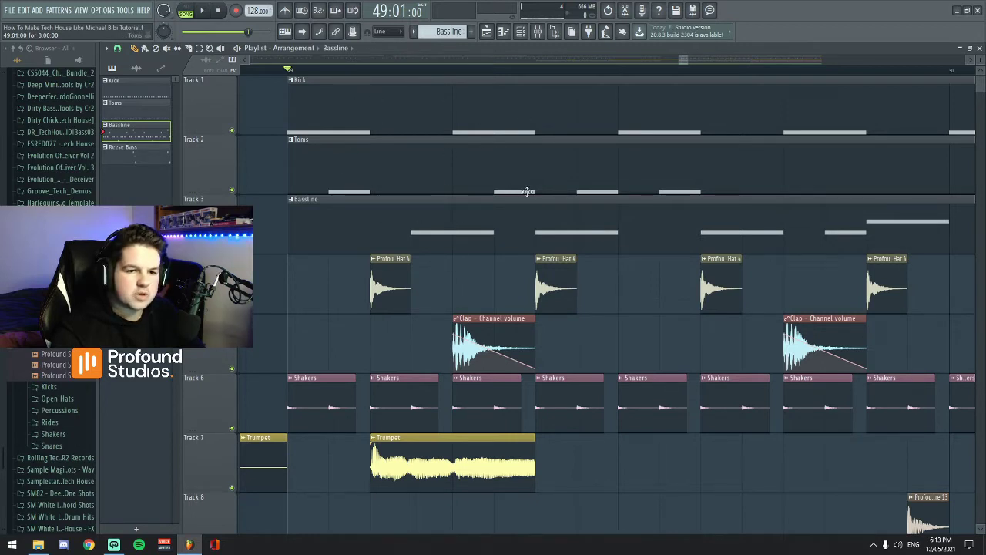
scroll(678, 82, down, 3)
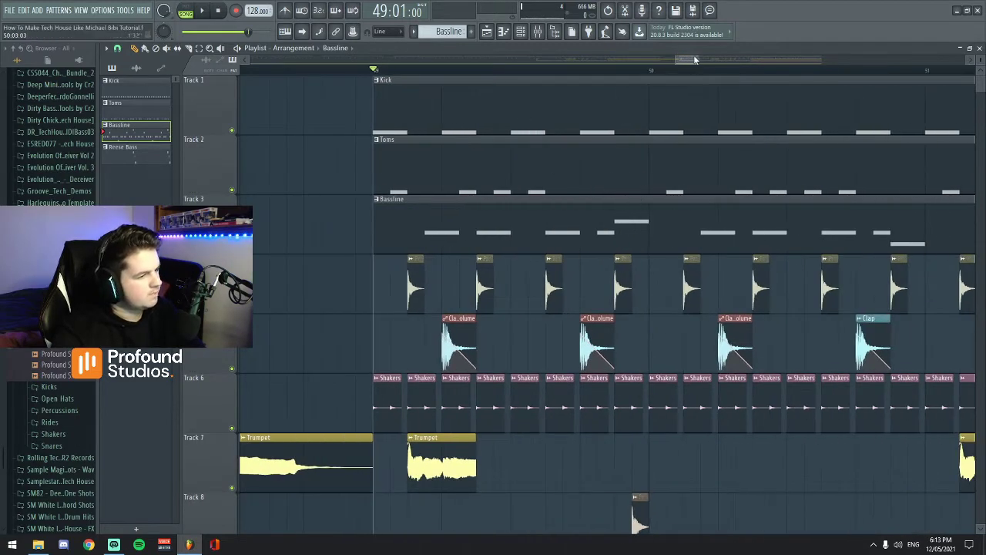
scroll(694, 59, up, 2)
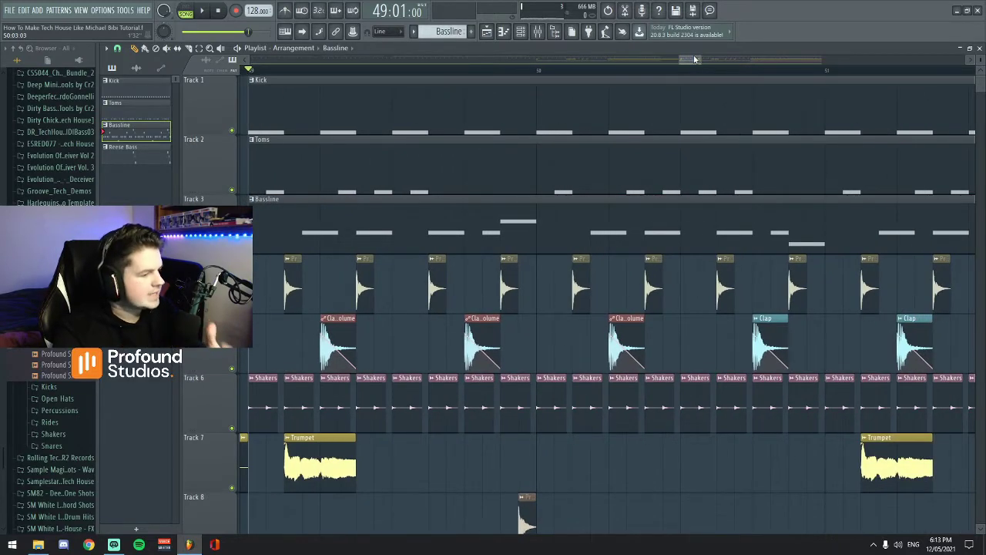
scroll(692, 61, down, 1)
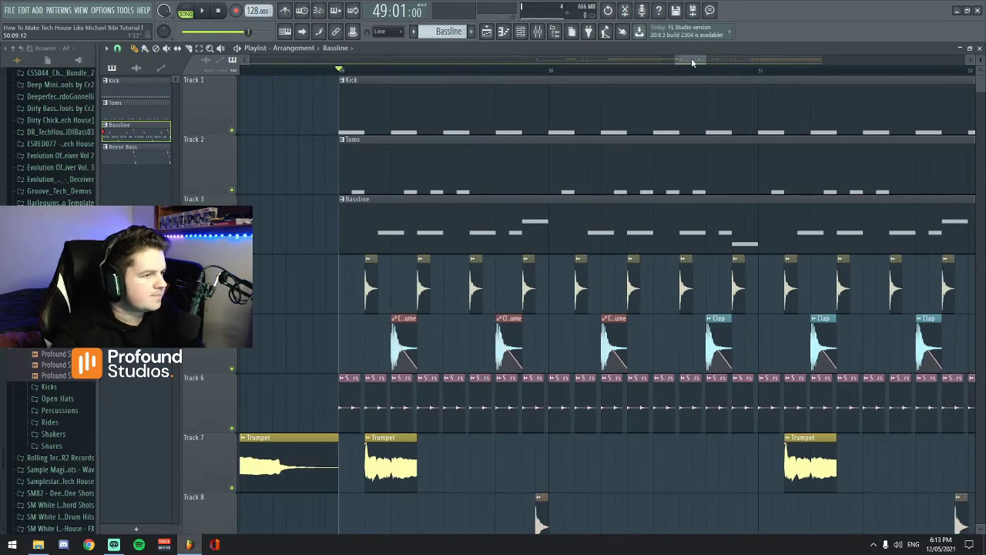
- Replay from bar 49 and shrink the track heights so all sixteen tracks fit
key(space)
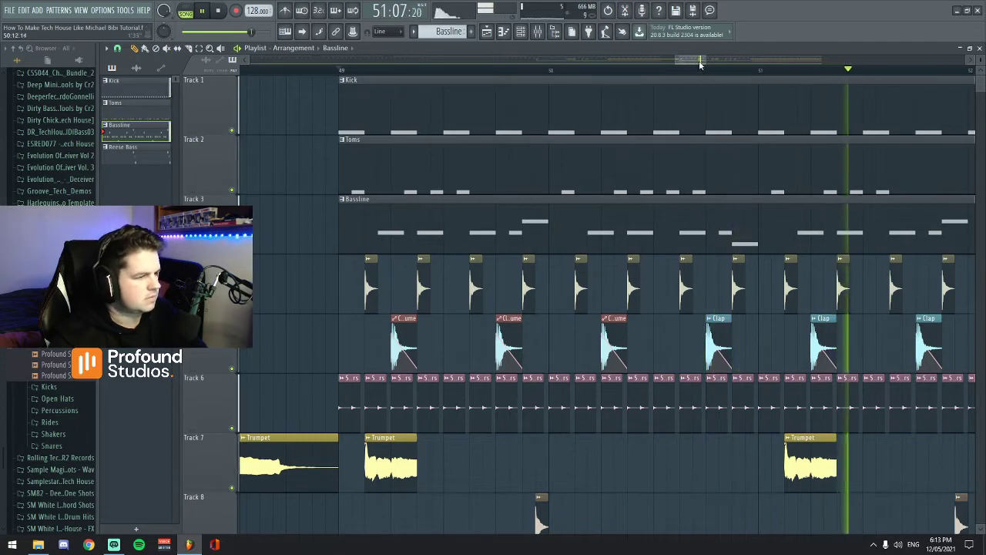
scroll(704, 61, down, 2)
key(space)
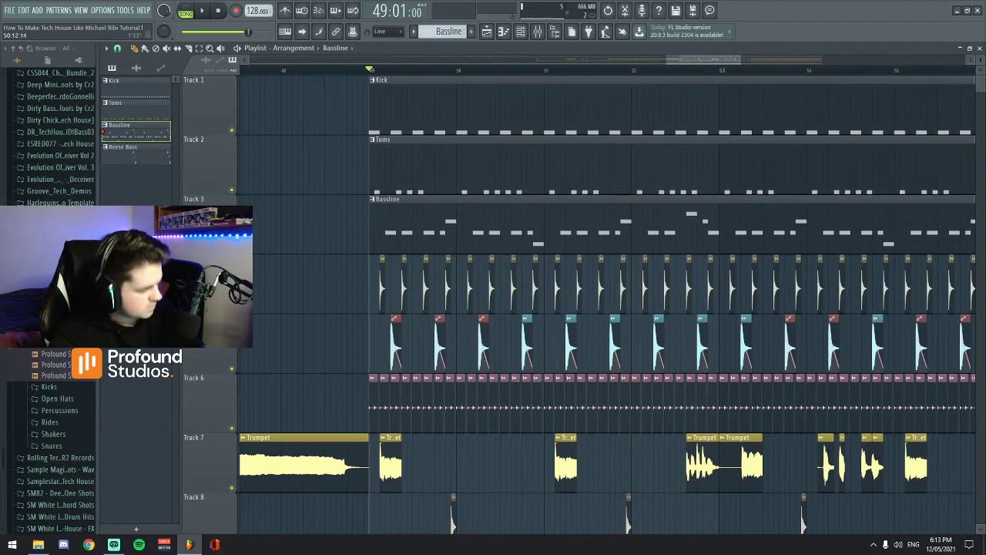
scroll(601, 309, down, 4)
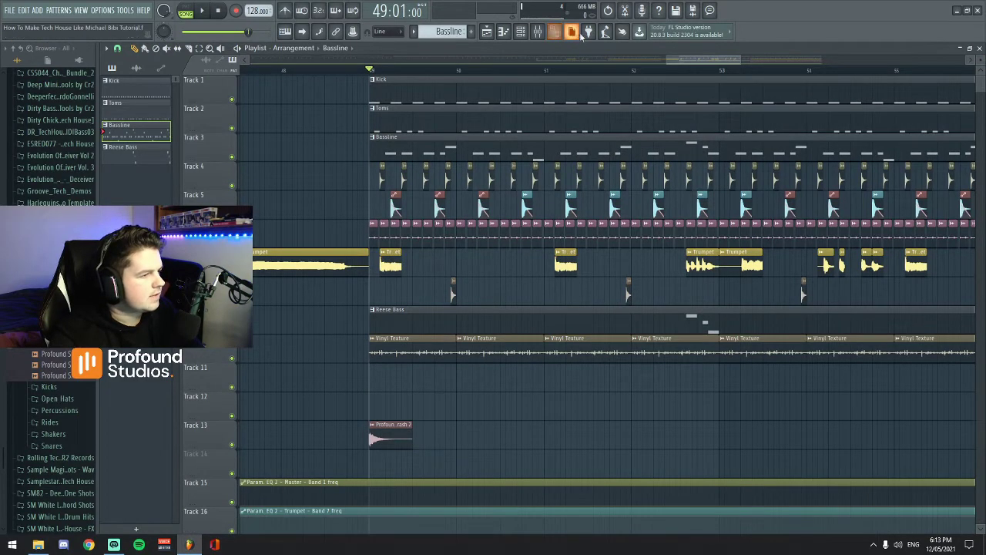
click(538, 31)
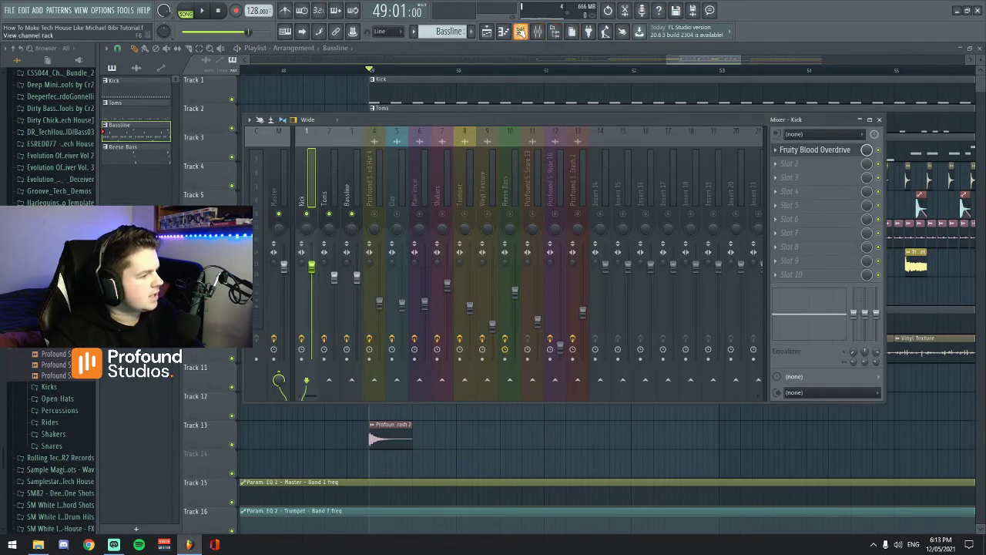
click(381, 214)
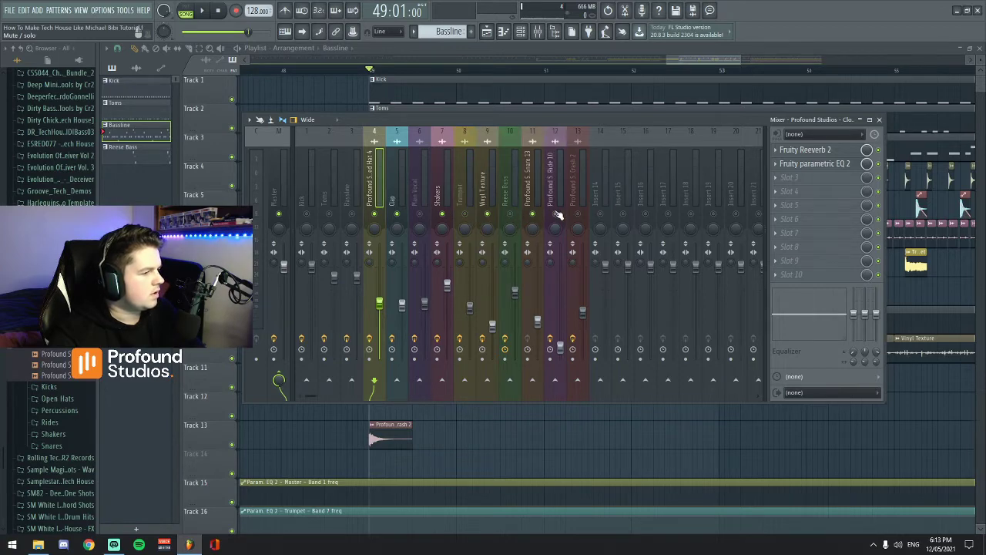
key(F9)
key(space)
- Stop at bar 49, collapse the drum sample folders in the browser, and replay the section
scroll(655, 59, up, 1)
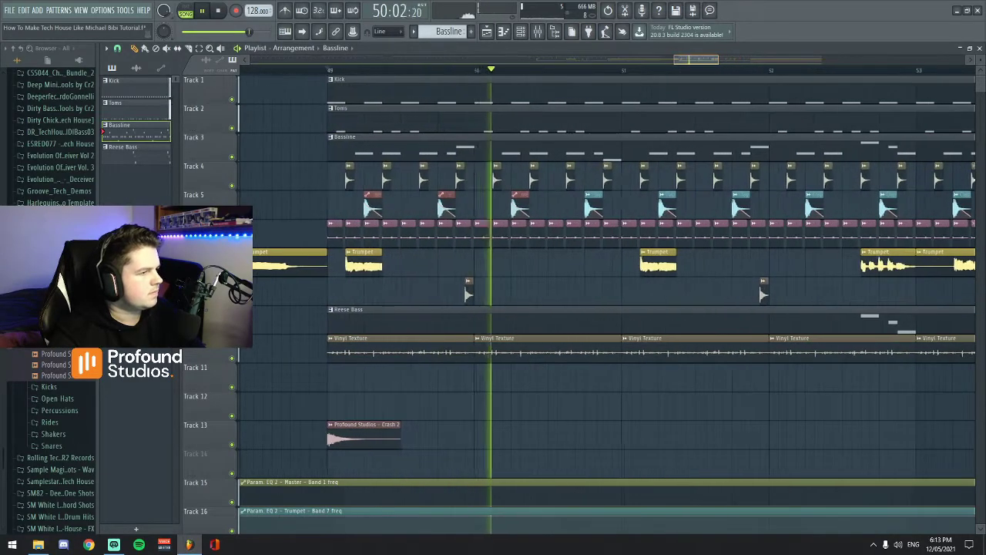
scroll(698, 58, up, 1)
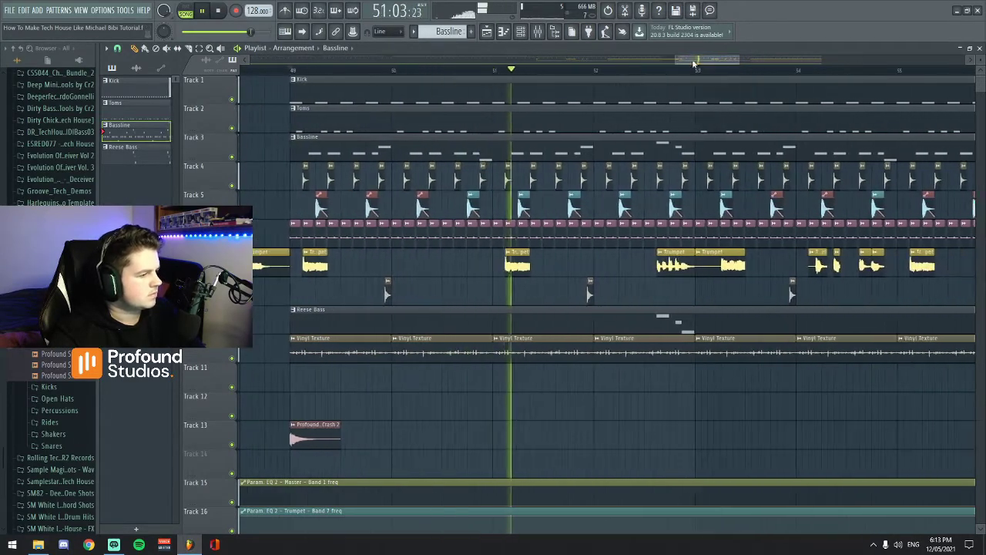
scroll(697, 59, up, 1)
key(space)
scroll(697, 59, up, 4)
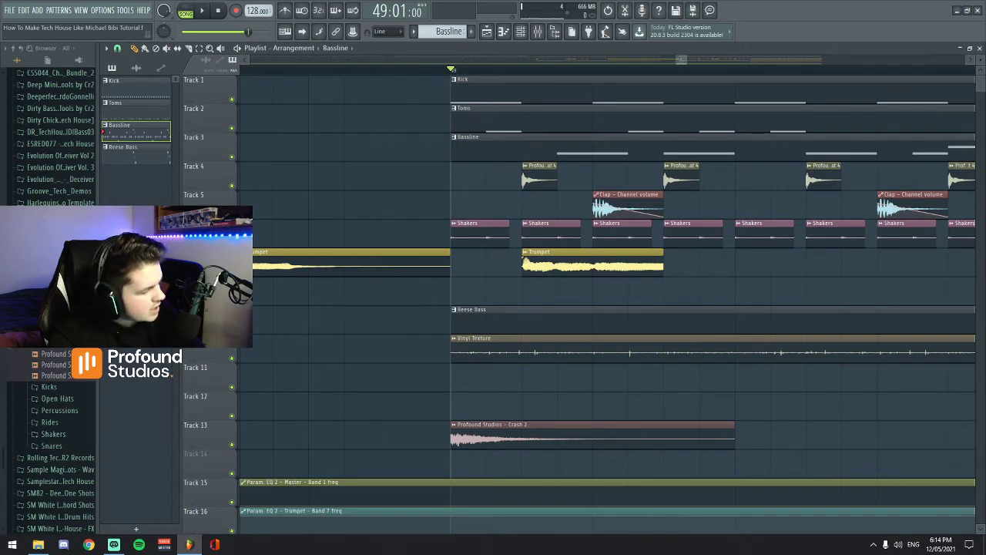
click(56, 387)
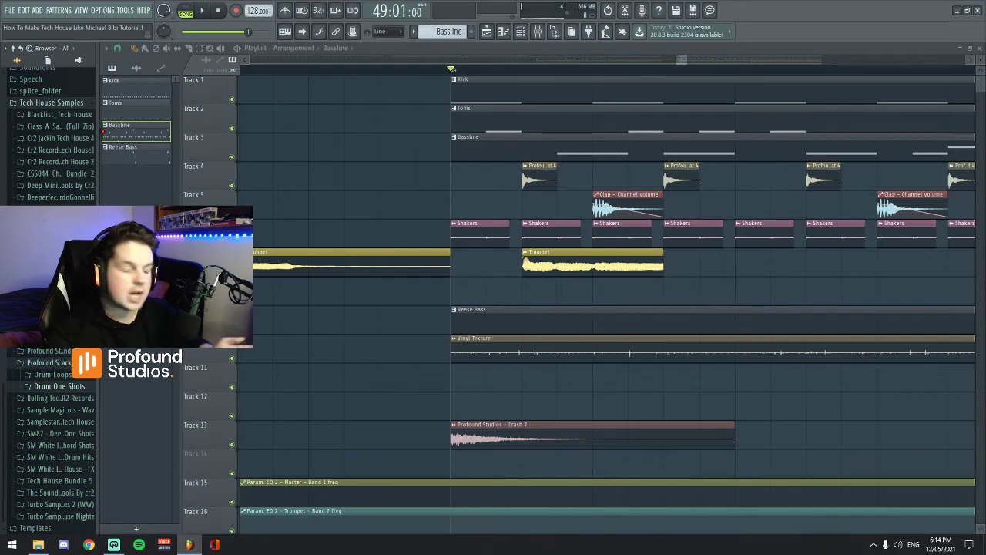
key(space)
scroll(643, 87, down, 3)
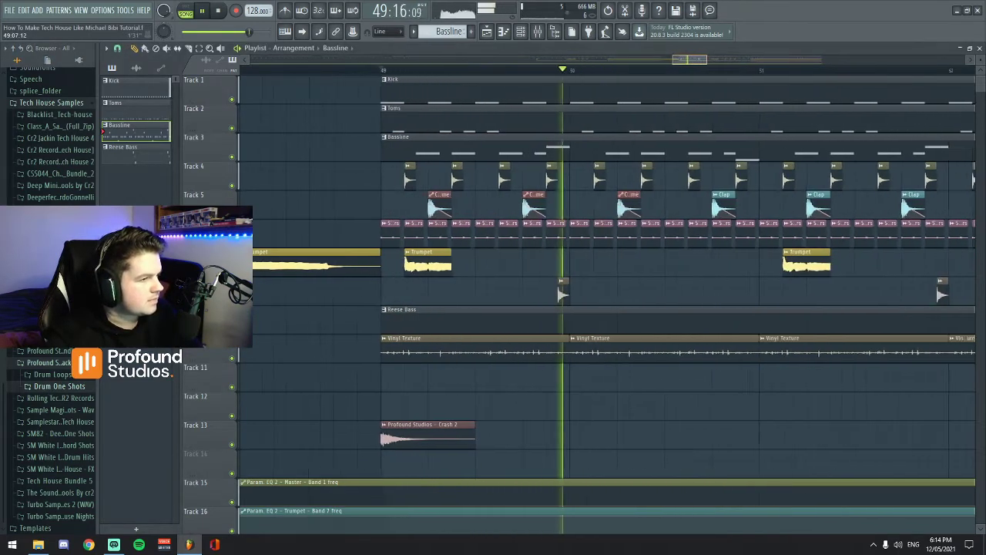
key(space)
scroll(574, 148, up, 3)
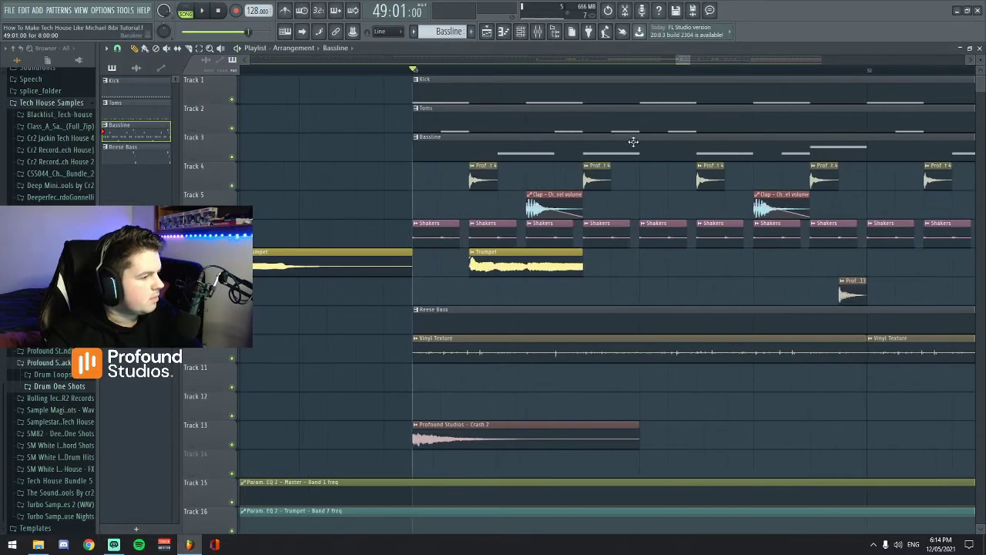
- Open and close the Shakers channel settings, then play the section
double_click(434, 228)
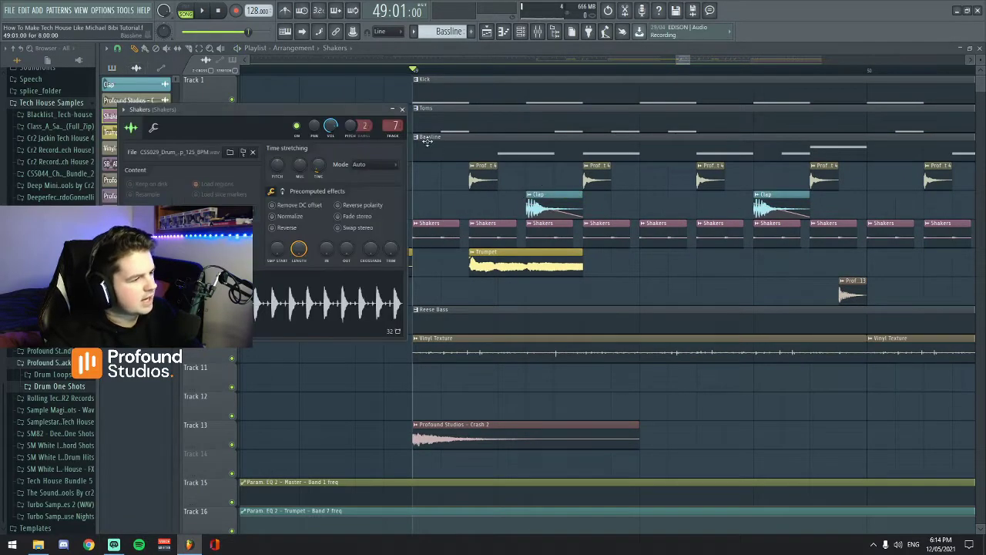
click(403, 109)
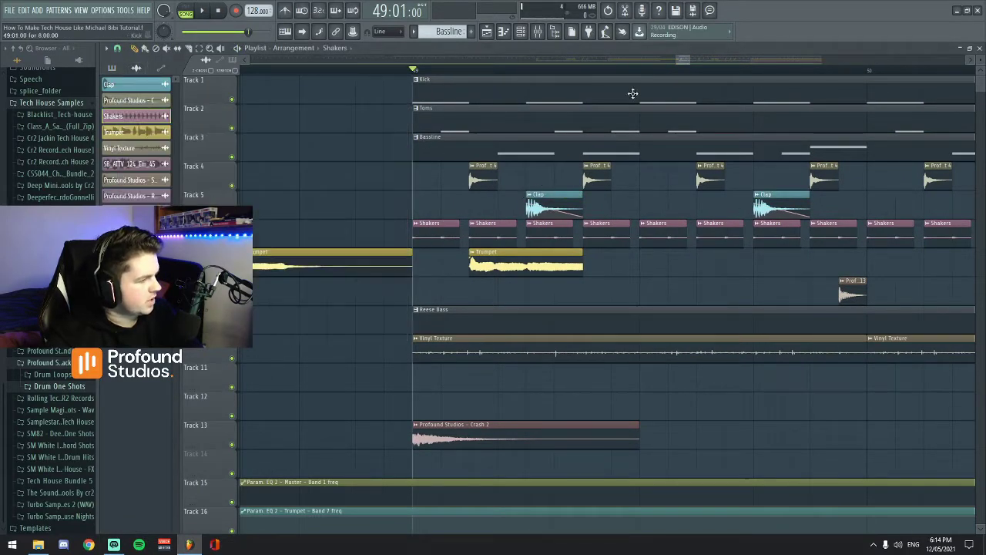
scroll(639, 141, up, 3)
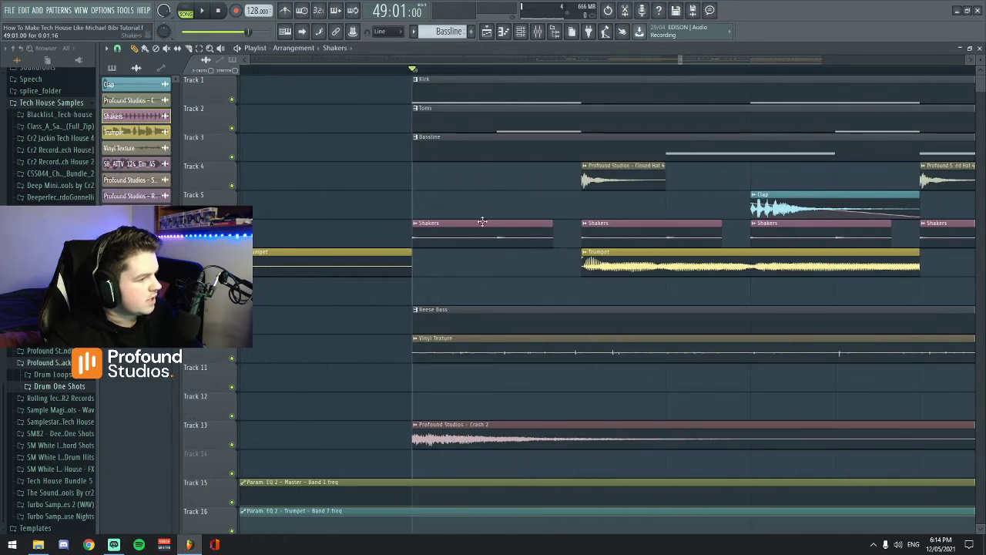
key(space)
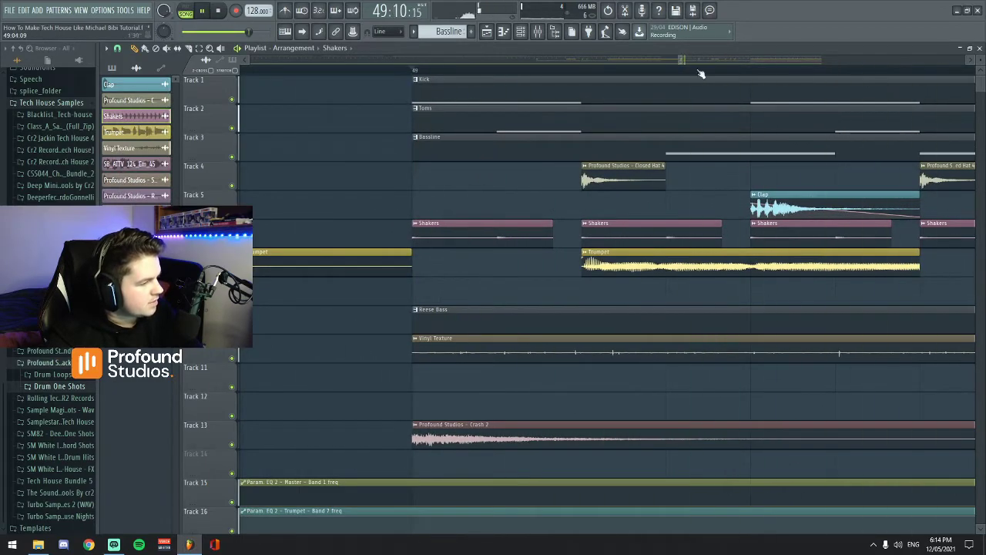
scroll(696, 64, down, 2)
- Check the Shakers and Vinyl Texture mixer inserts during playback, then close the mixer
click(537, 30)
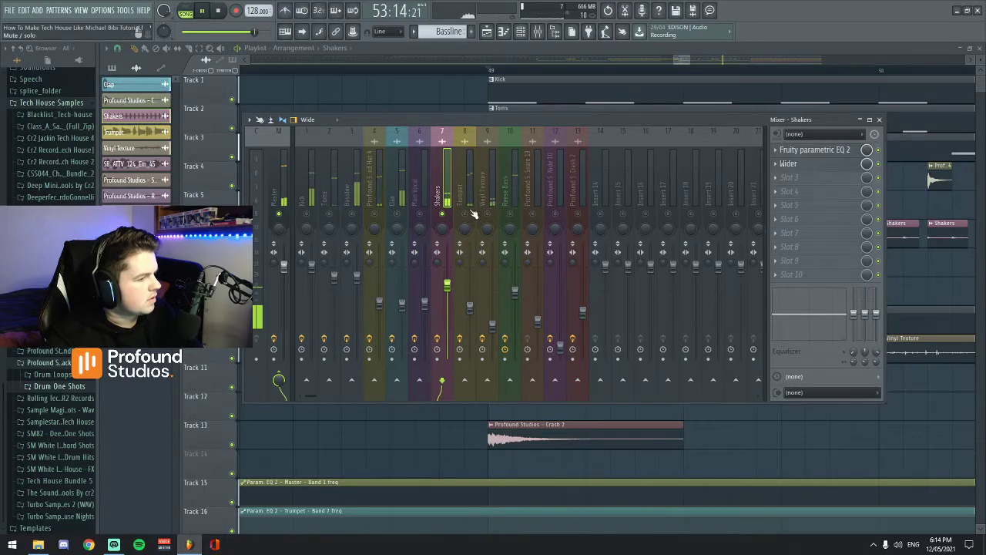
key(space)
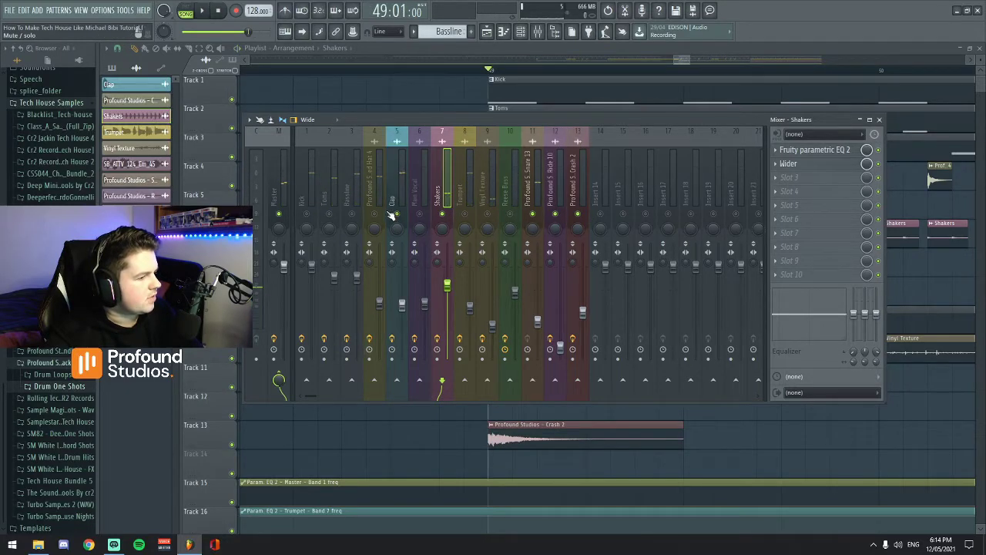
key(F9)
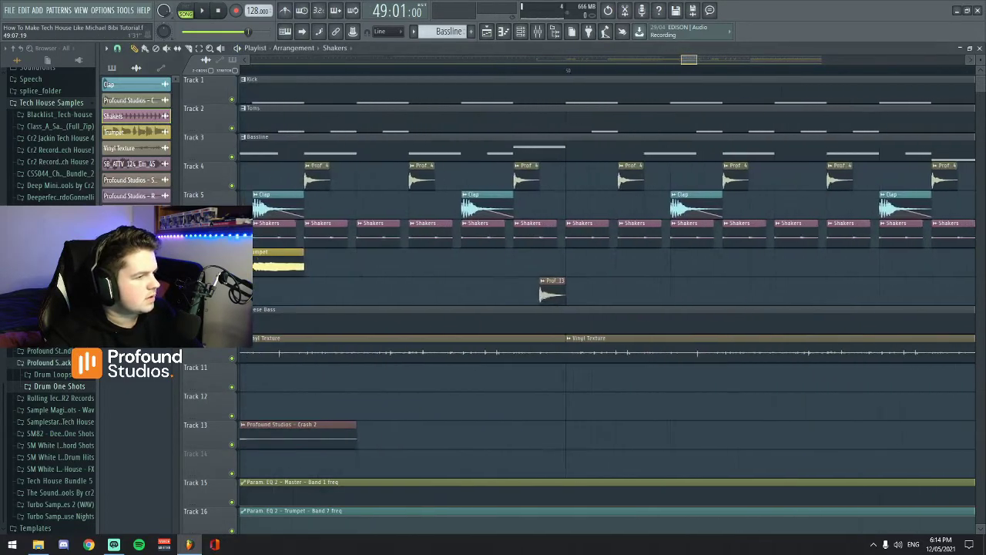
key(space)
key(space)
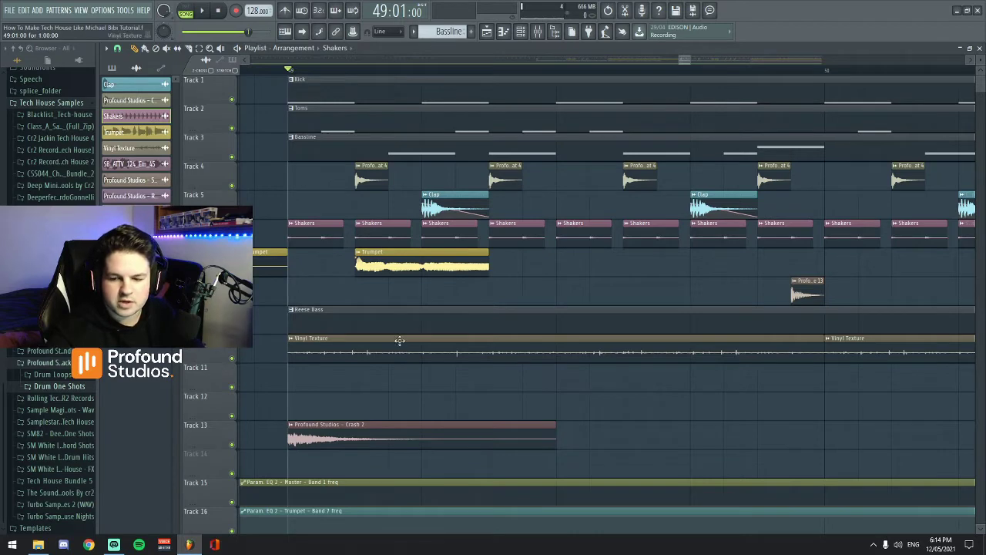
key(space)
key(space)
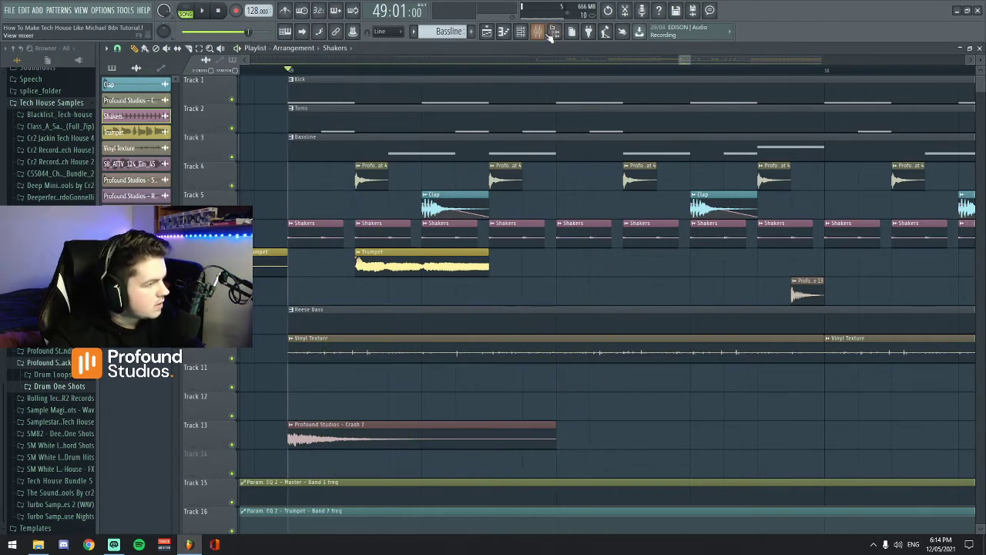
click(546, 34)
key(space)
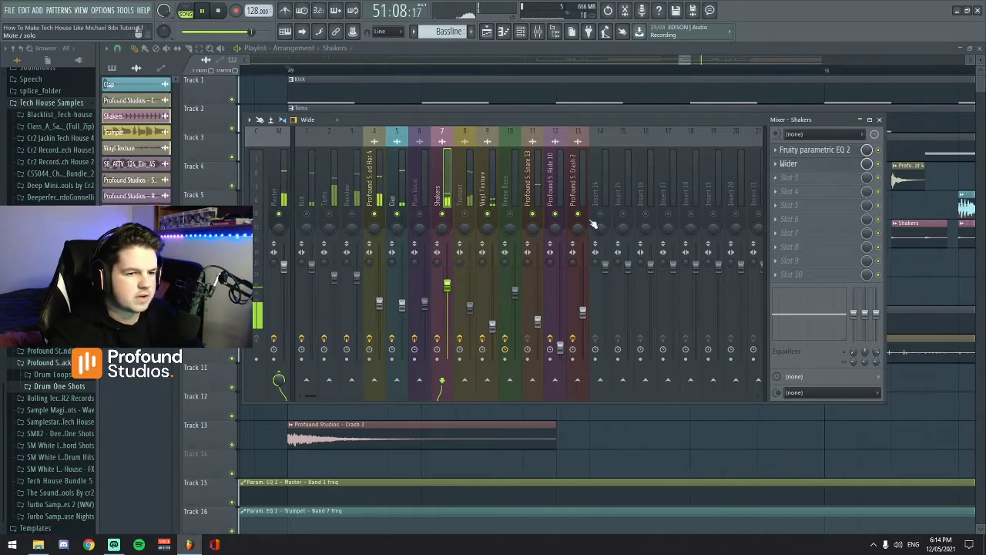
click(487, 187)
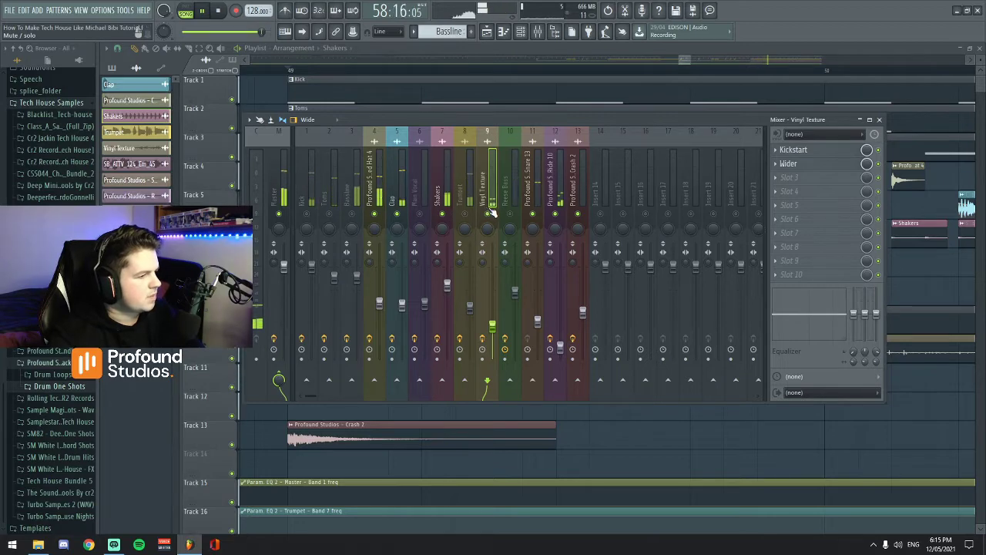
key(space)
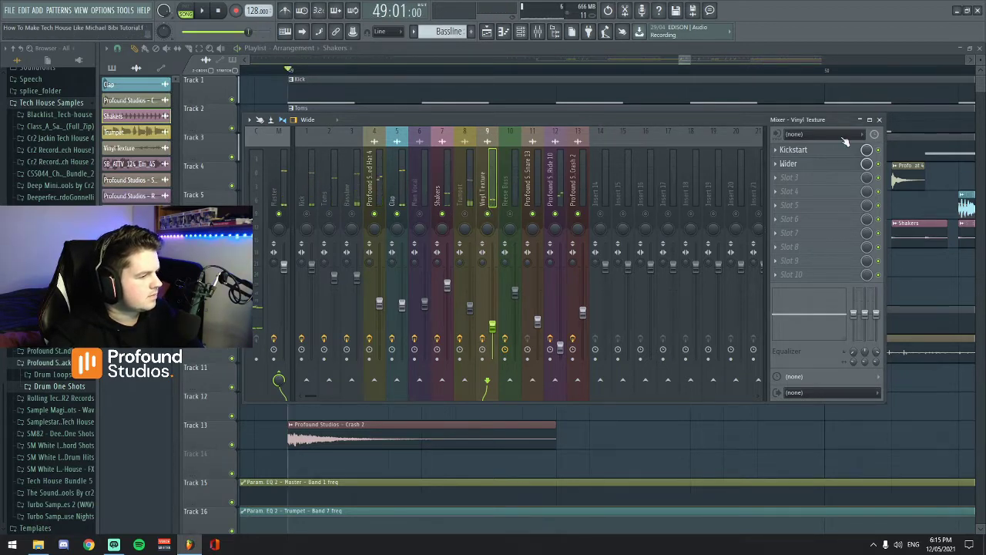
click(879, 120)
- Reopen the mixer and check the Clap insert's parametric EQ
scroll(694, 64, down, 2)
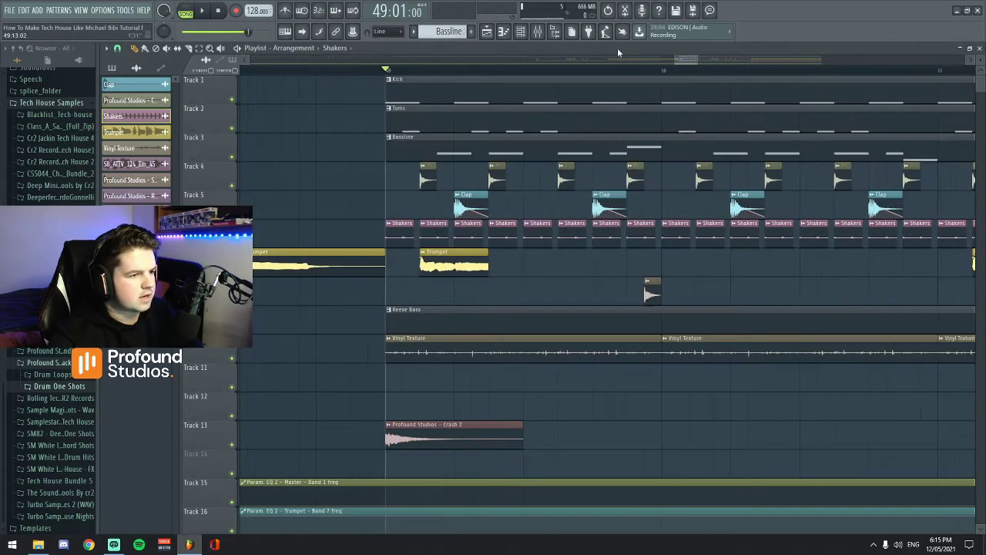
click(554, 33)
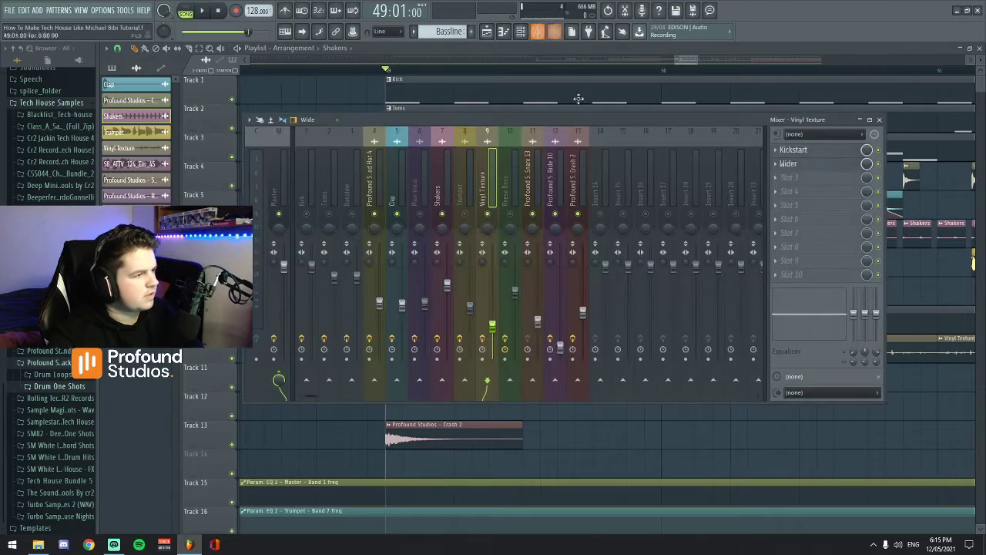
click(396, 199)
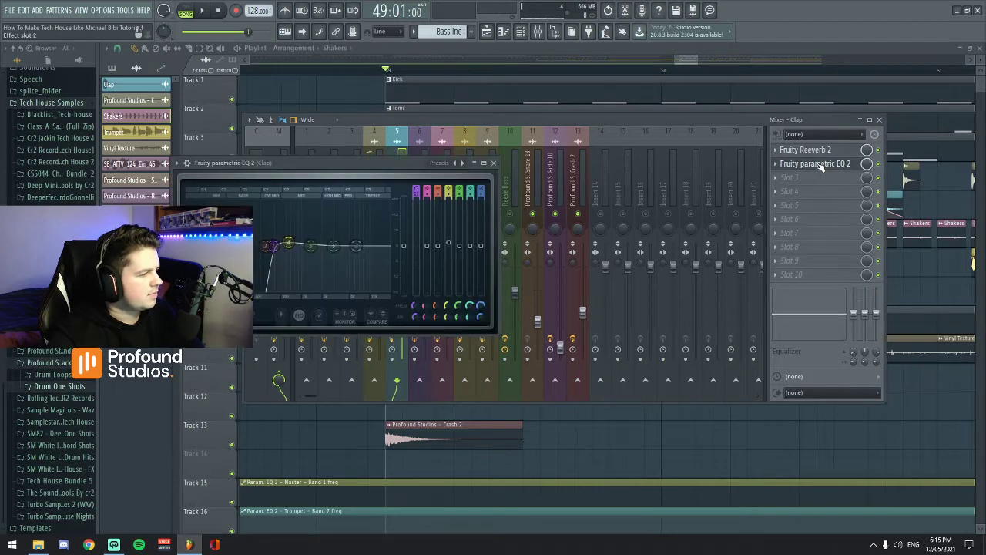
click(815, 164)
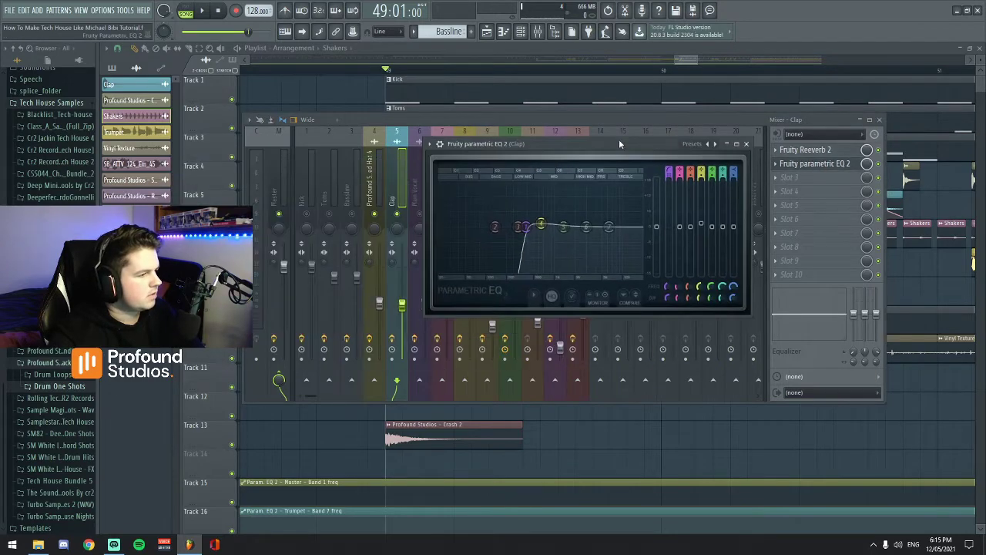
click(746, 144)
- Inspect the Closed Hat 4 insert's parametric EQ, then close it
click(374, 199)
click(814, 164)
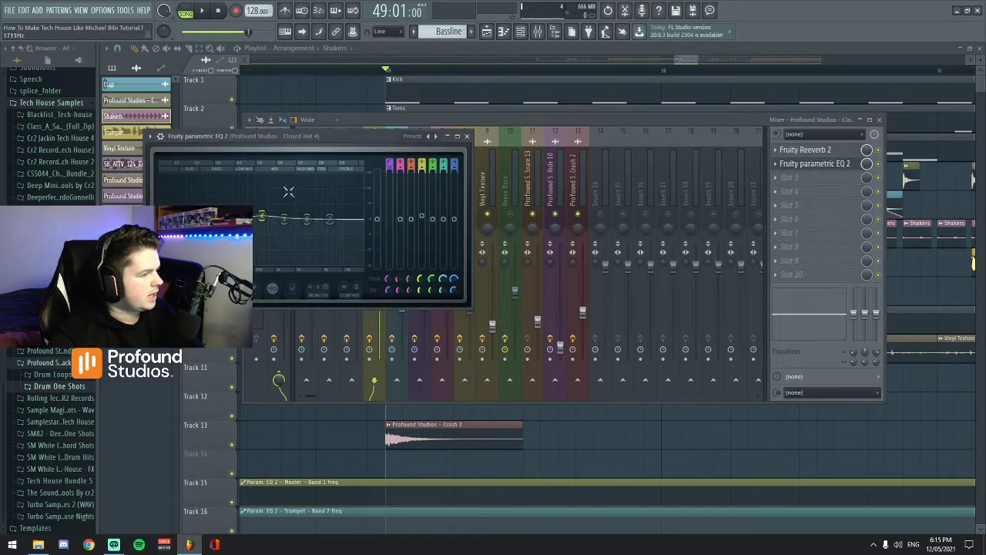
drag(364, 133, 636, 123)
click(738, 124)
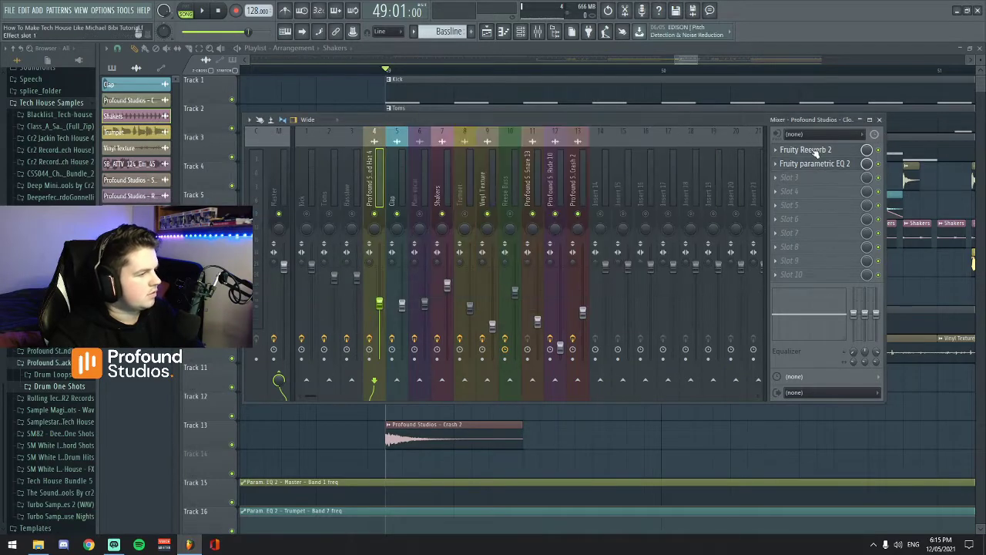
- Check the hats' Fruity Reeverb 2 effect, close it, and briefly audition the hats
click(810, 150)
drag(231, 122, 484, 141)
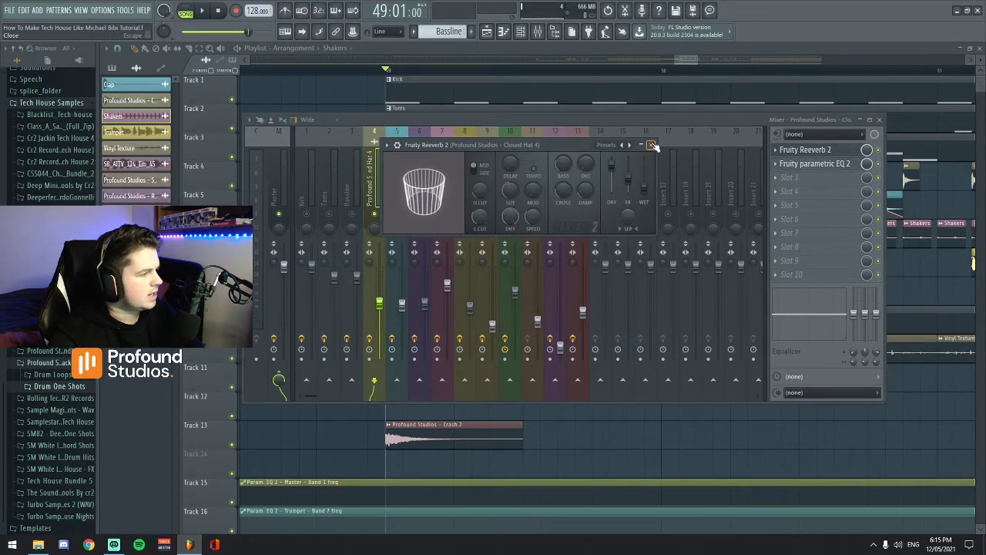
click(653, 142)
key(space)
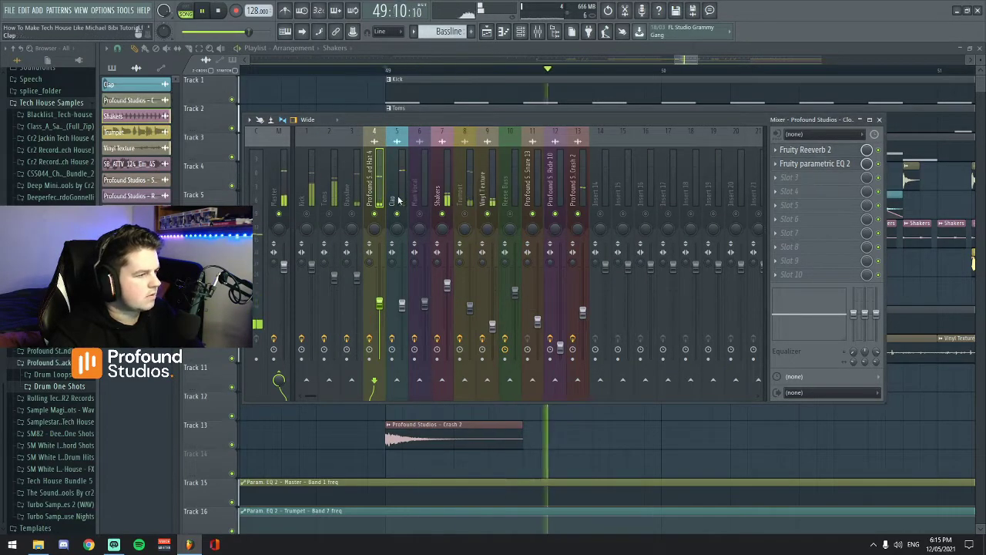
key(space)
key(Right)
- Hide the mixer and move the Clap clip up to Track 4
click(880, 120)
scroll(694, 69, up, 5)
scroll(622, 173, up, 1)
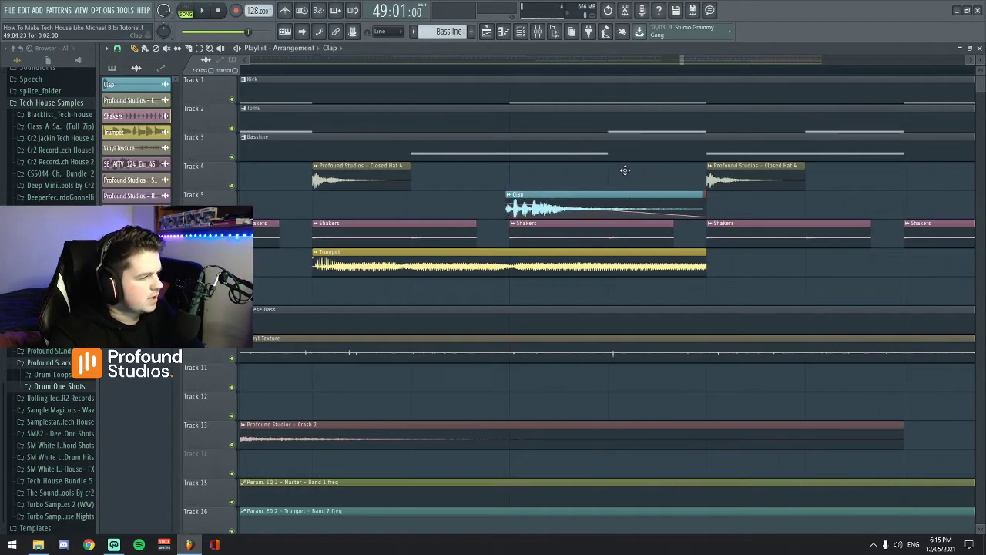
drag(625, 170, 629, 161)
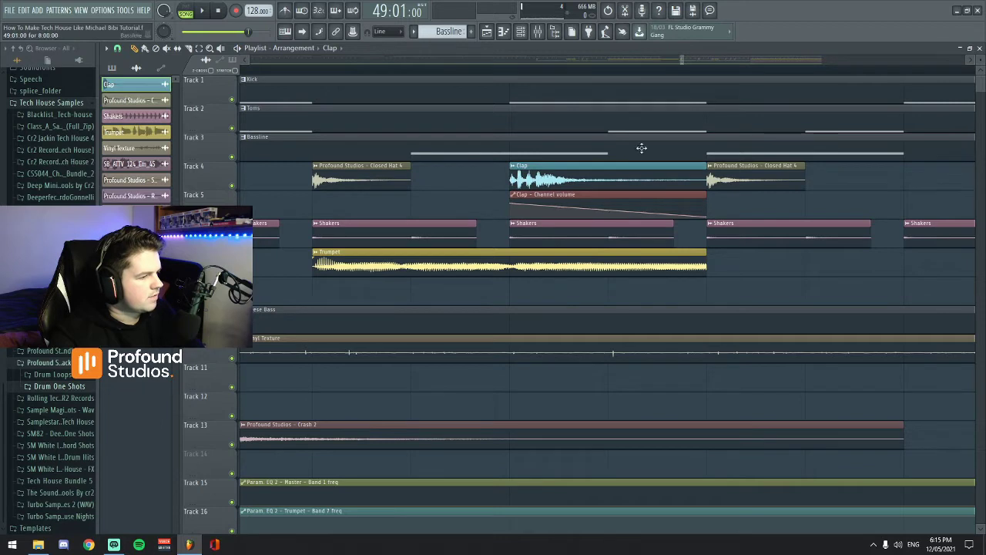
scroll(567, 82, down, 3)
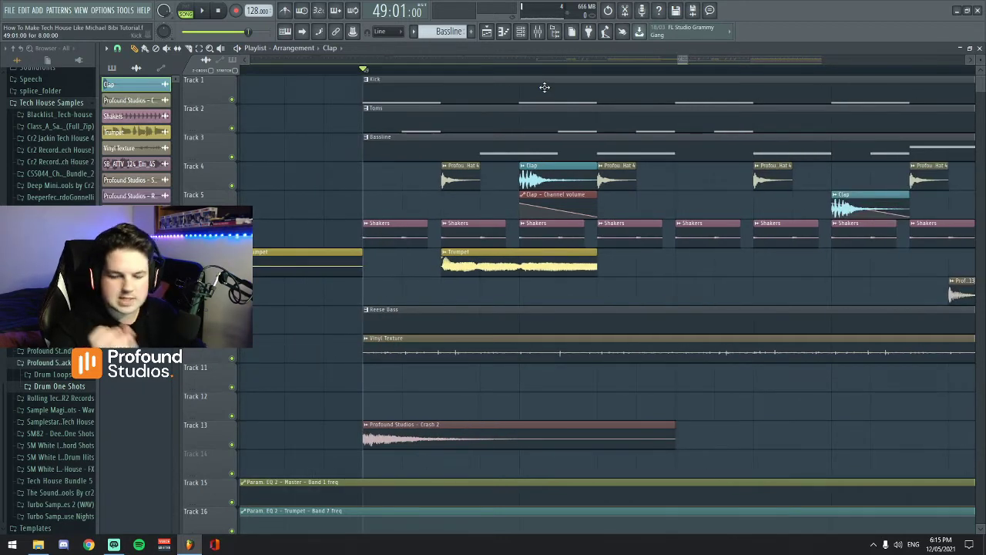
- Audition the clap from just before it, toggling Track 5's mute to compare
click(522, 68)
key(space)
key(space)
click(231, 213)
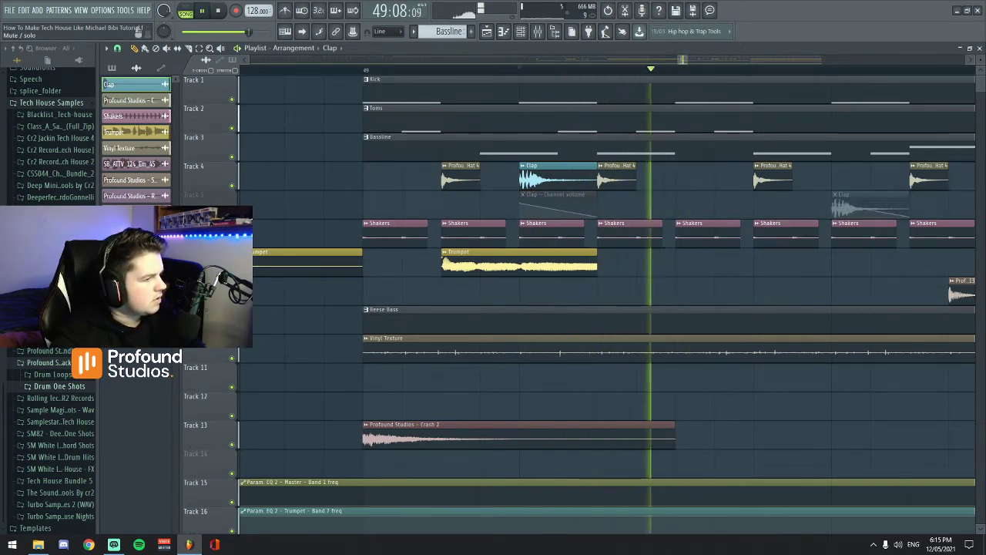
click(231, 213)
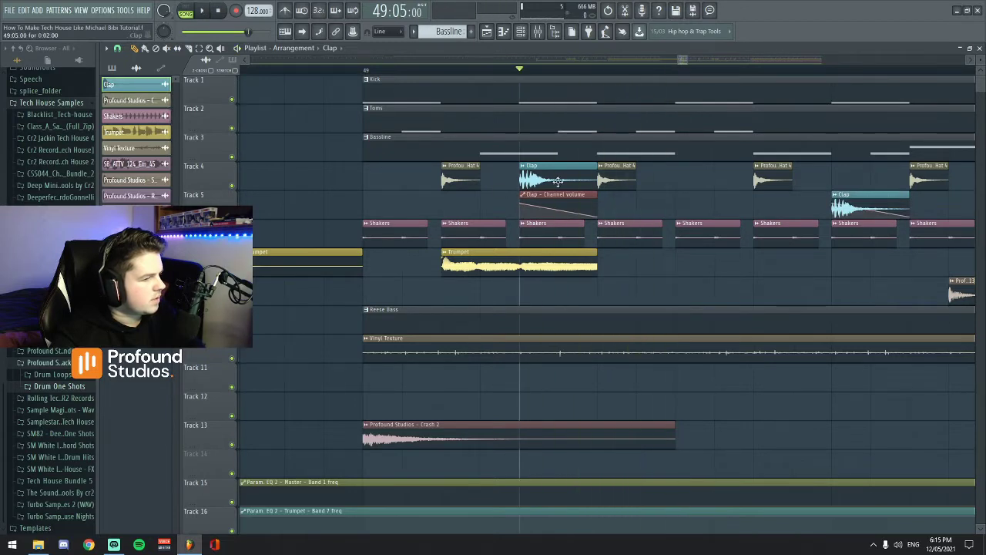
click(232, 213)
key(space)
click(231, 214)
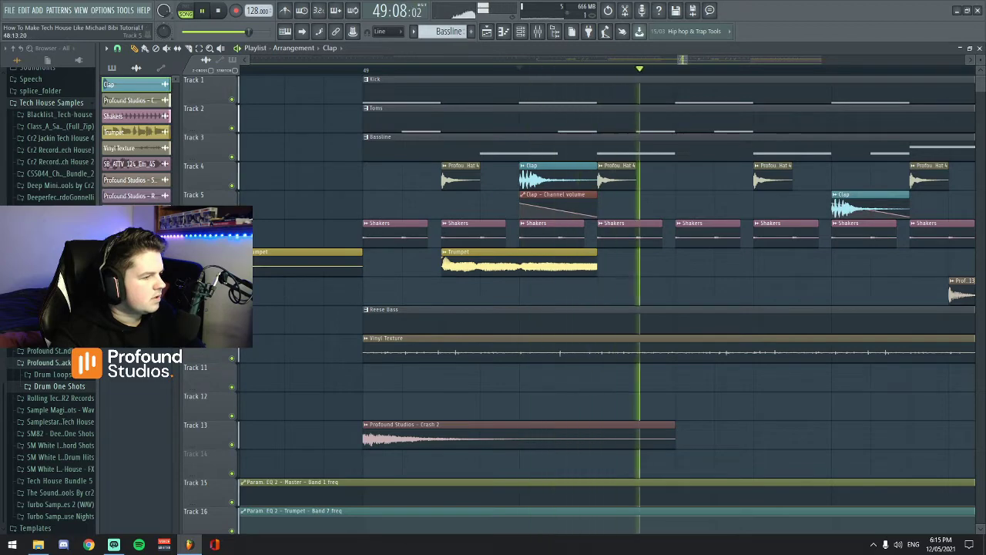
key(space)
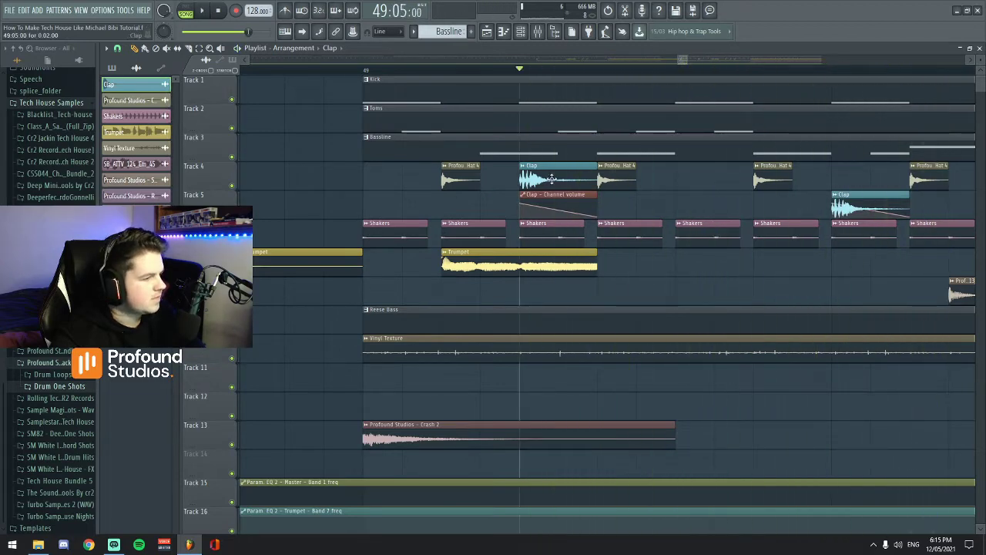
- Move the Clap clip back onto Track 5 and scroll out over the wider arrangement
drag(551, 179, 544, 213)
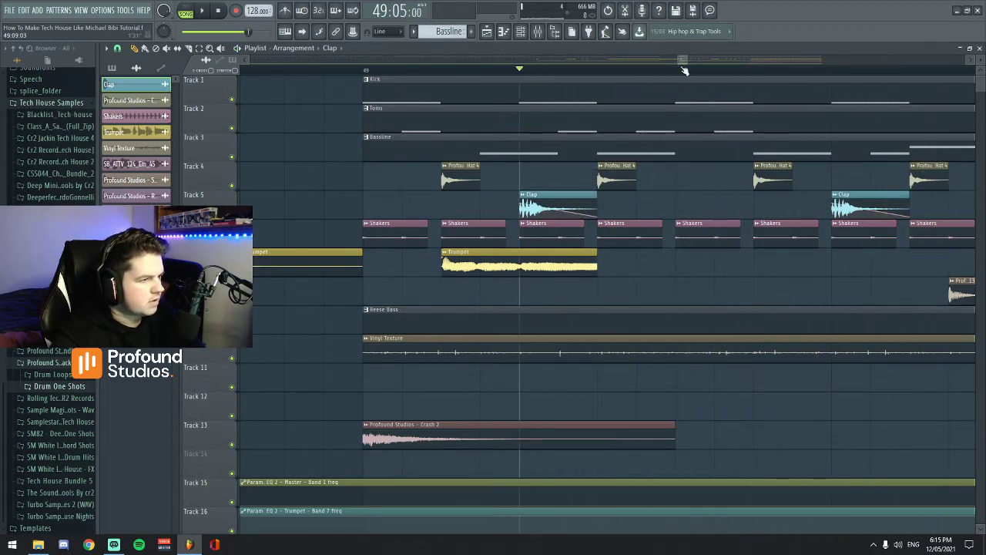
scroll(679, 62, down, 3)
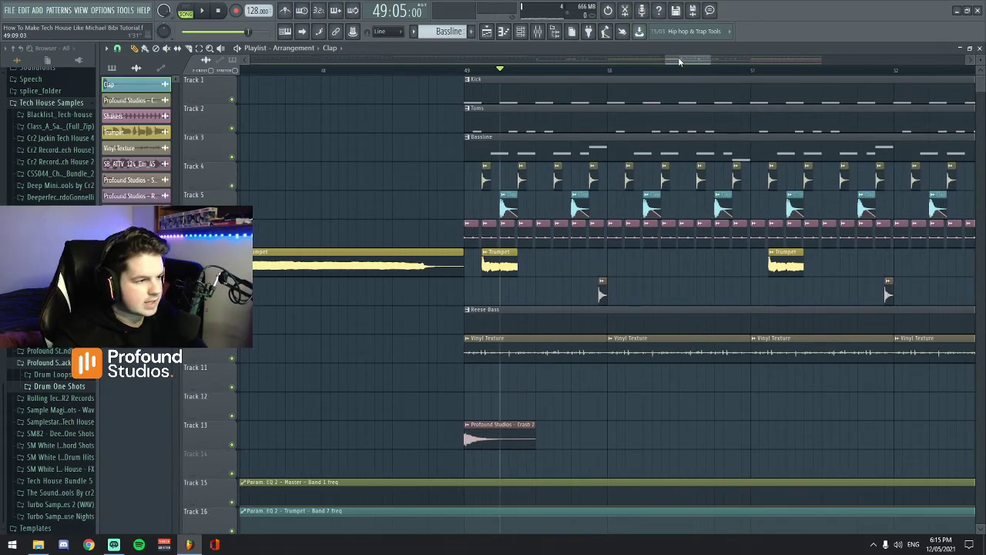
scroll(715, 71, down, 4)
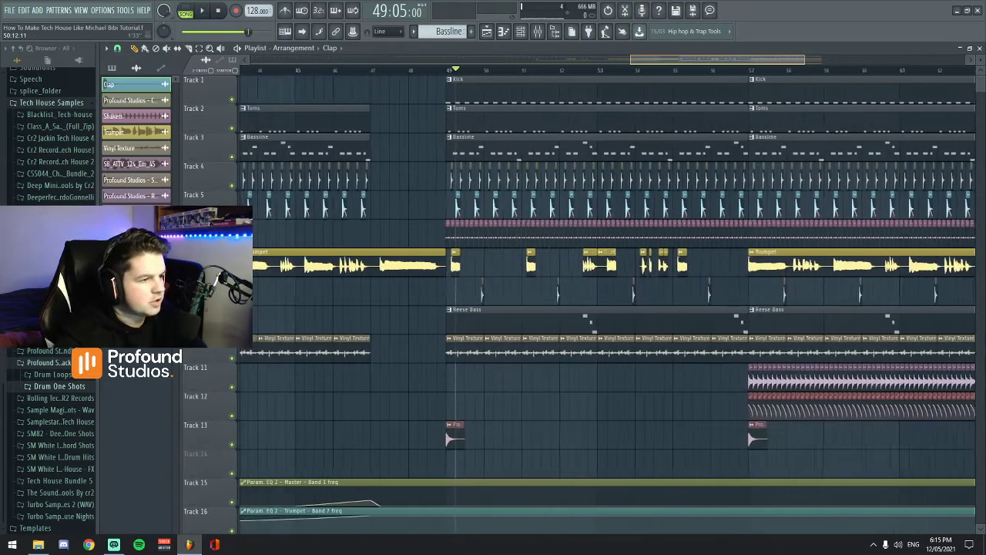
scroll(589, 325, down, 2)
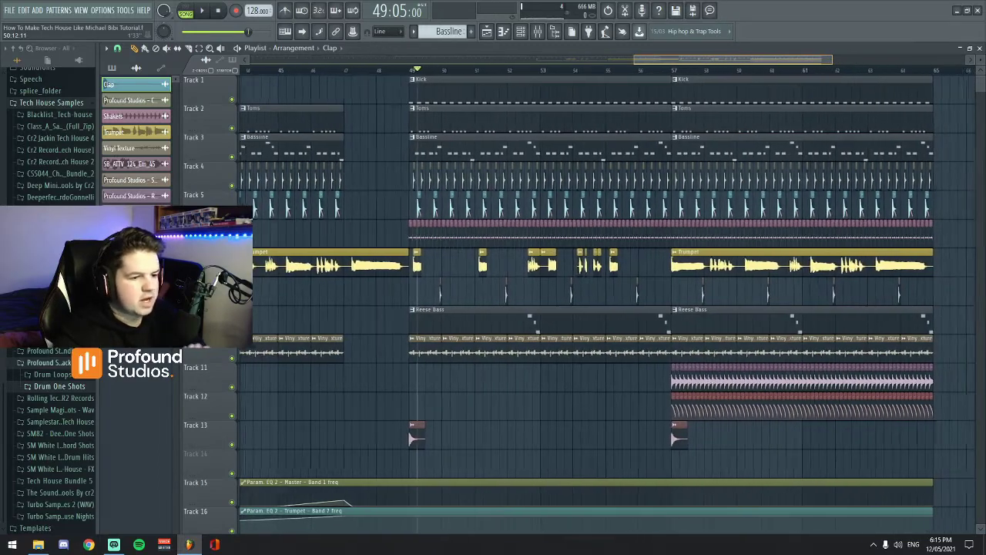
scroll(609, 293, up, 6)
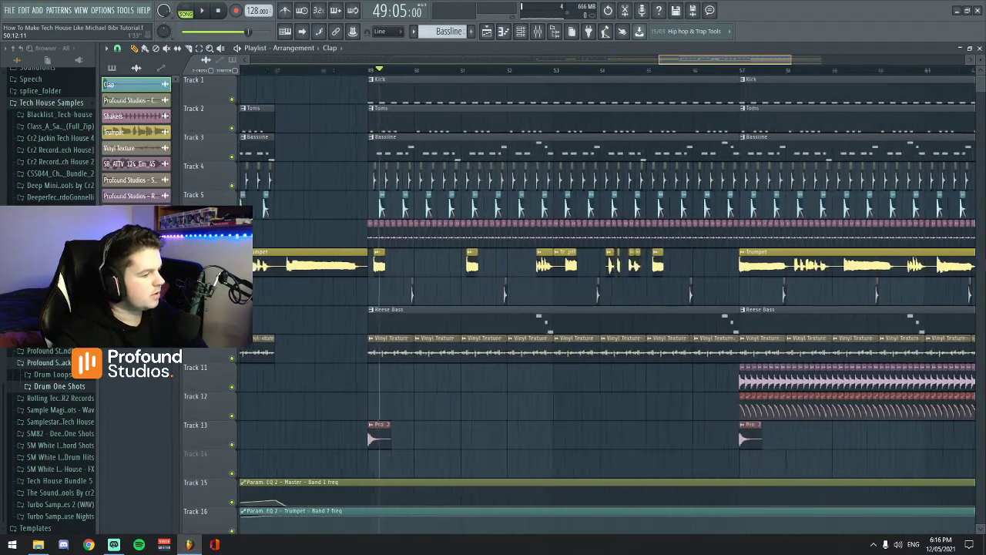
scroll(551, 313, down, 5)
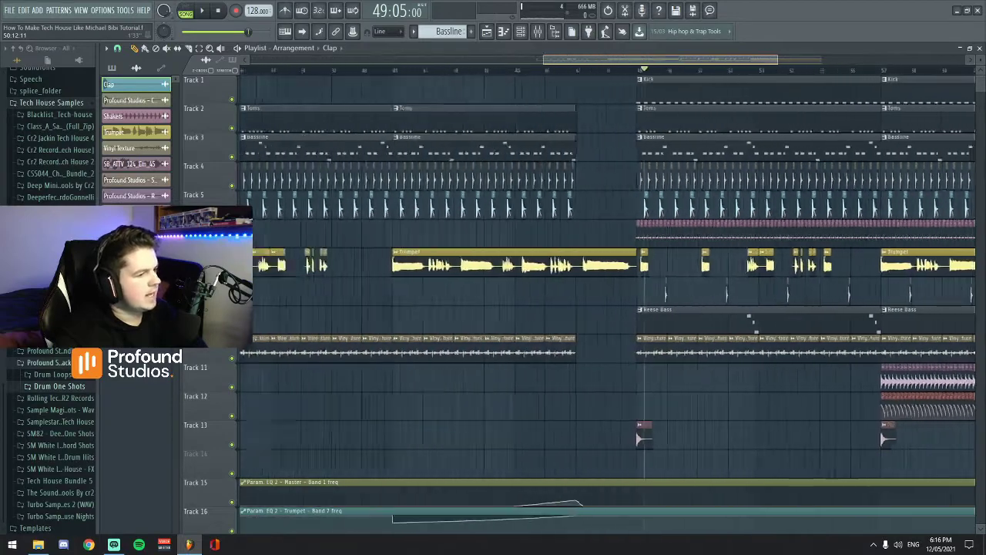
- Select only the Trumpet insert in the mixer, then place the song position at bar 41
click(537, 31)
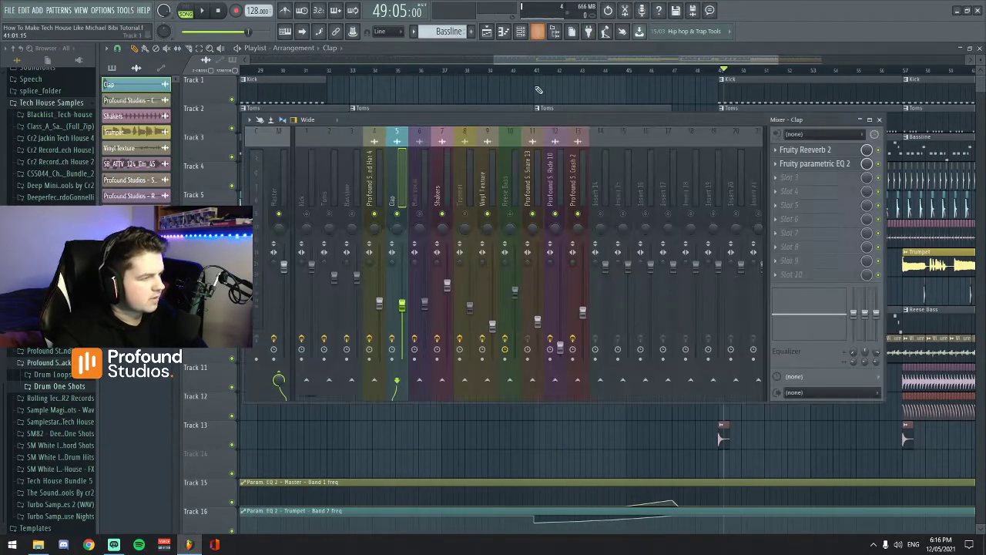
click(465, 196)
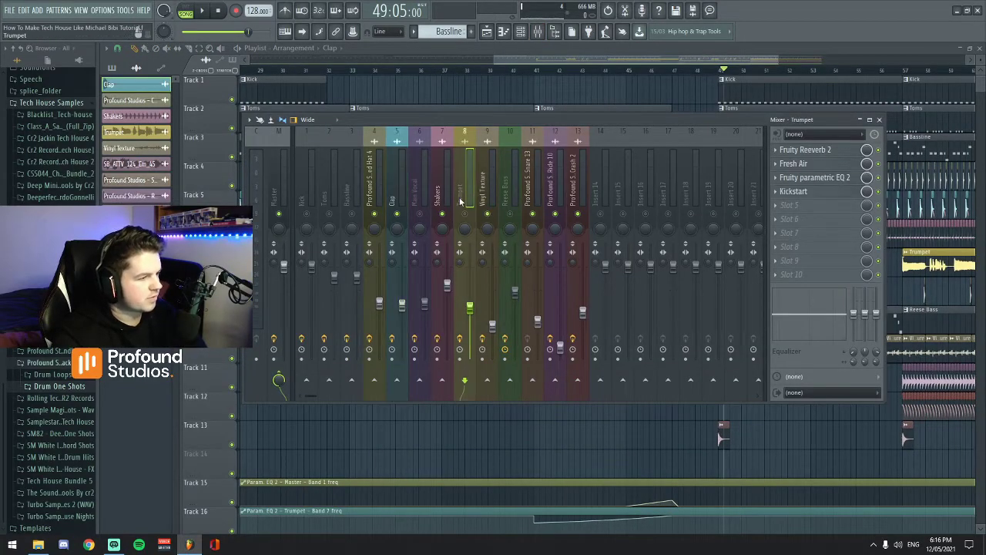
click(460, 200)
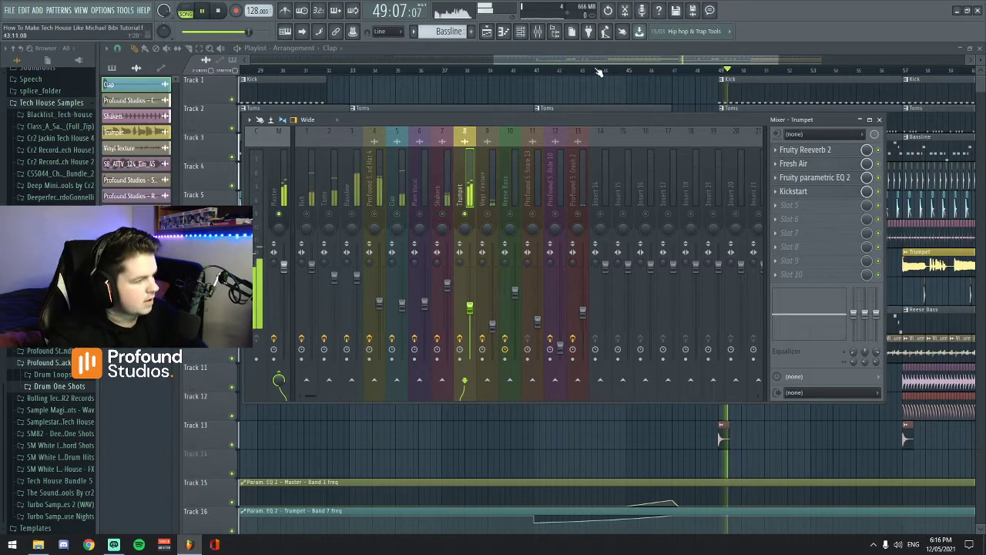
key(F9)
drag(538, 71, 534, 71)
scroll(280, 444, down, 3)
scroll(280, 444, up, 3)
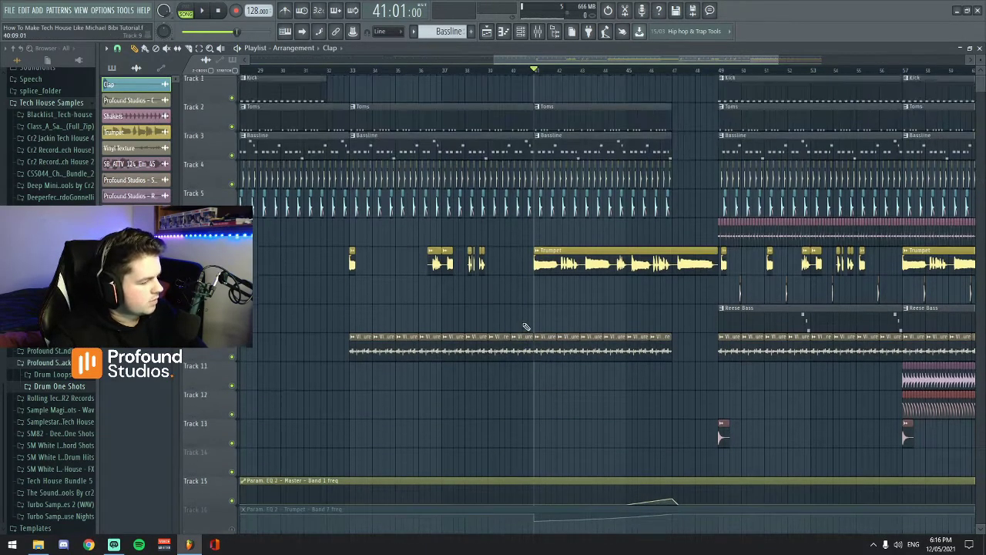
- Audition the trumpet from bar 41 with its mixer chain showing, then reposition the mixer
key(space)
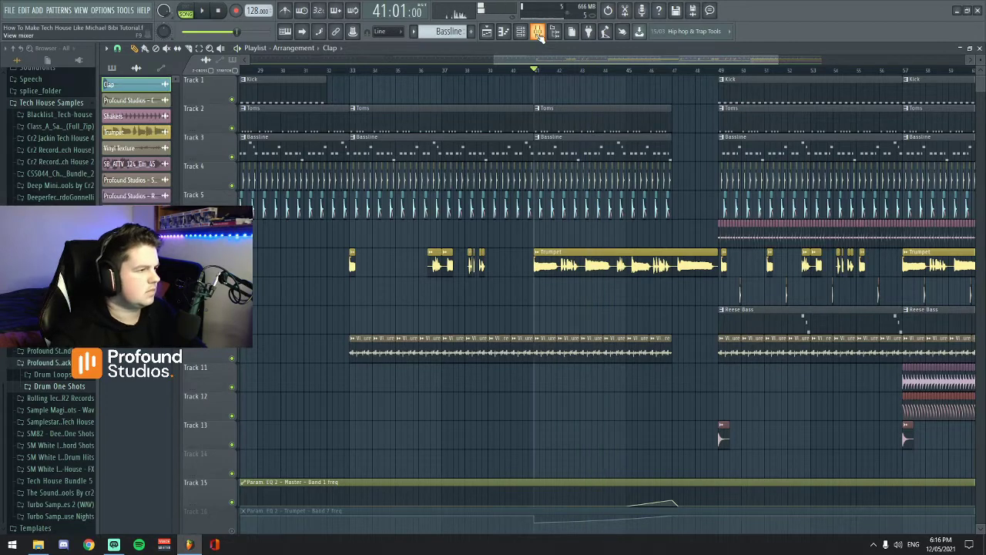
click(539, 38)
key(space)
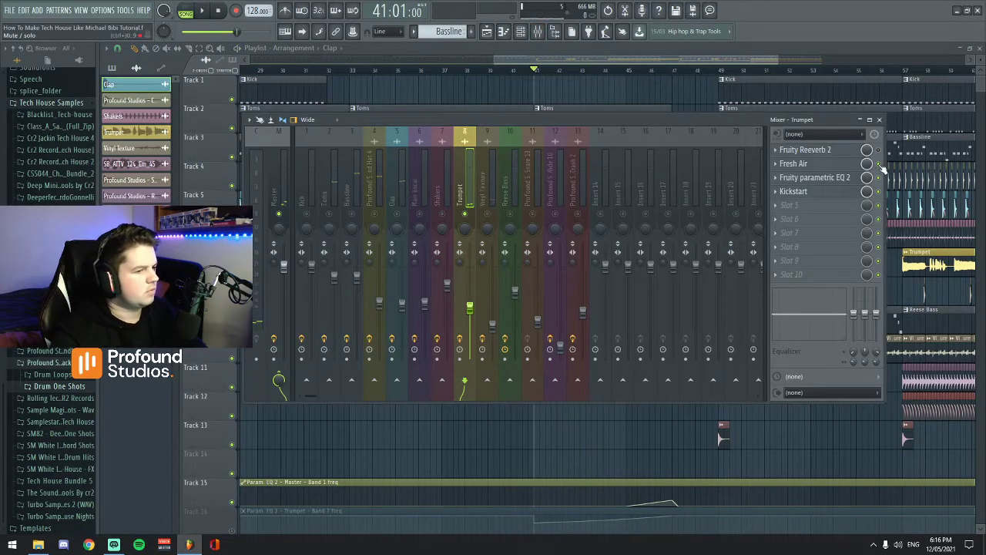
key(space)
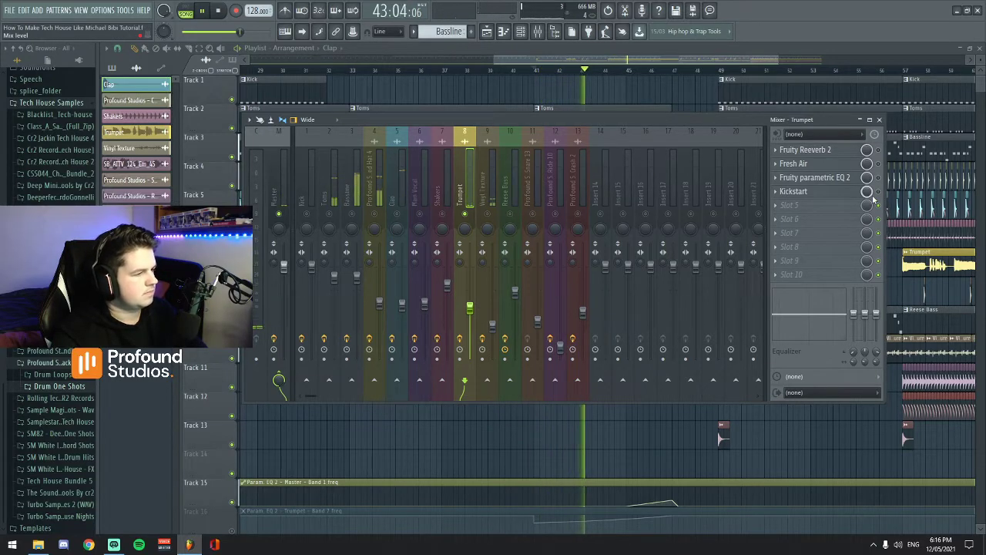
key(space)
drag(702, 119, 716, 161)
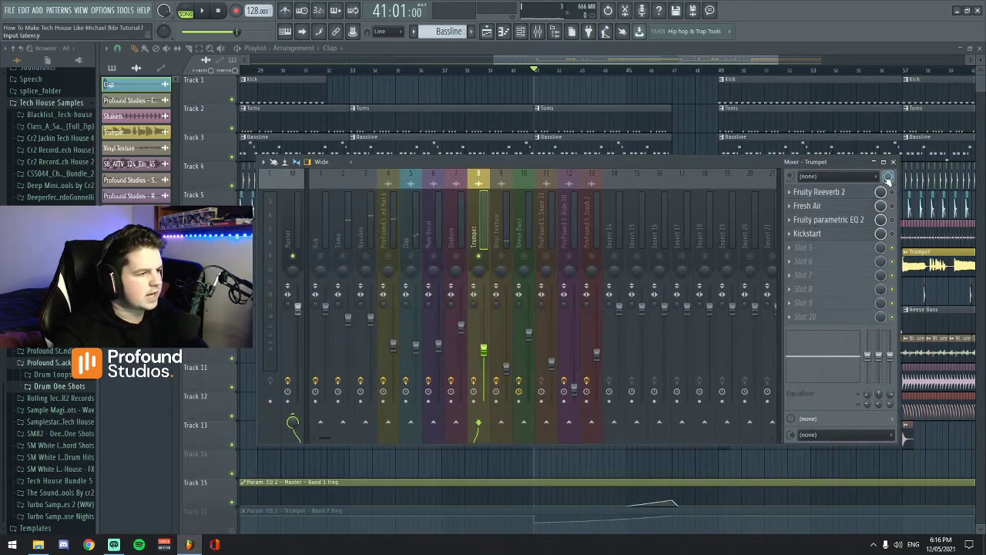
- Open the trumpet's Fresh Air, browse its preset list, and close it
click(843, 209)
drag(366, 143, 647, 125)
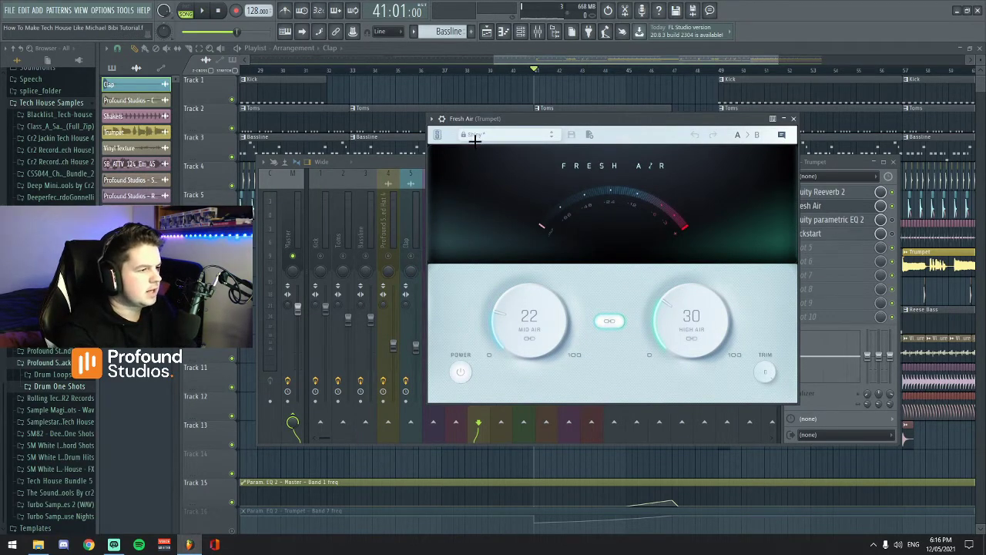
click(475, 140)
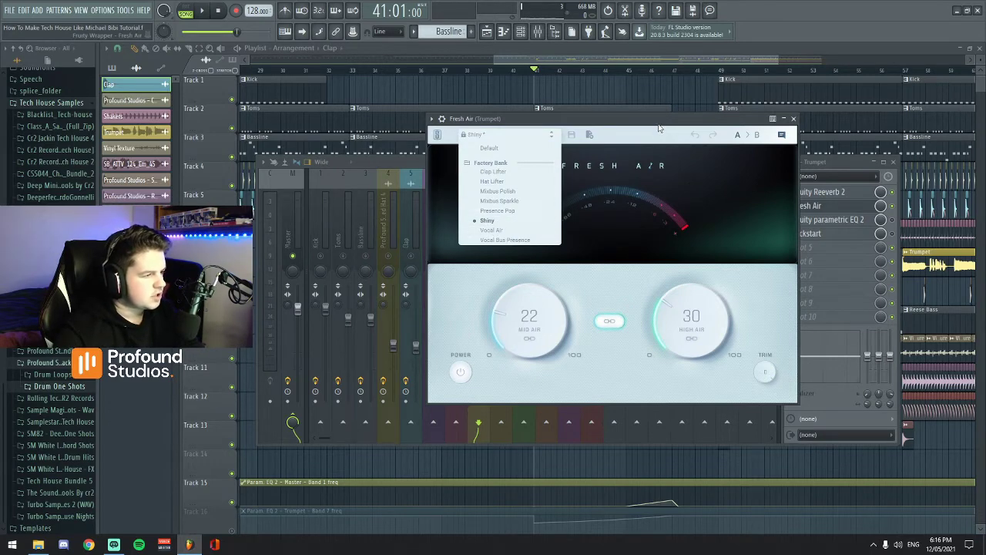
drag(659, 127, 654, 153)
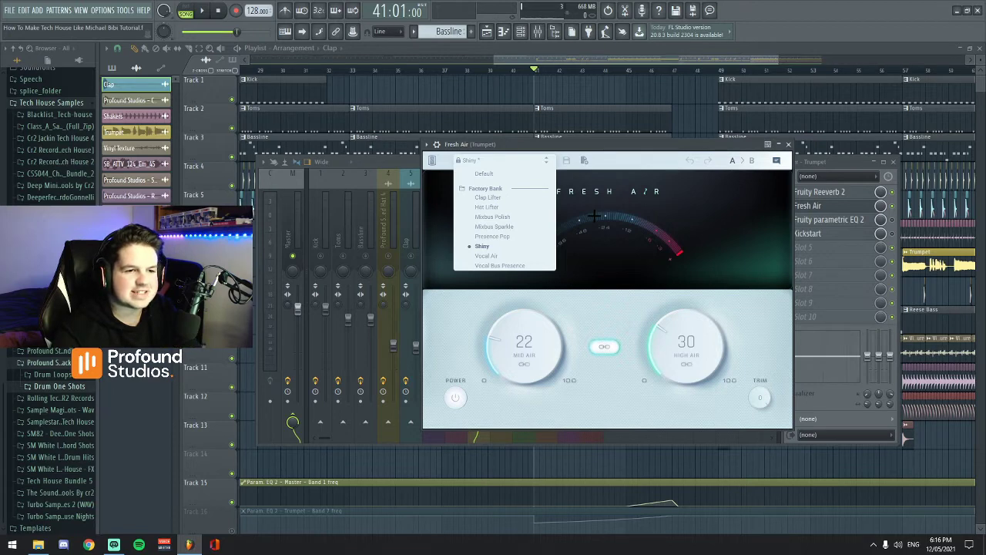
click(789, 144)
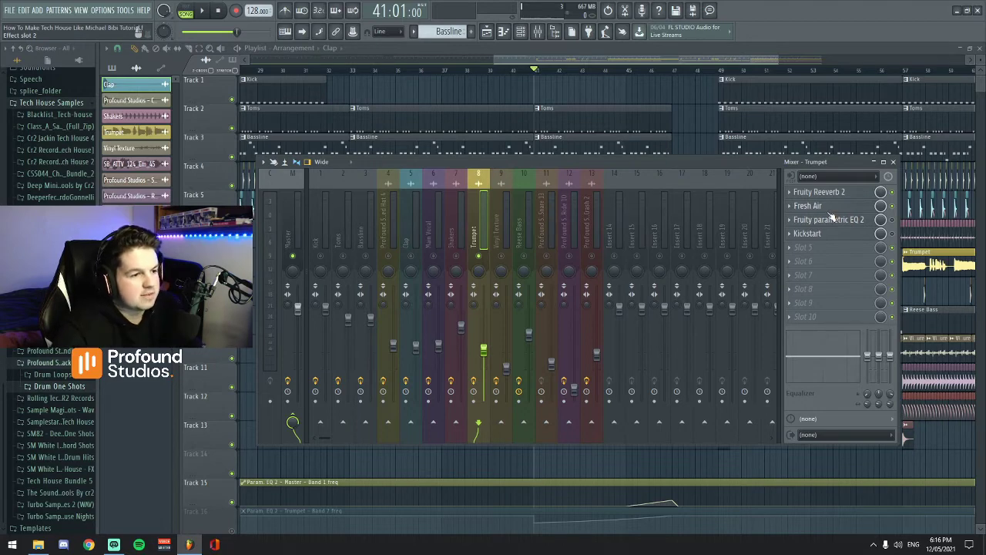
- Reopen Fresh Air (22 Mid Air, 30 High Air) and audition the processed trumpet
click(809, 207)
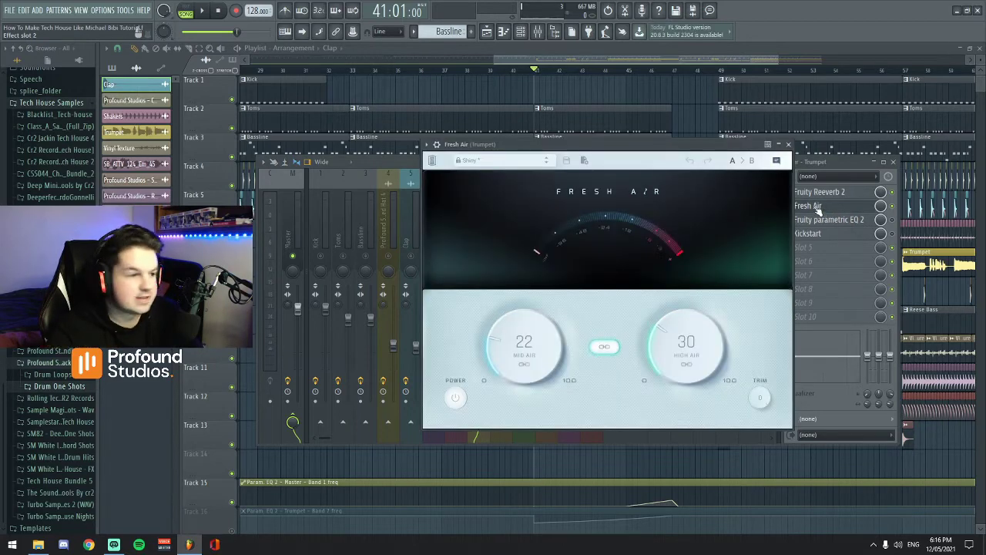
drag(618, 151, 636, 112)
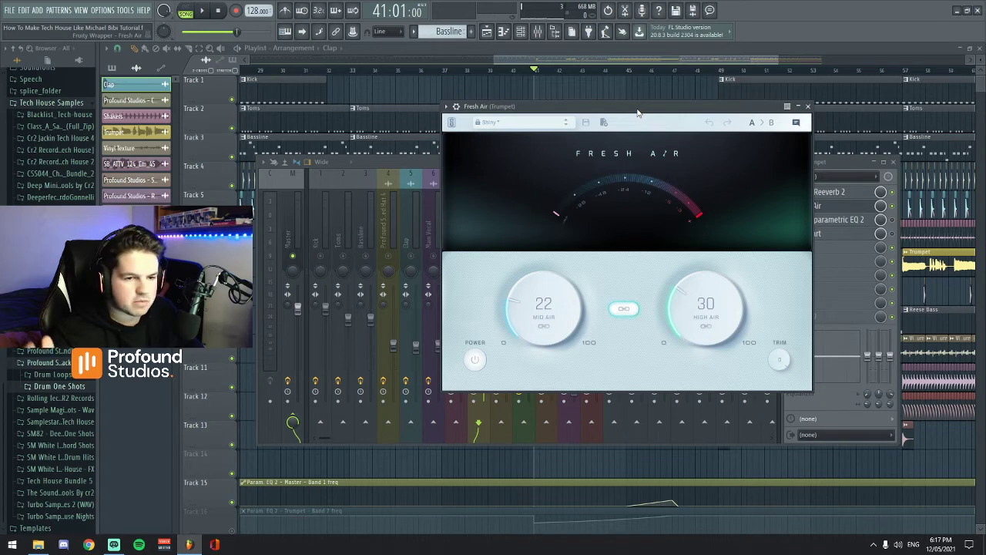
drag(691, 111, 657, 144)
key(space)
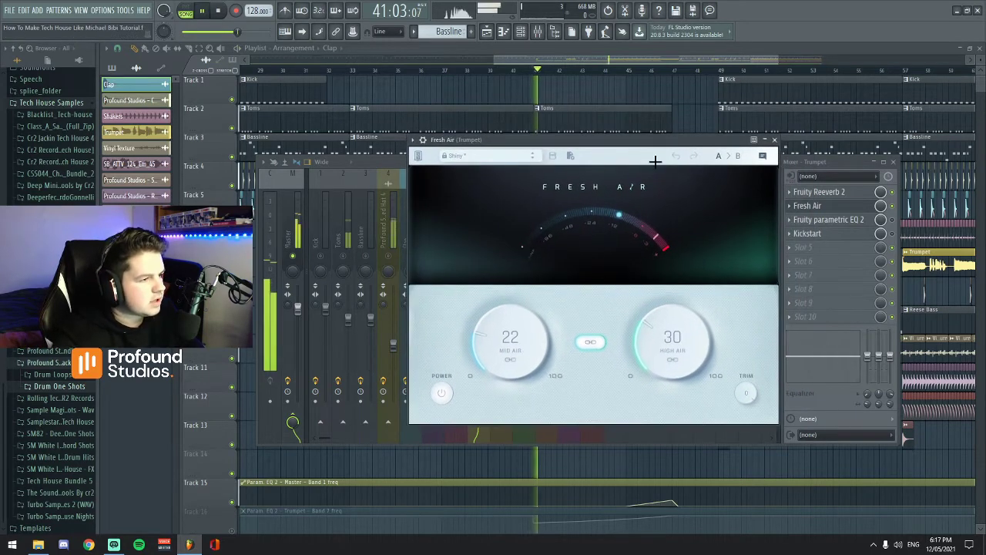
click(847, 208)
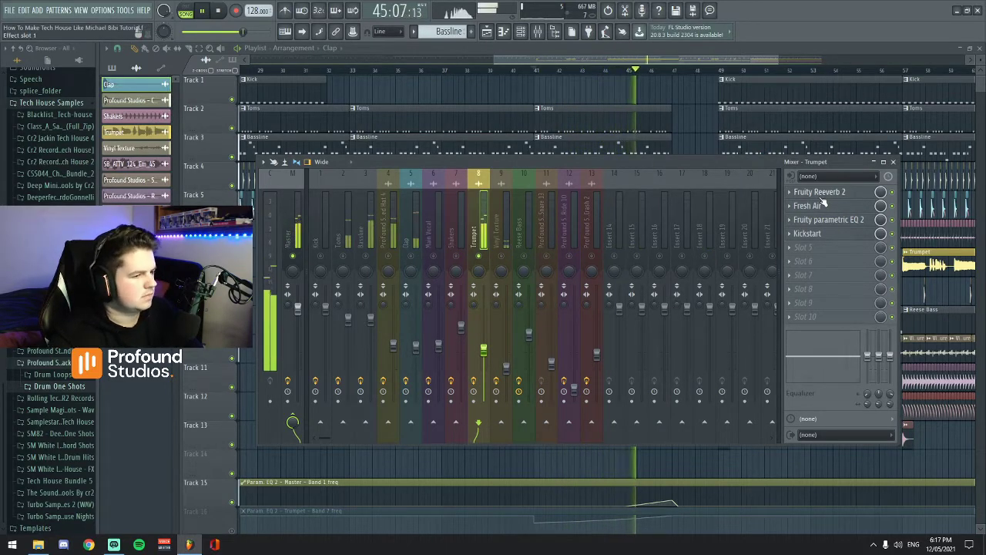
key(space)
click(821, 195)
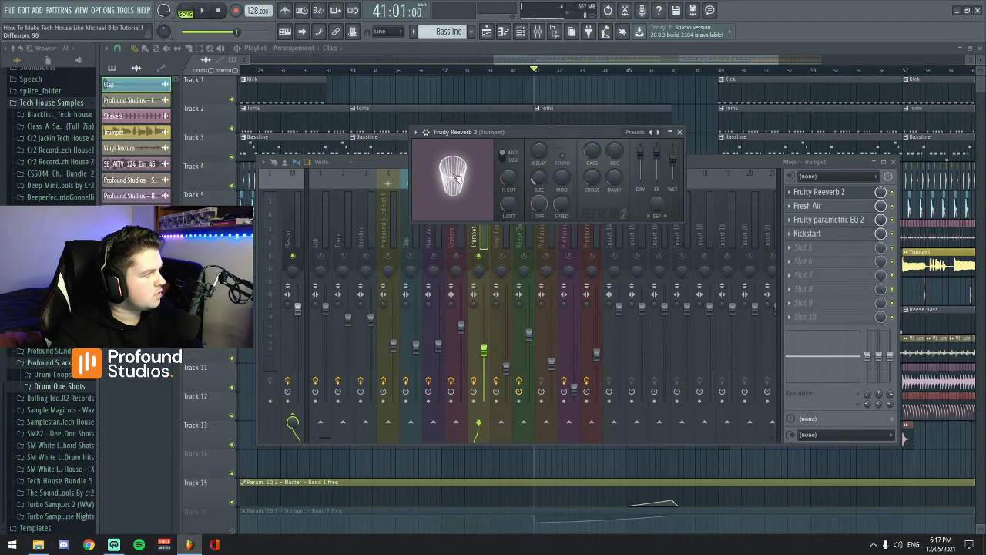
key(space)
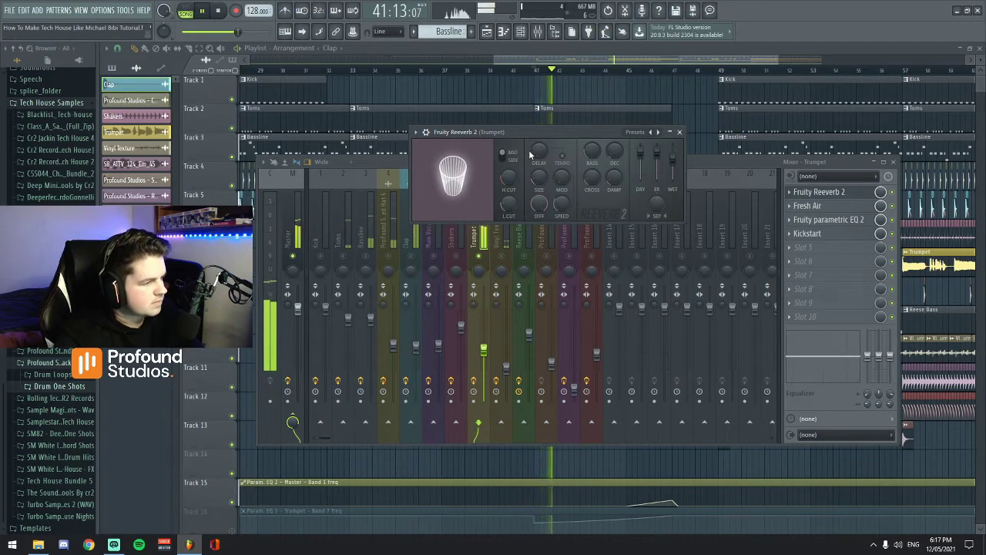
key(space)
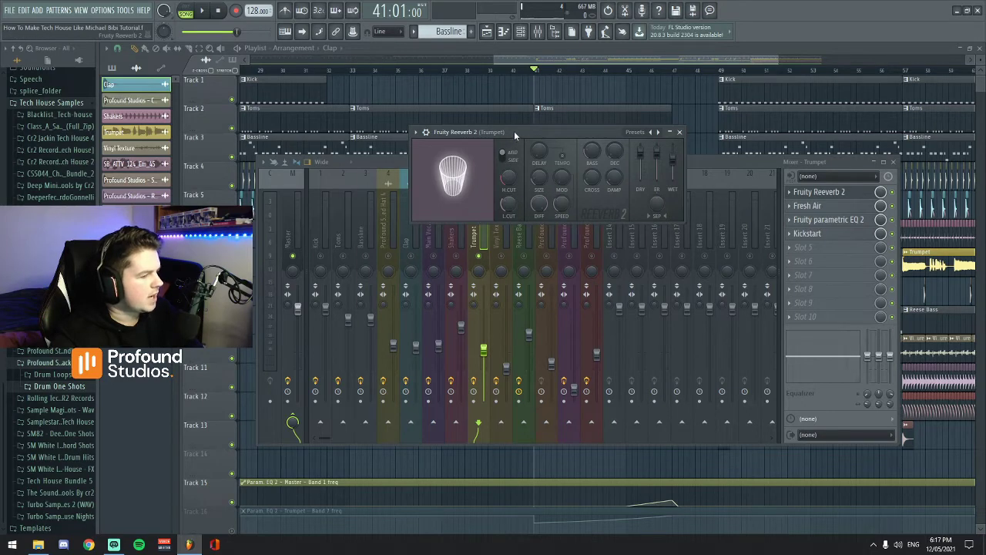
drag(516, 136, 528, 141)
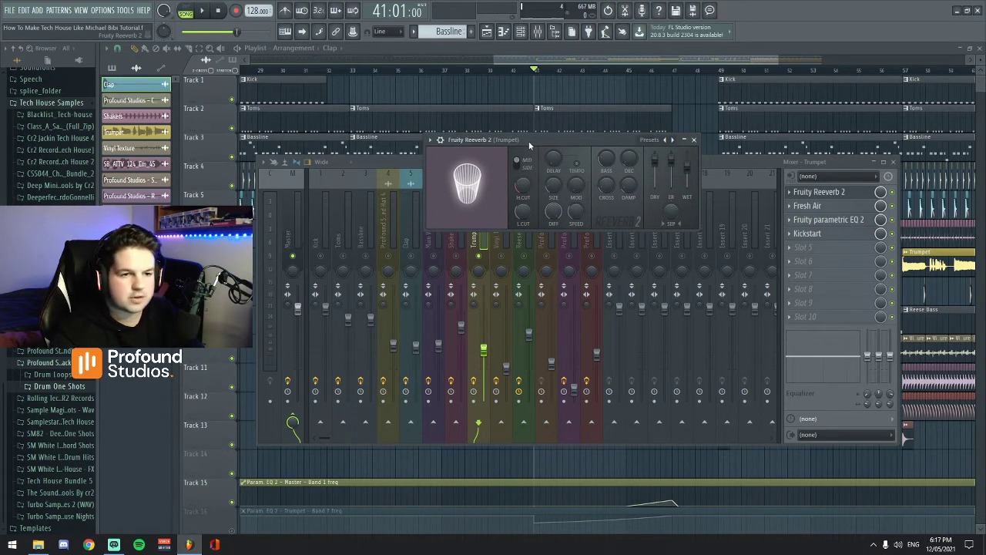
- Close Fruity Reeverb 2, play briefly, and hide the mixer to reveal the playlist
click(694, 140)
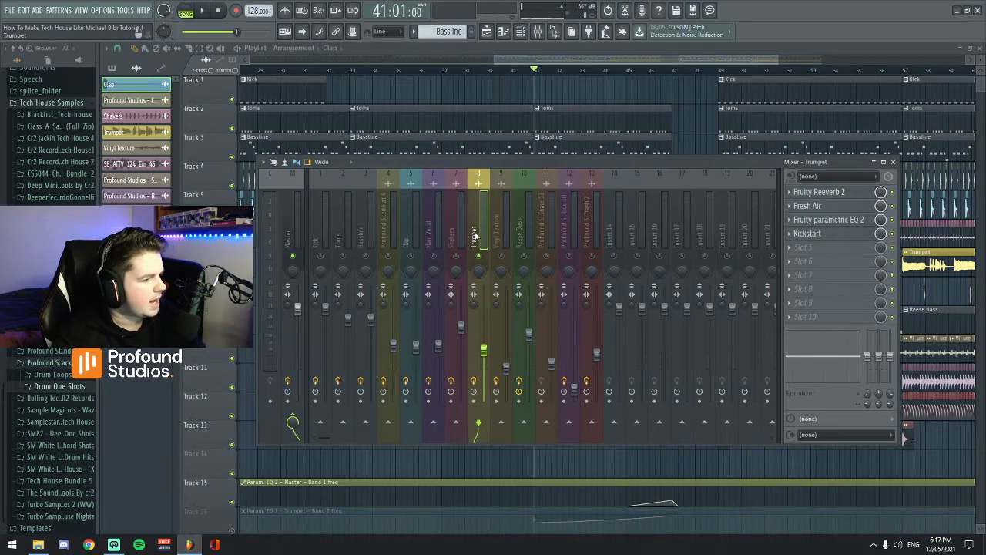
key(space)
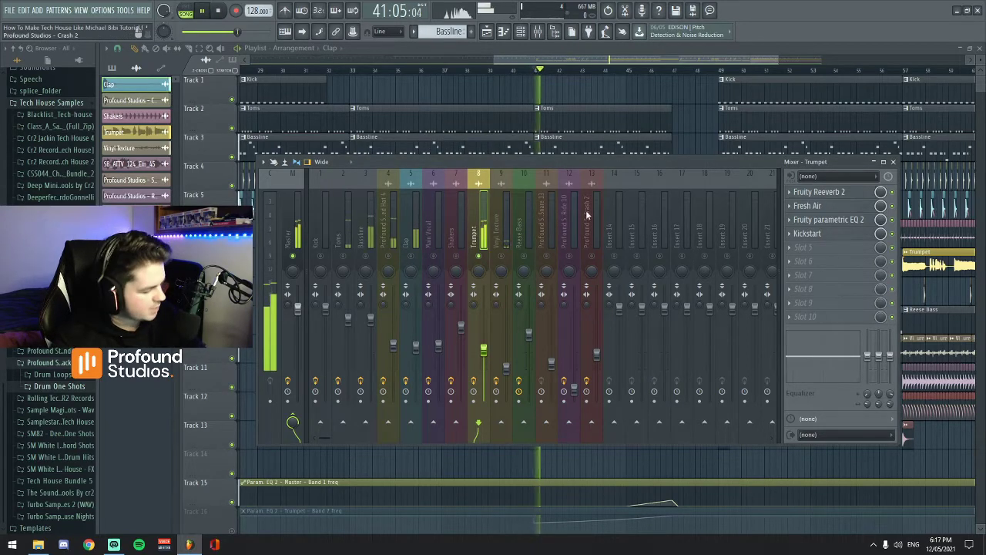
click(614, 62)
key(space)
key(F9)
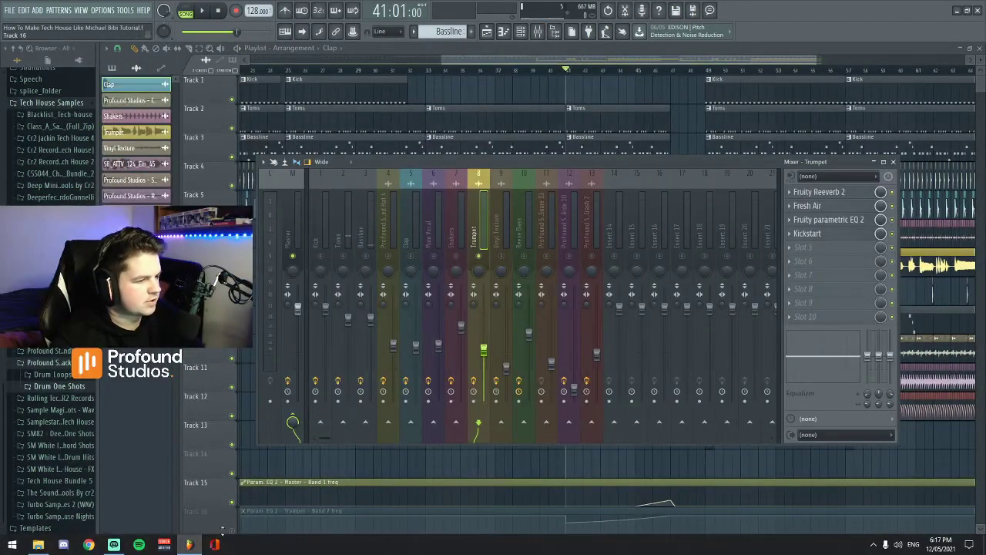
key(F9)
- Play through the arrangement, briefly checking the Trumpet channel in the mixer
key(space)
scroll(599, 414, down, 3)
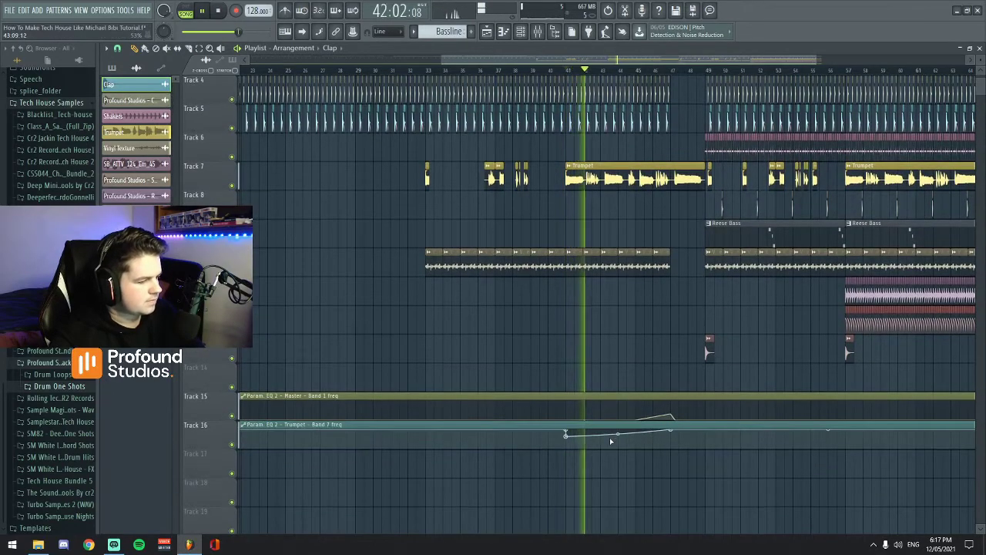
key(space)
scroll(636, 322, up, 3)
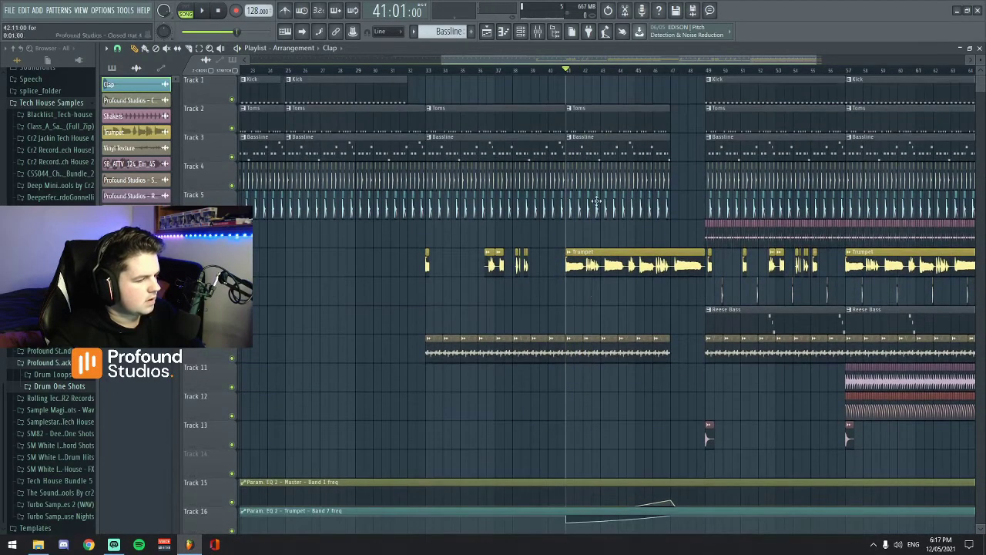
scroll(595, 257, down, 2)
key(F9)
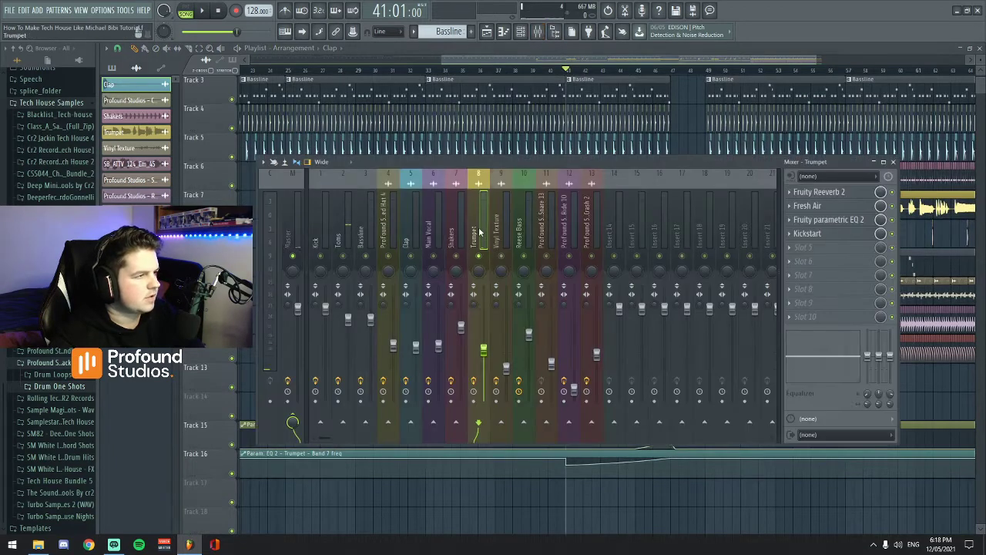
key(space)
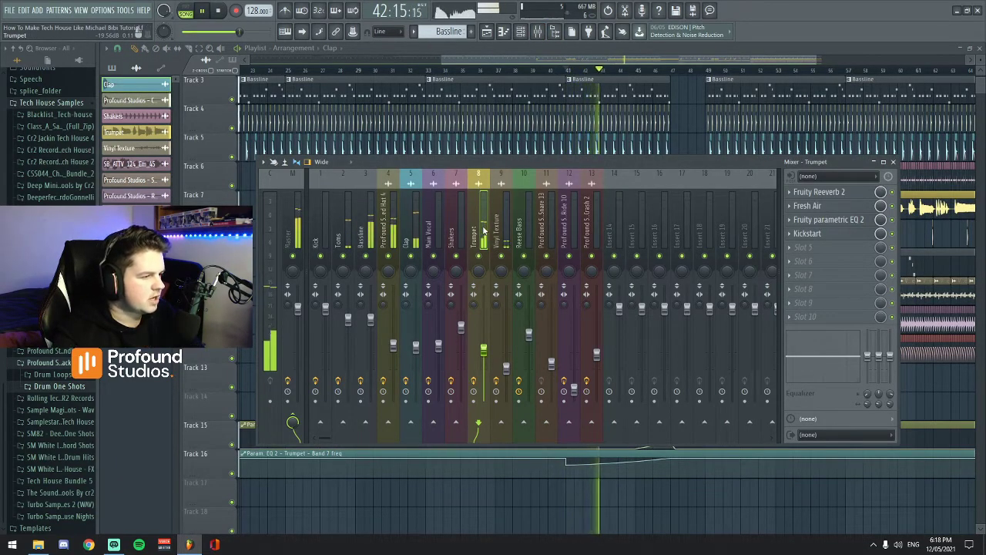
key(F9)
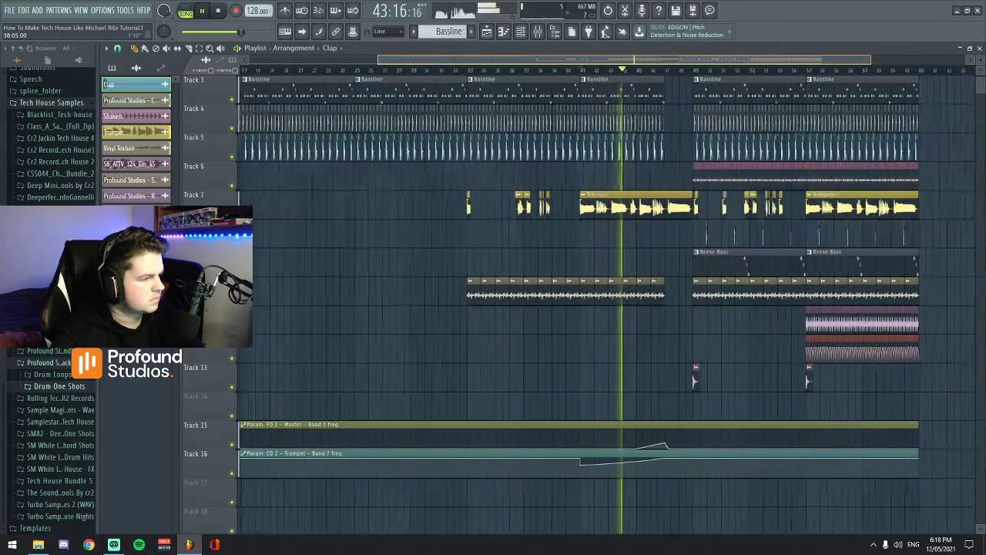
- Zoom the playlist into bars 50–56 during playback, then stop at bar 41
scroll(626, 251, up, 2)
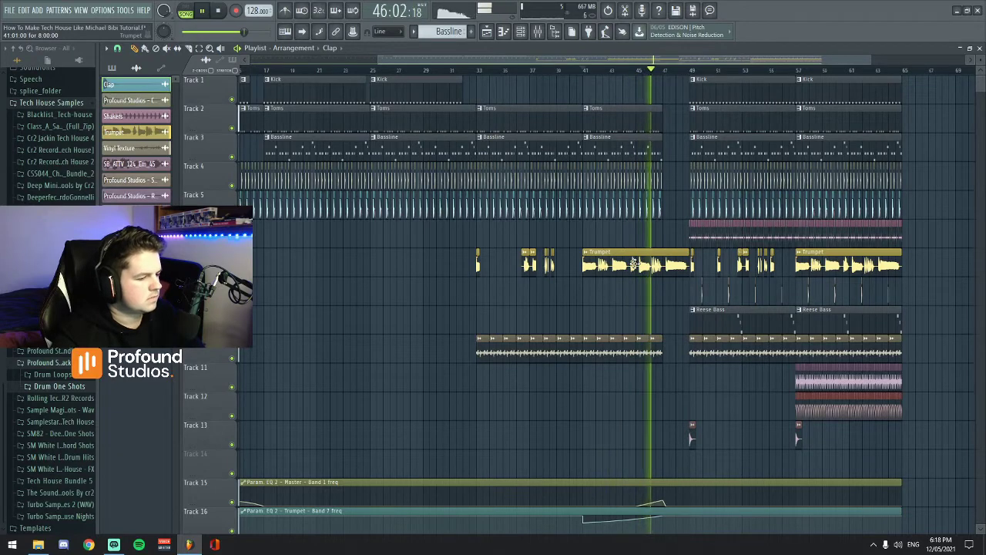
scroll(648, 333, down, 2)
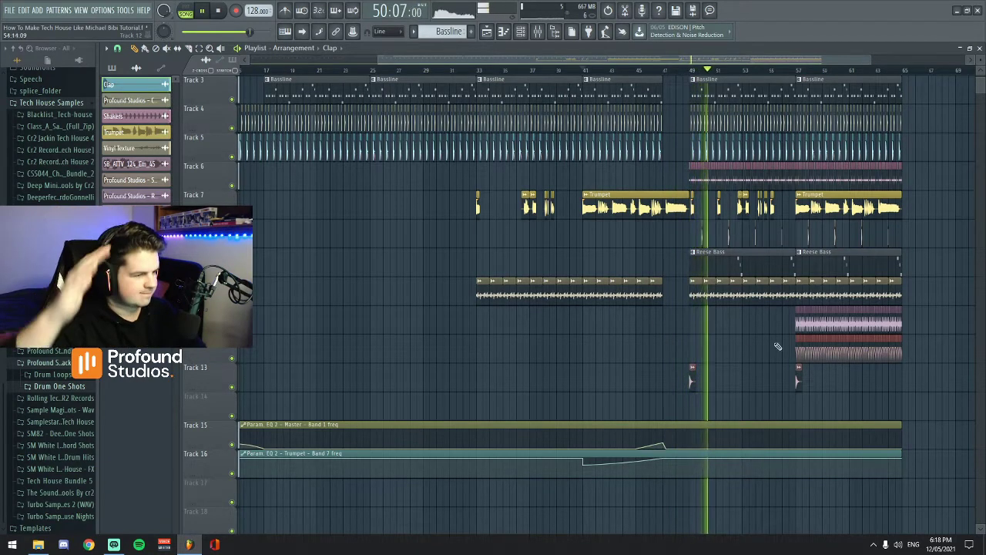
scroll(797, 362, up, 2)
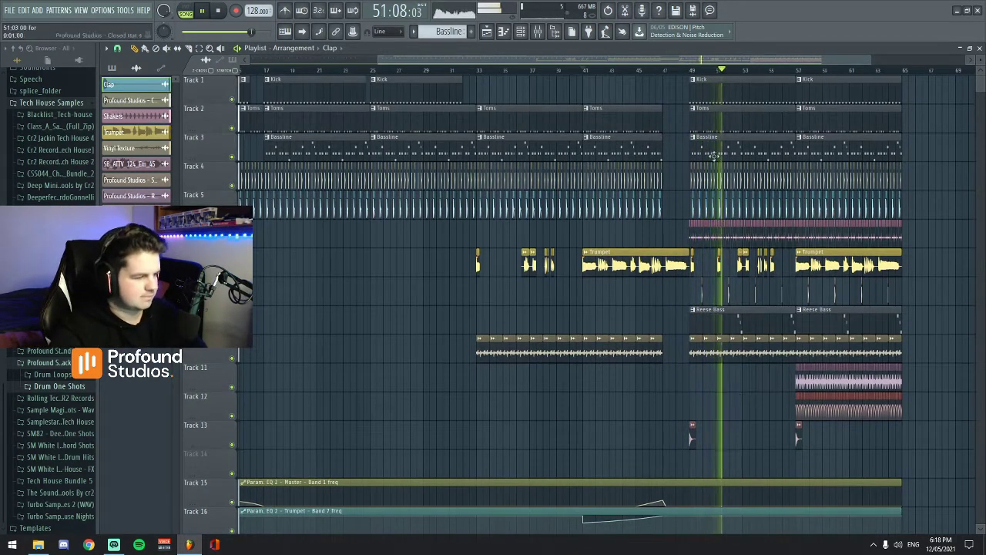
scroll(697, 92, up, 4)
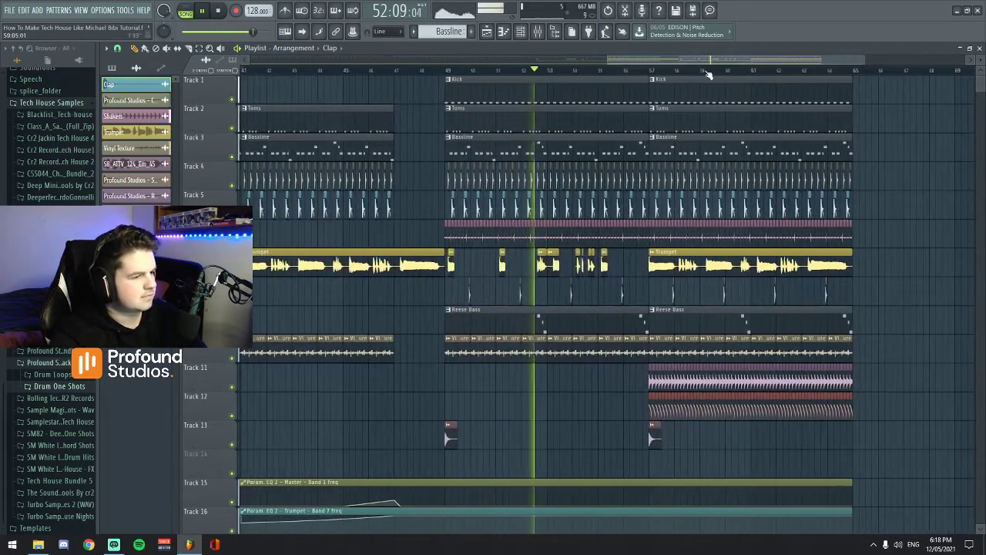
key(space)
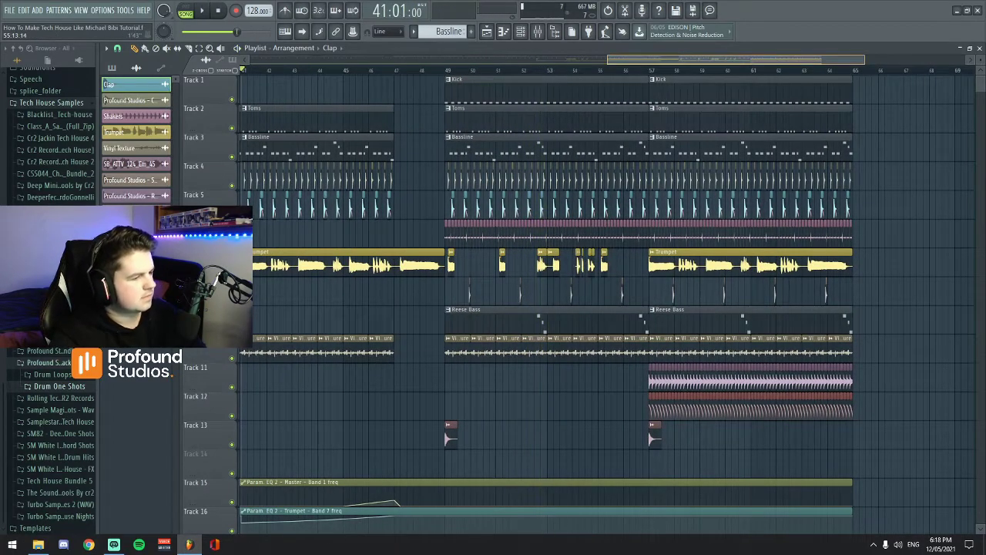
scroll(598, 308, up, 5)
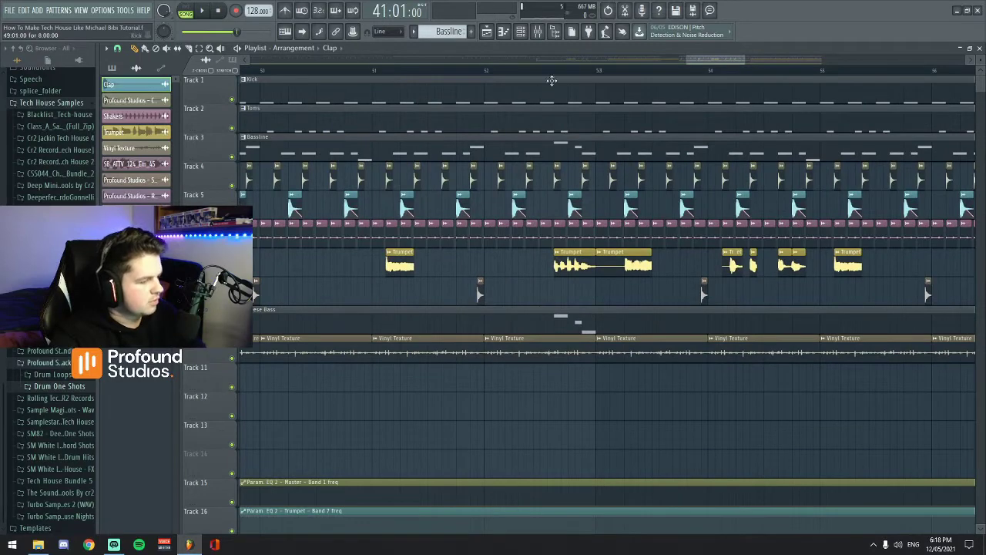
- Briefly open the mixer, then play the section around bar 52
scroll(630, 112, down, 4)
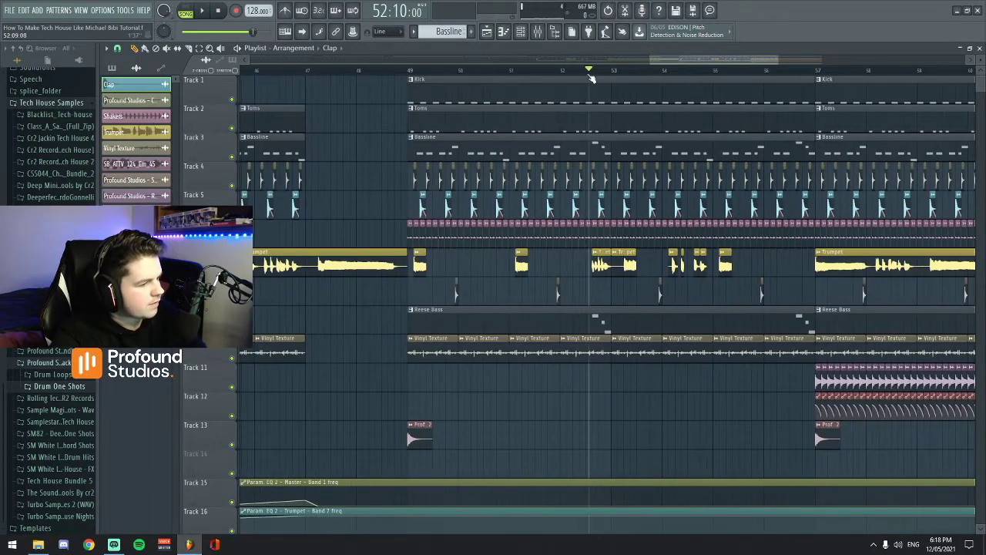
click(538, 31)
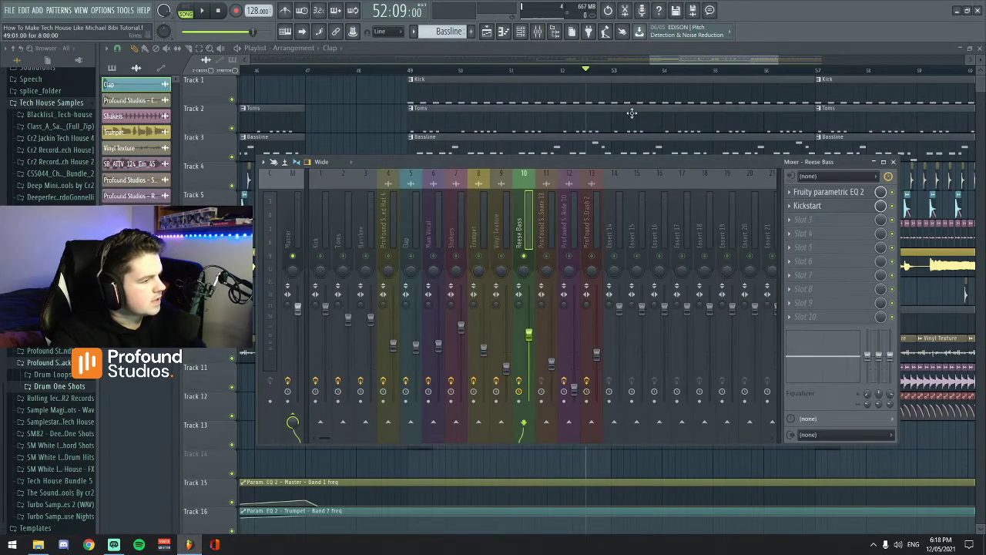
key(space)
key(space)
key(F9)
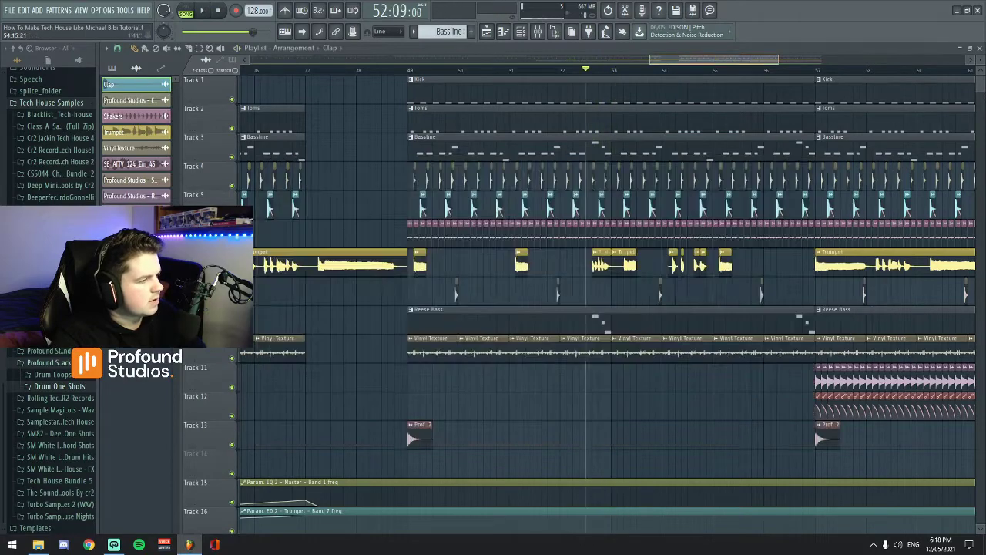
scroll(676, 75, up, 4)
scroll(610, 199, up, 1)
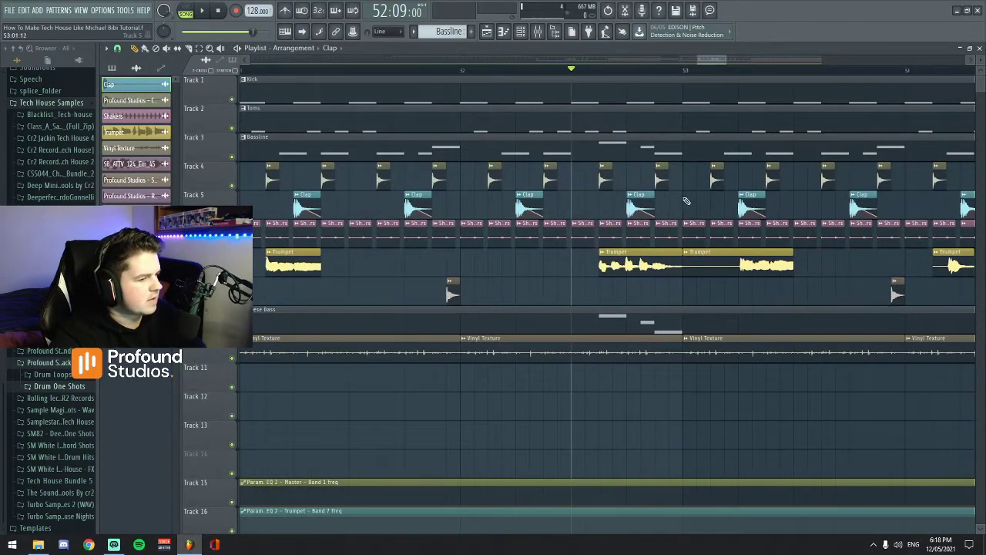
key(space)
key(space)
scroll(628, 92, down, 4)
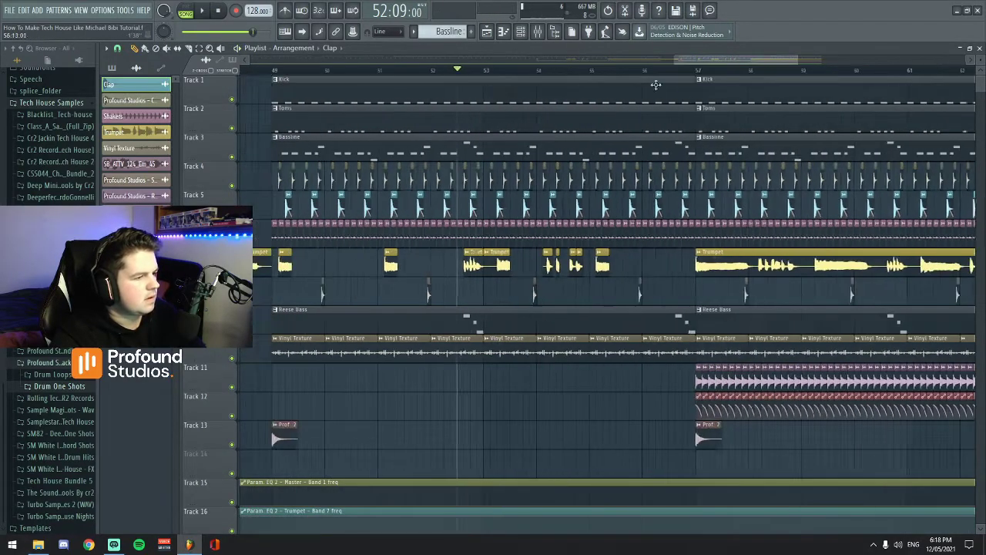
- Audition the Reese Bass insert with its Fruity parametric EQ 2 and Kickstart chain
click(538, 30)
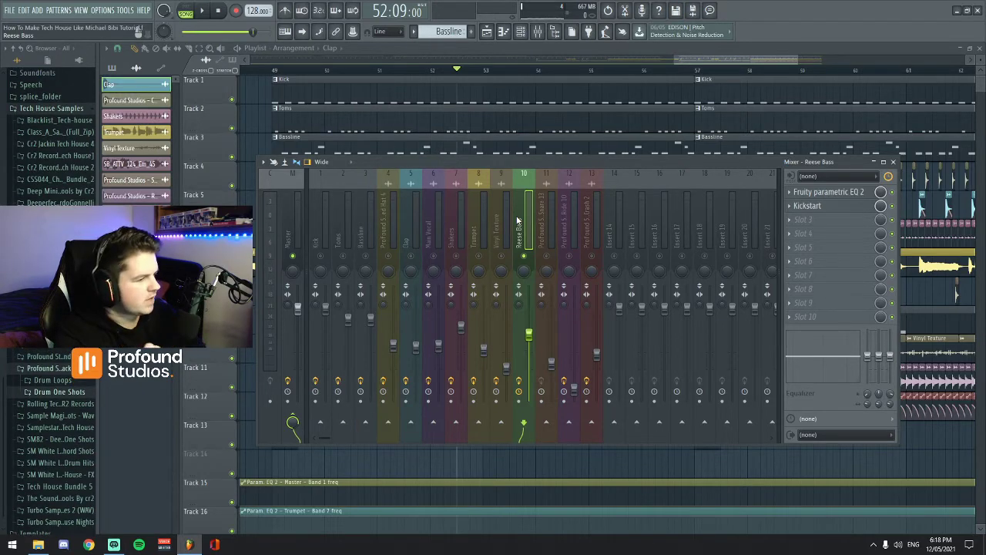
key(space)
key(space)
key(space)
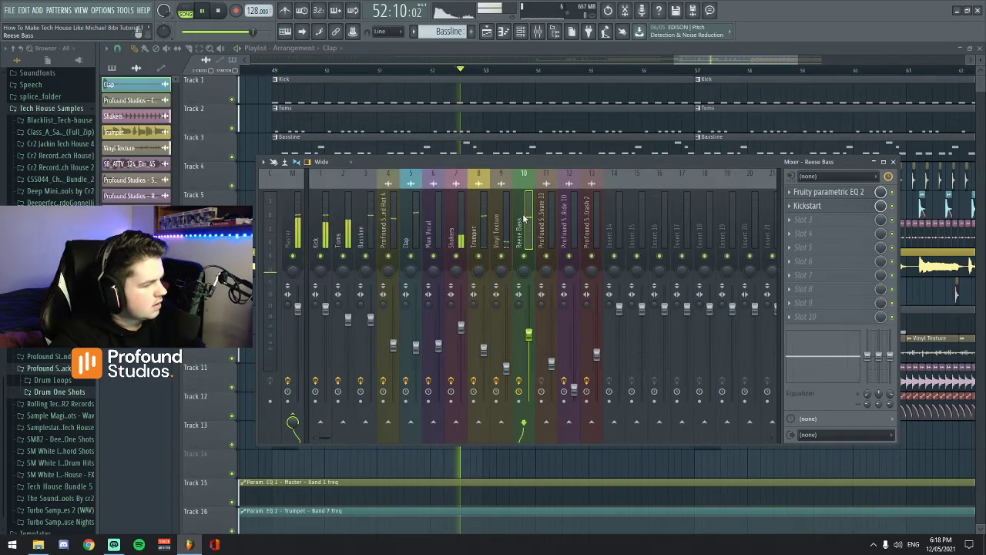
- Replay the drop from bar 52 several times, ending with the mixer on Reese Bass
key(space)
key(F9)
scroll(733, 68, down, 2)
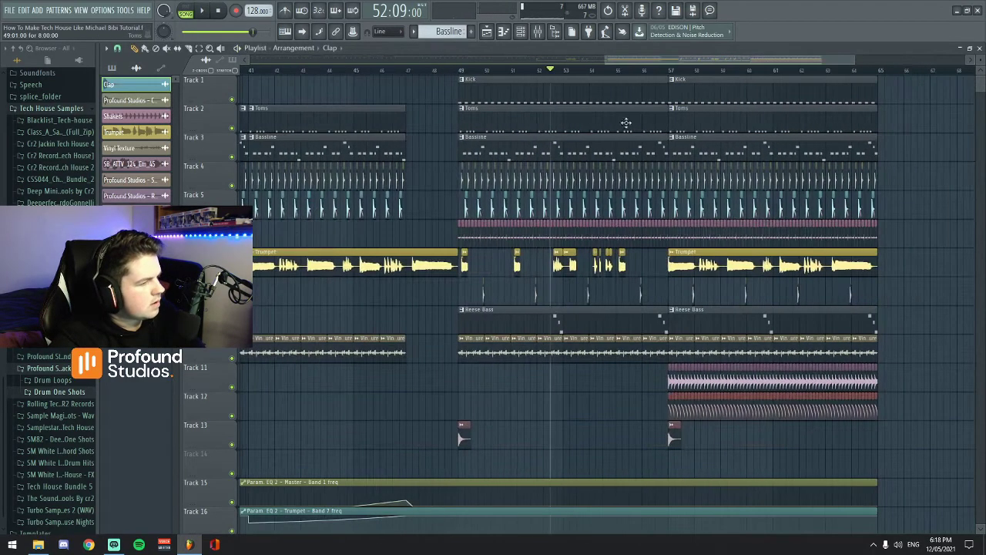
key(space)
key(F9)
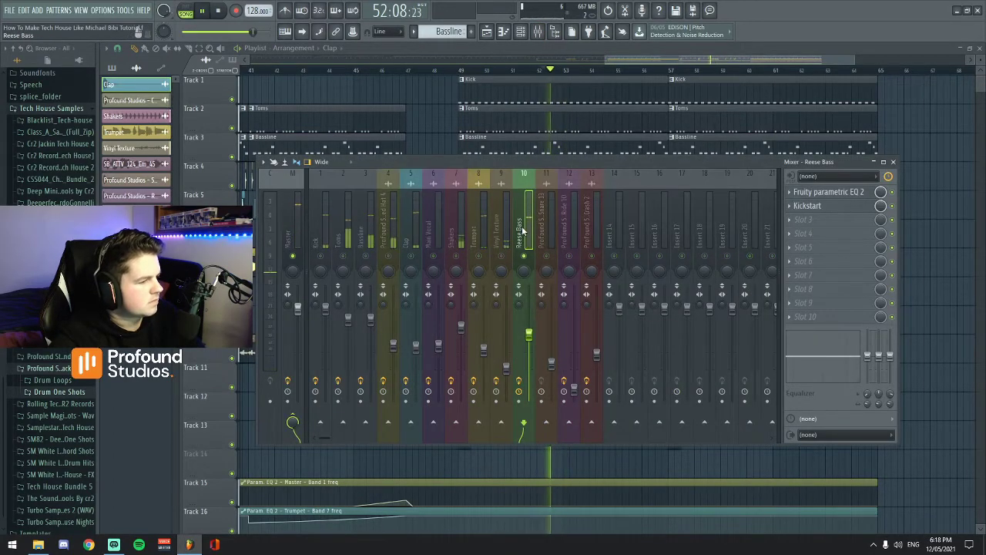
key(space)
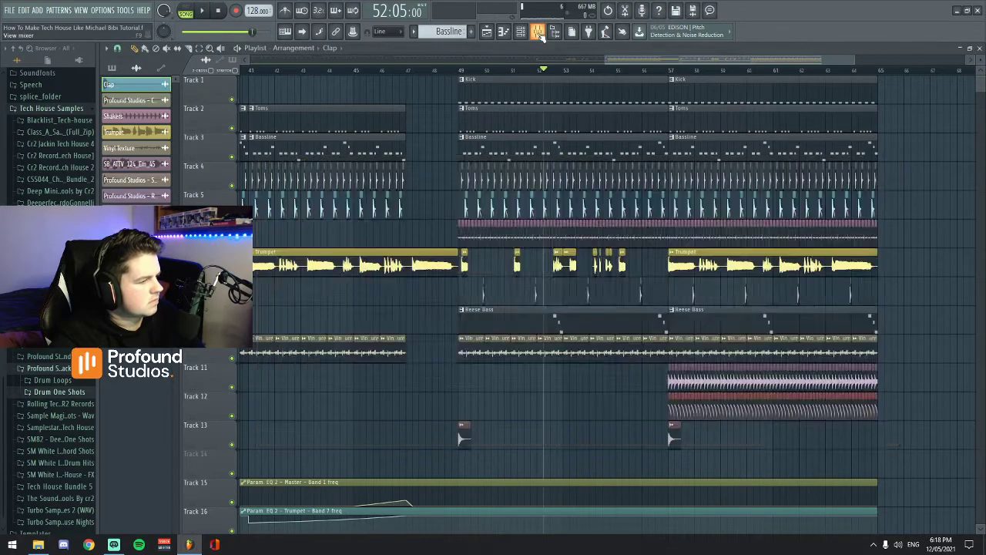
key(space)
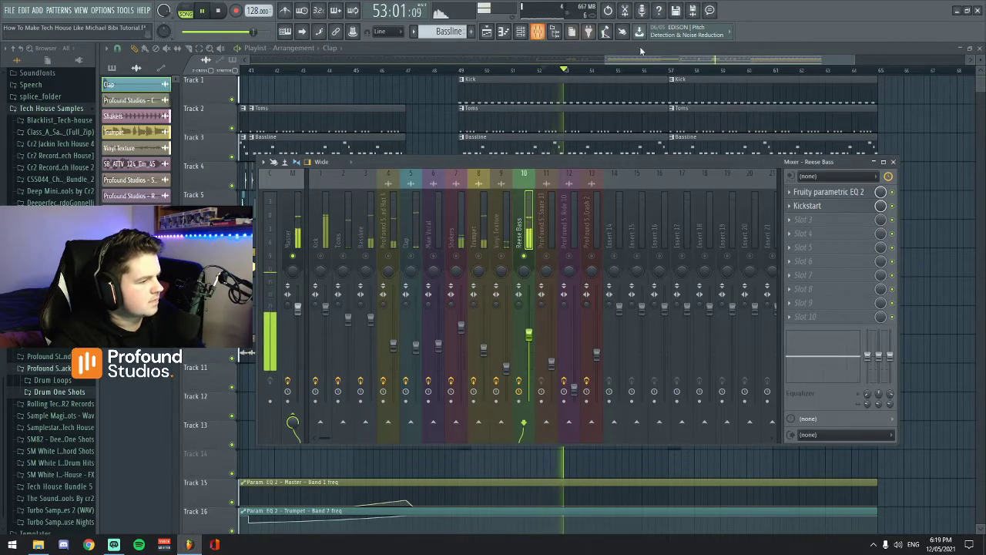
key(space)
key(F9)
click(539, 34)
key(space)
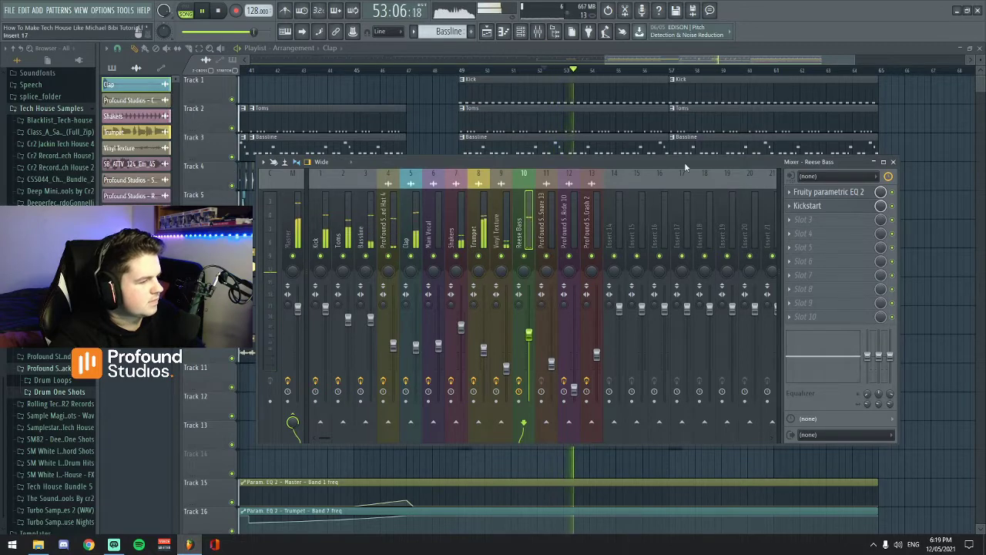
key(space)
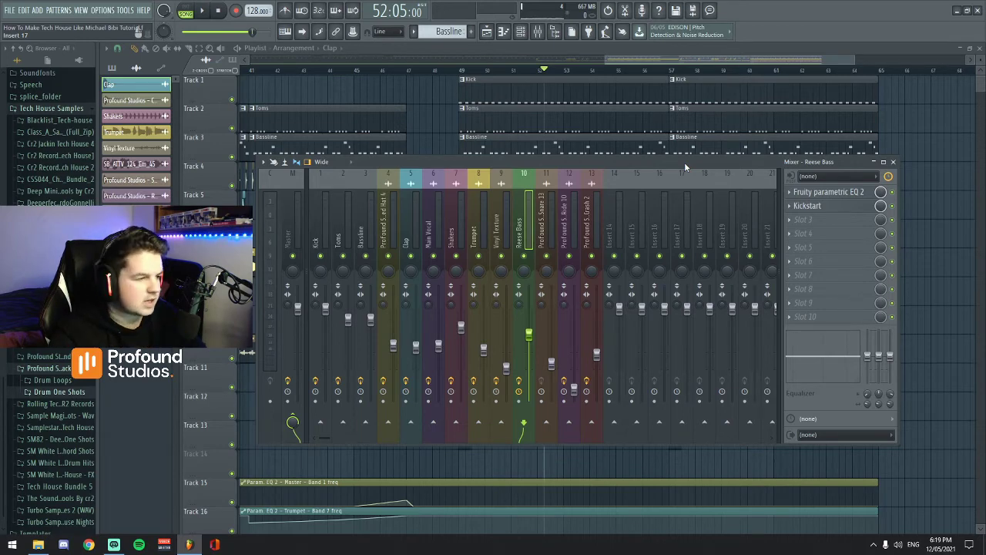
- Reselect Reese Bass, lower the mixer, play from bar 52, and view the playlist around bars 44–65
click(728, 223)
click(522, 230)
drag(694, 165, 691, 196)
key(space)
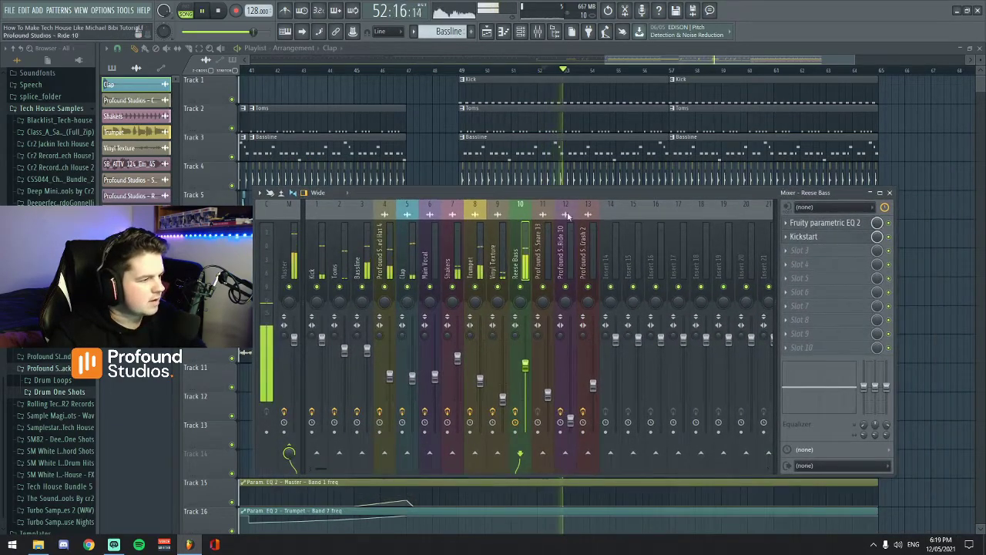
click(663, 61)
scroll(664, 61, down, 2)
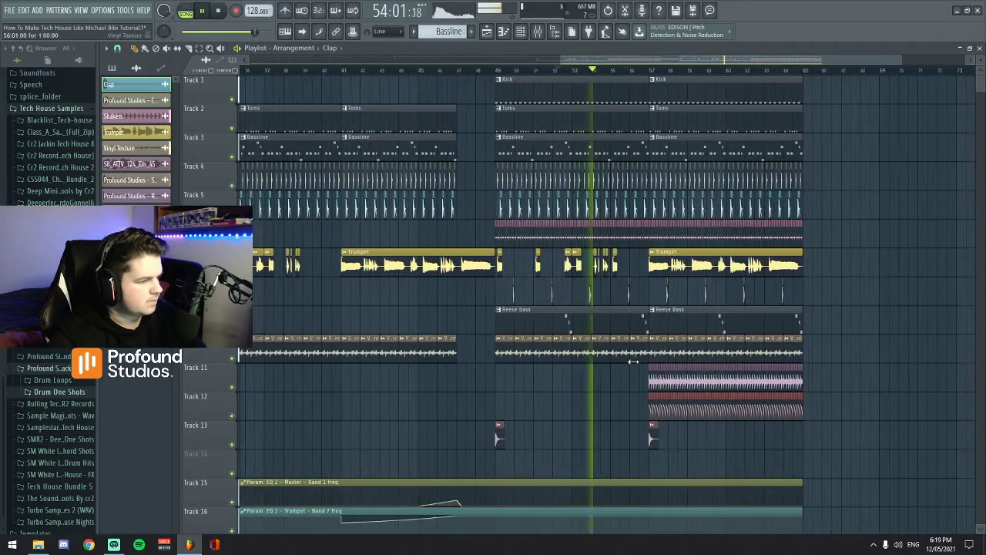
scroll(567, 59, up, 2)
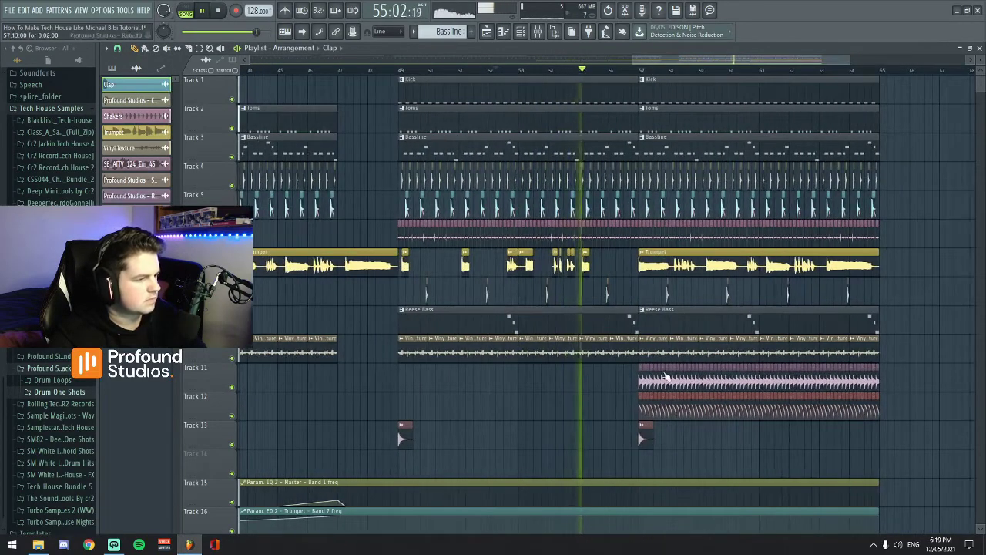
click(554, 31)
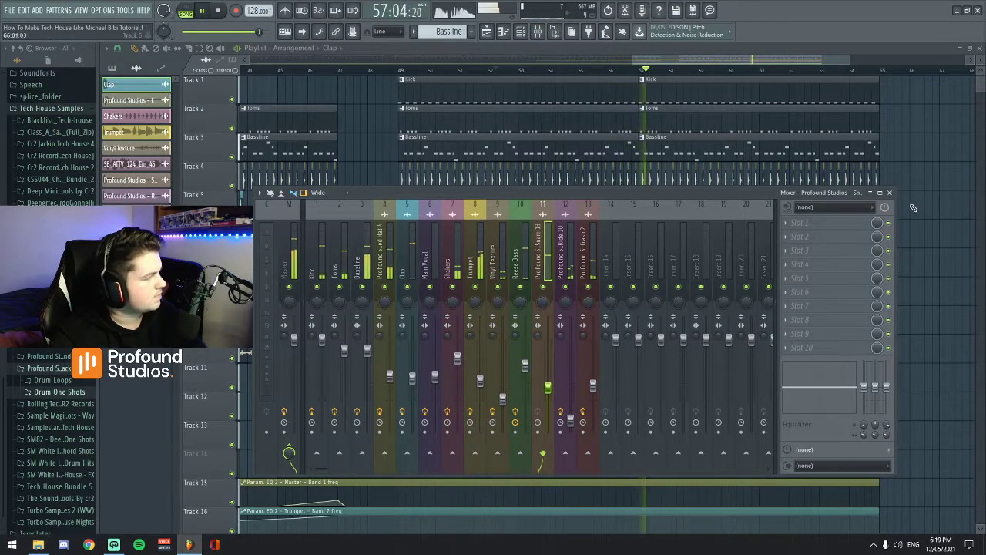
click(890, 193)
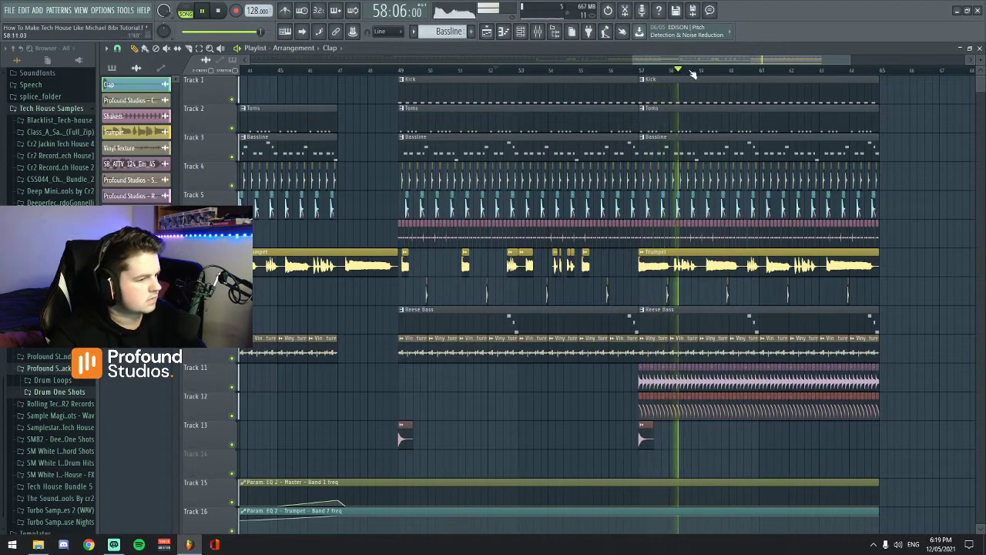
- Stop playback, zoom the playlist, and select the Crash 2 insert in the mixer
key(space)
scroll(723, 77, up, 6)
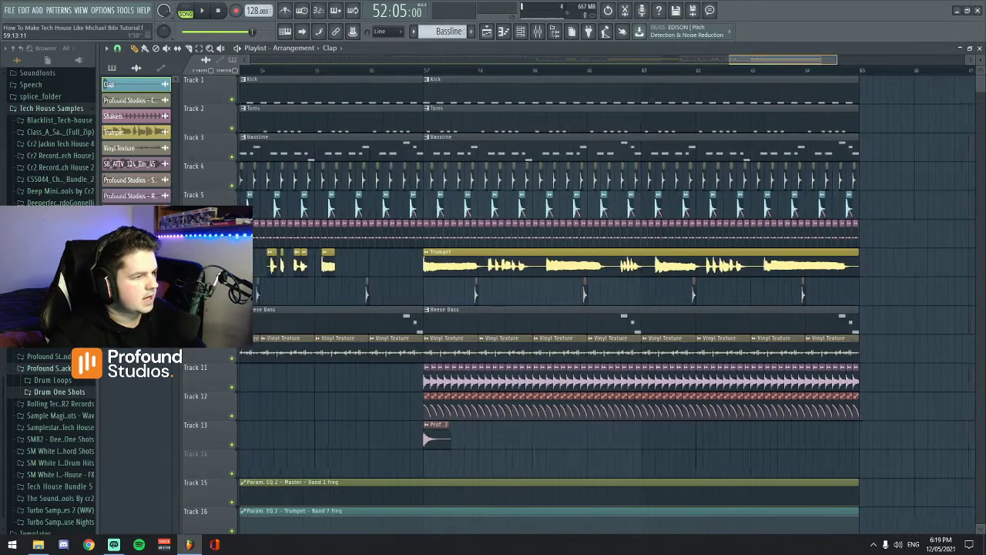
scroll(733, 61, down, 3)
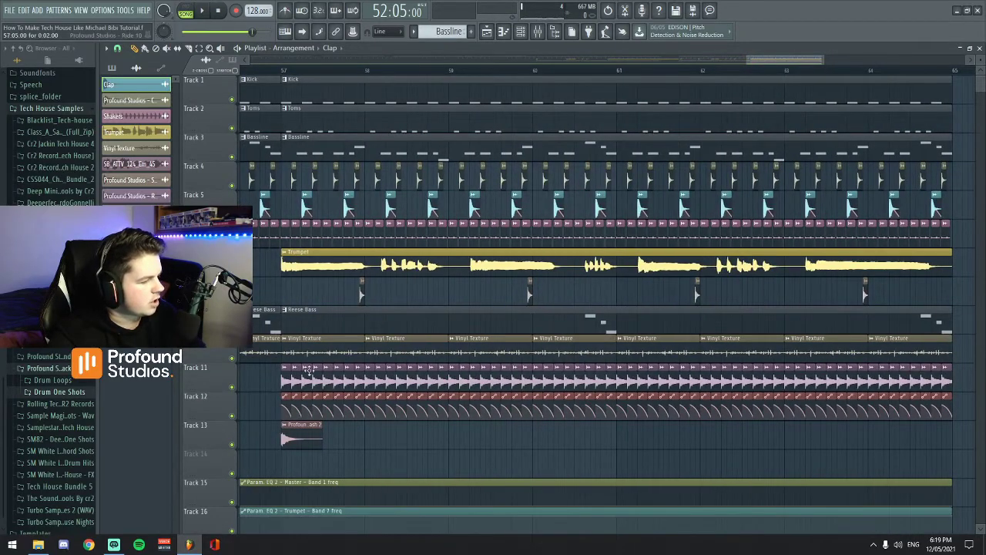
scroll(768, 67, up, 8)
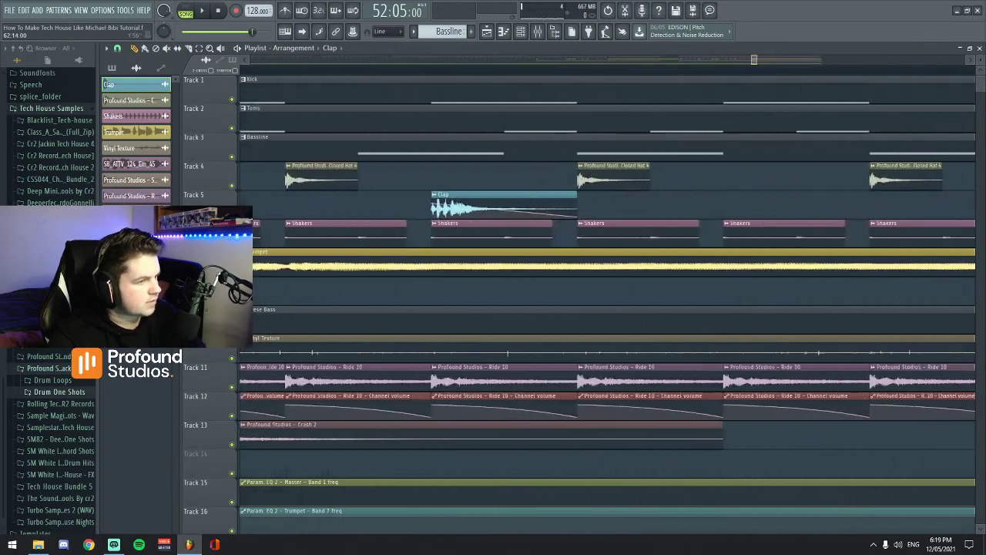
click(540, 34)
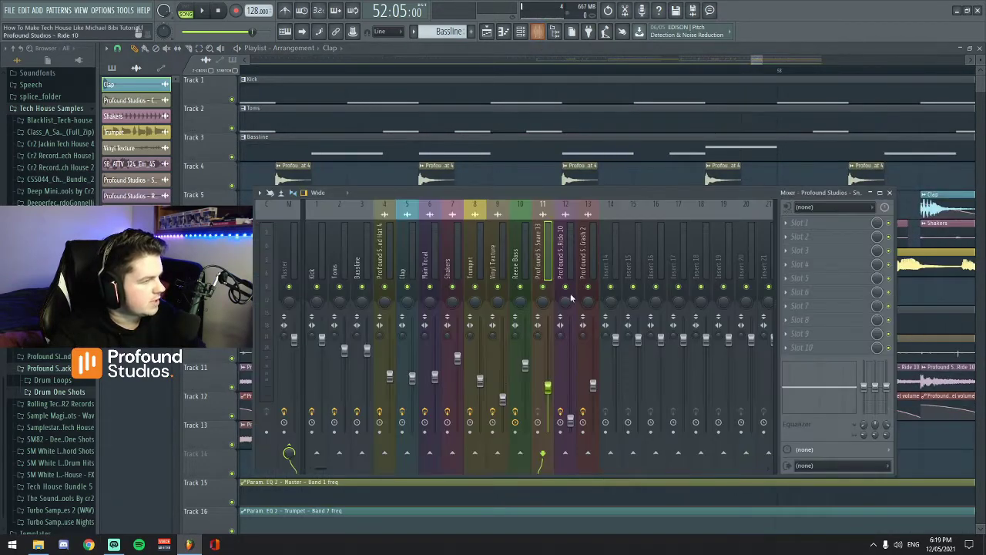
click(589, 259)
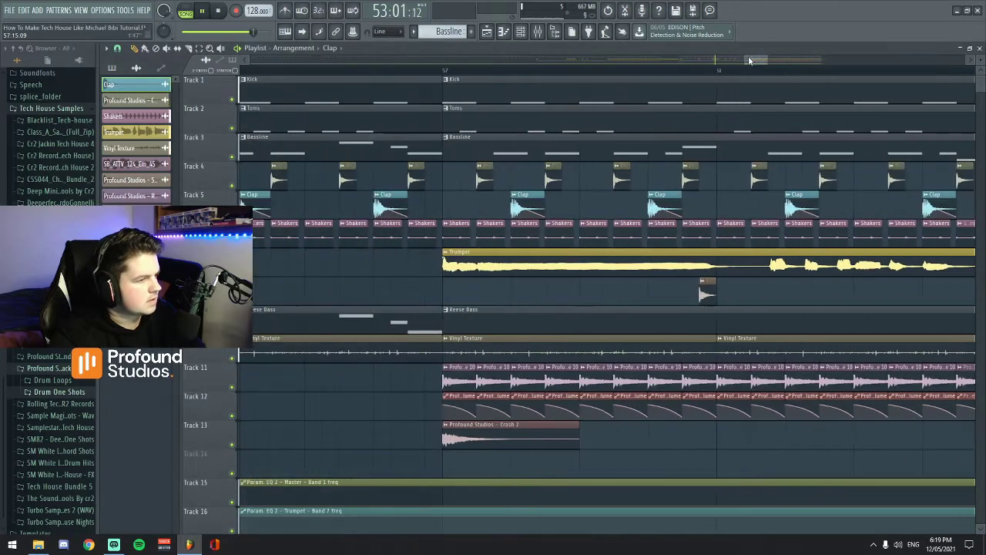
key(space)
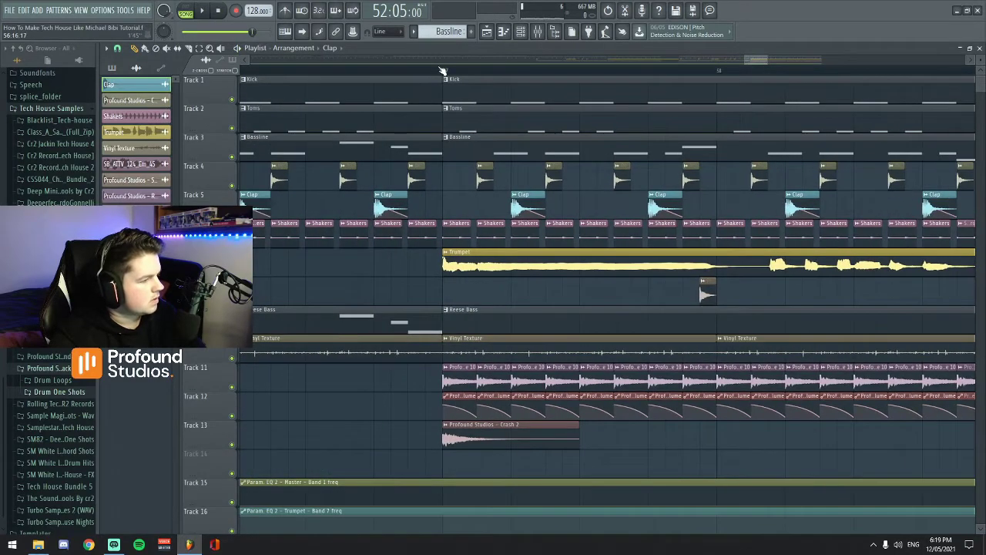
- Play from bar 57 while checking the Ride 10 and Crash 2 inserts
click(444, 71)
key(space)
click(447, 70)
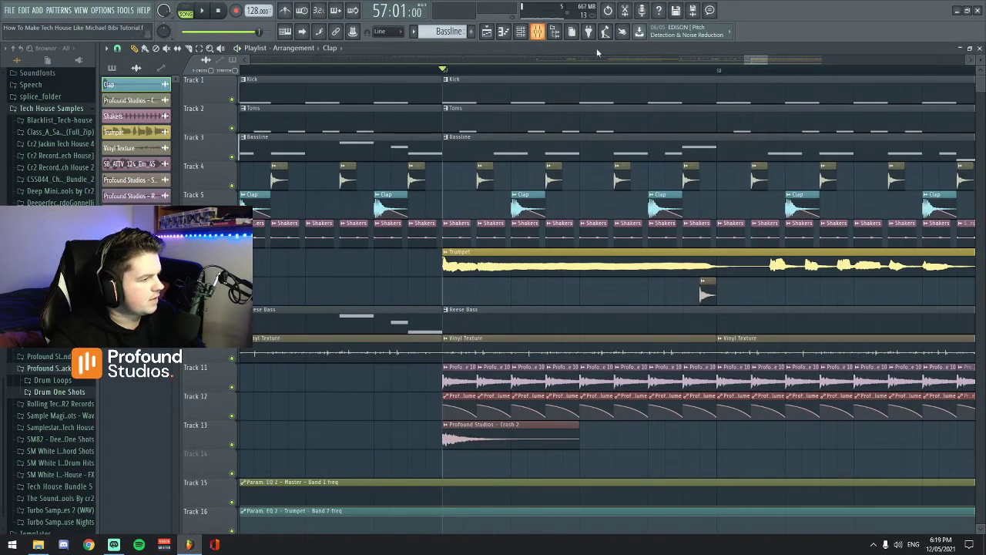
key(space)
click(537, 31)
click(568, 297)
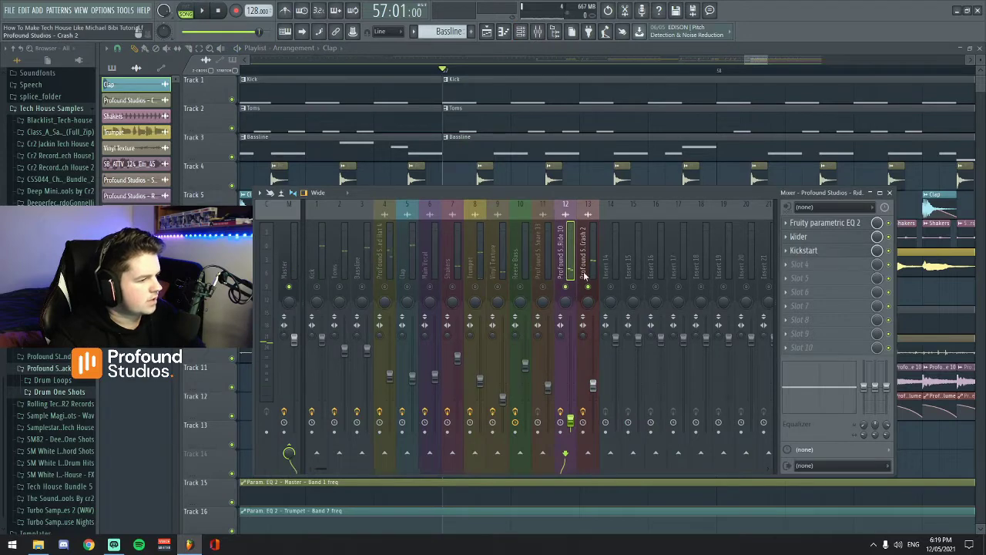
click(584, 275)
key(space)
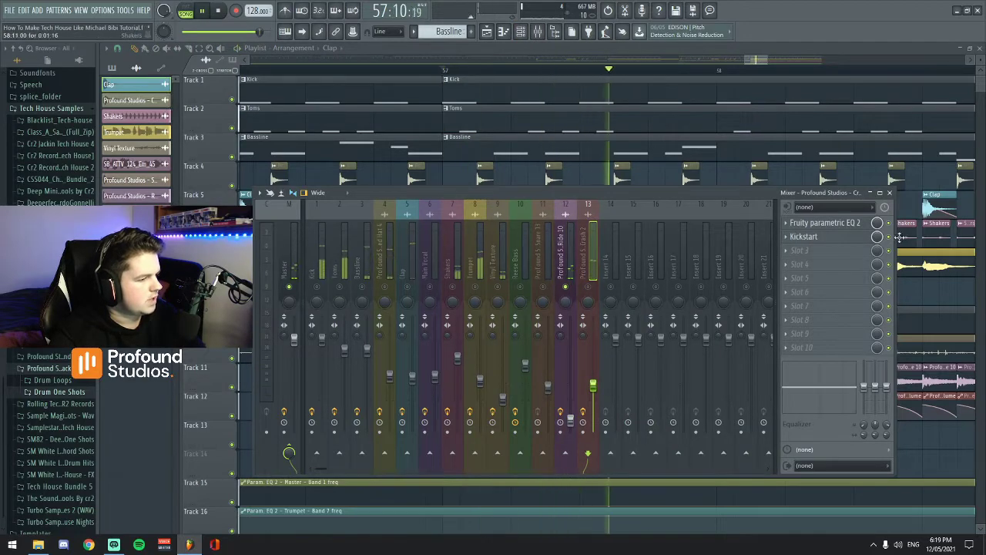
- Zoom the arrangement out and compare Track 12's ride automation muted and unmuted
click(890, 193)
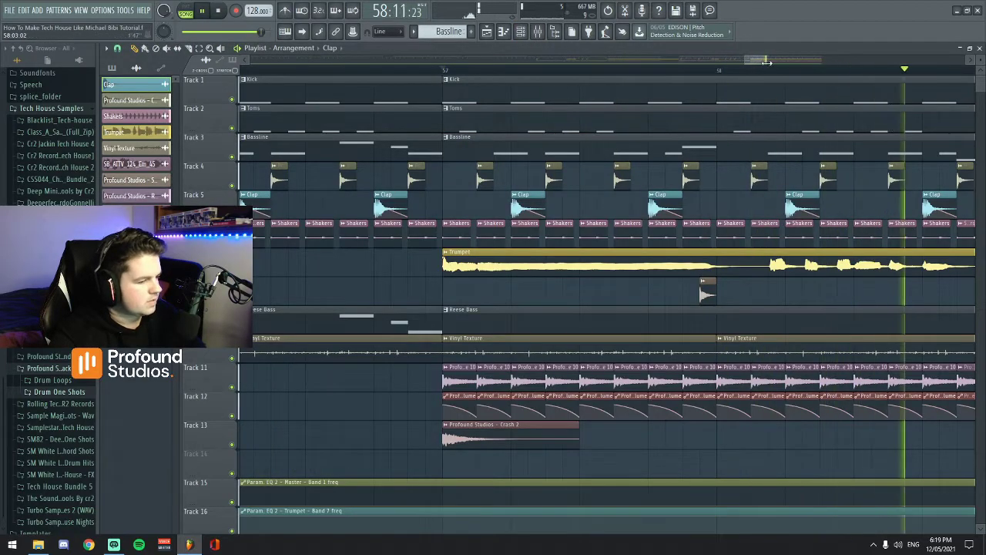
drag(765, 61, 780, 61)
click(233, 417)
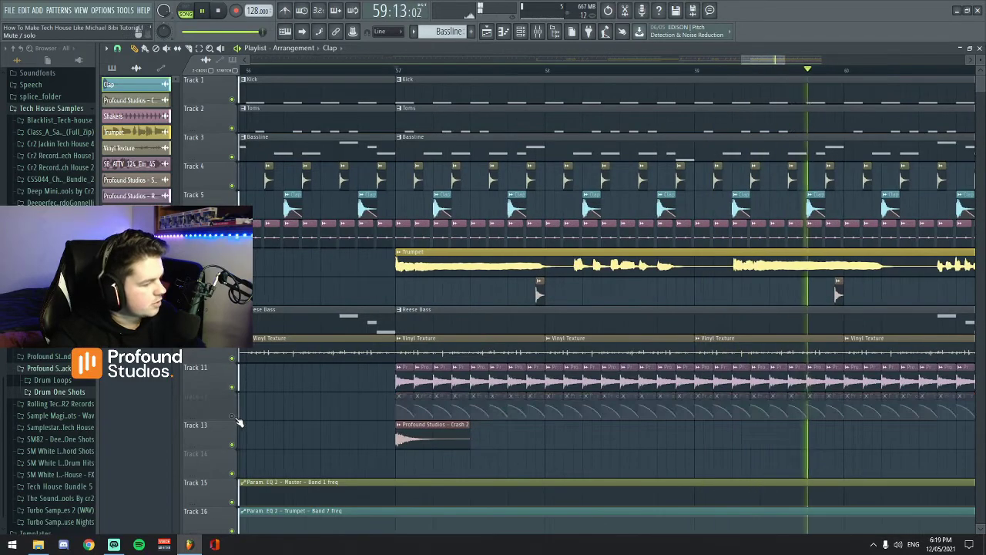
scroll(753, 73, up, 3)
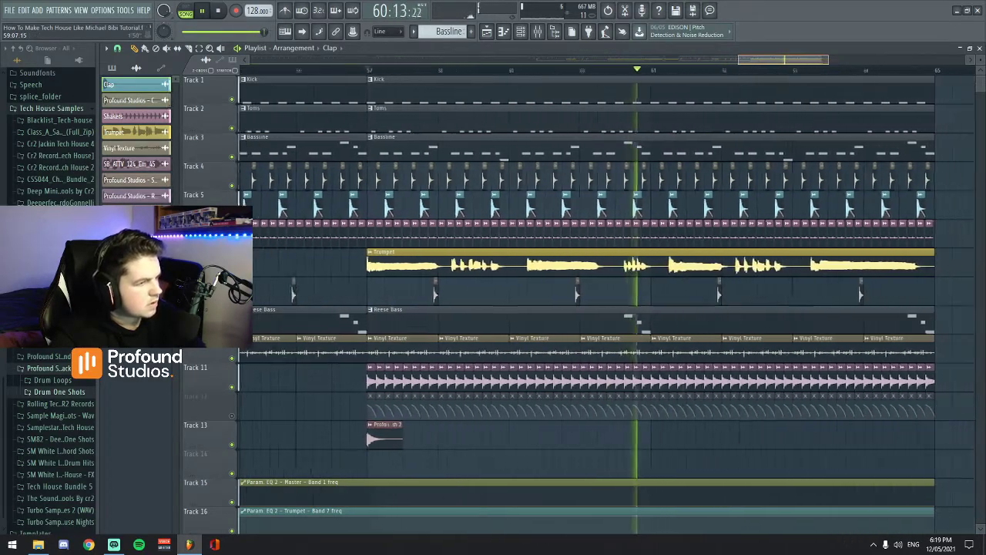
scroll(758, 59, up, 2)
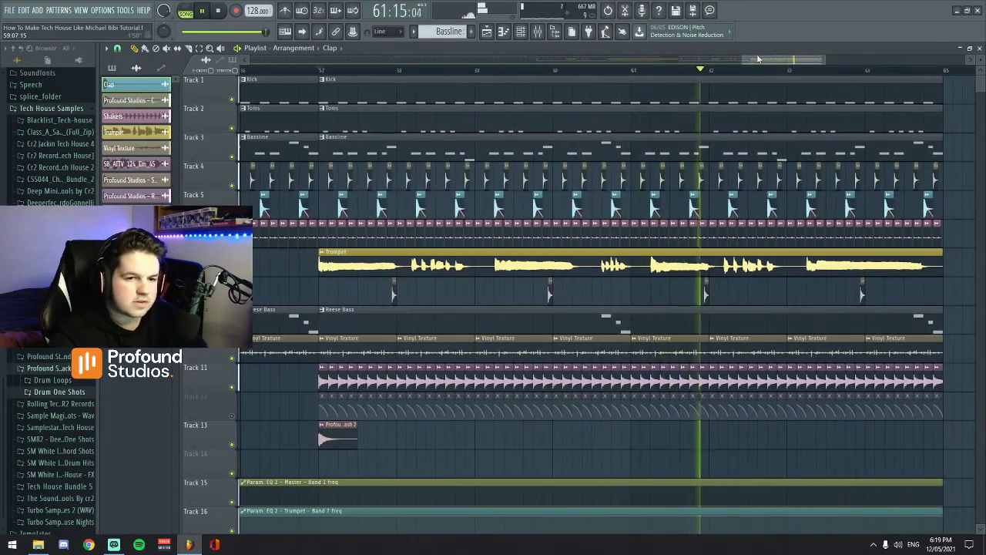
click(233, 416)
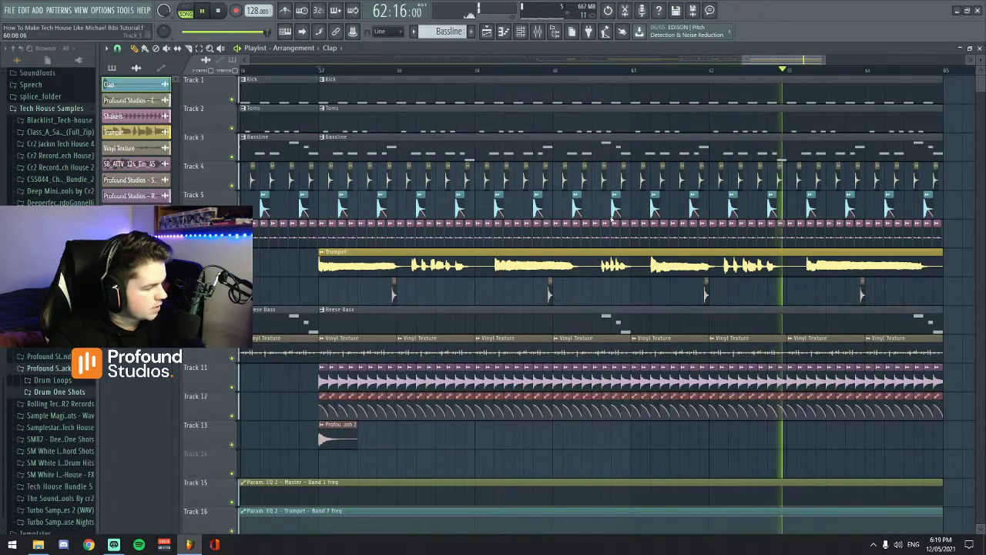
click(538, 32)
- Open the Wider plugin on the Ride 10 insert and move its window up and to the right
click(572, 258)
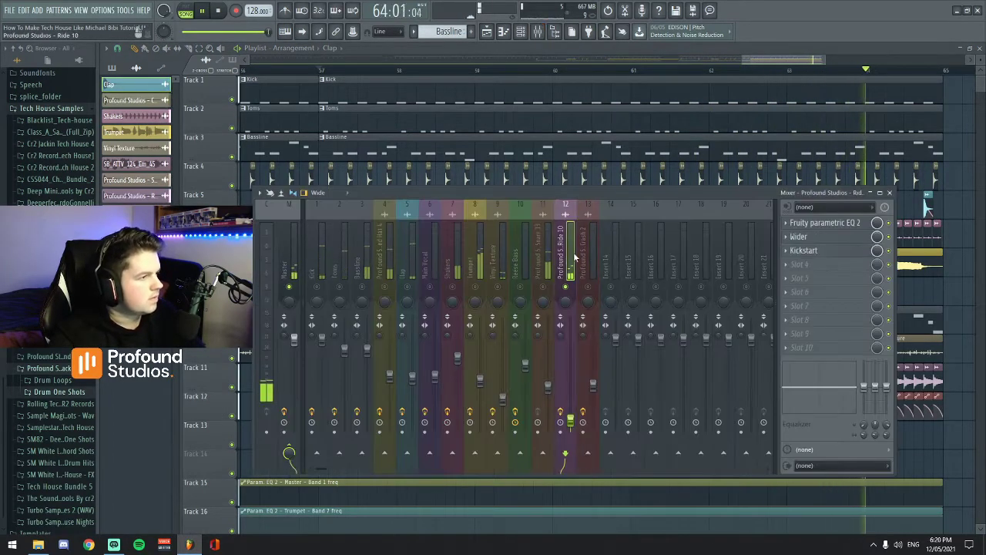
click(798, 237)
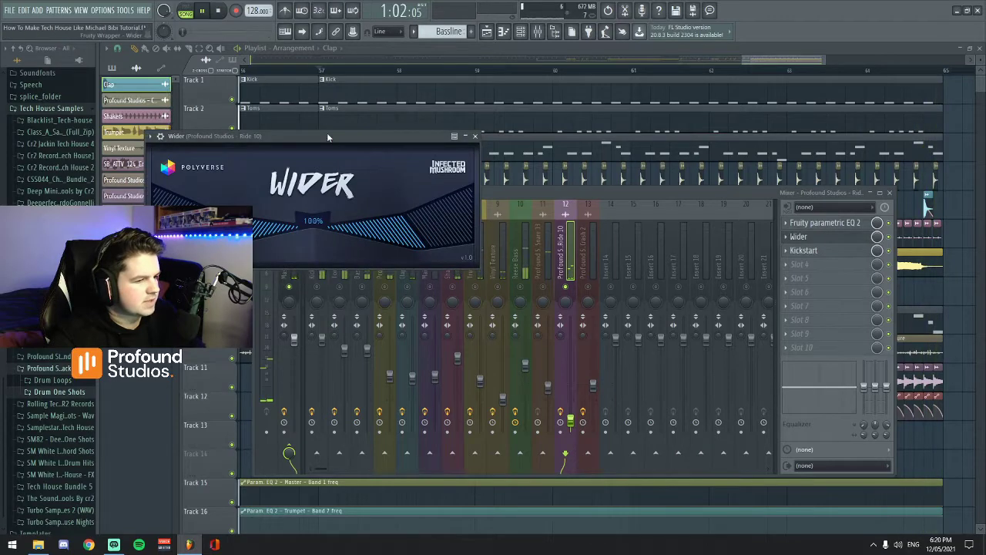
drag(327, 136, 545, 132)
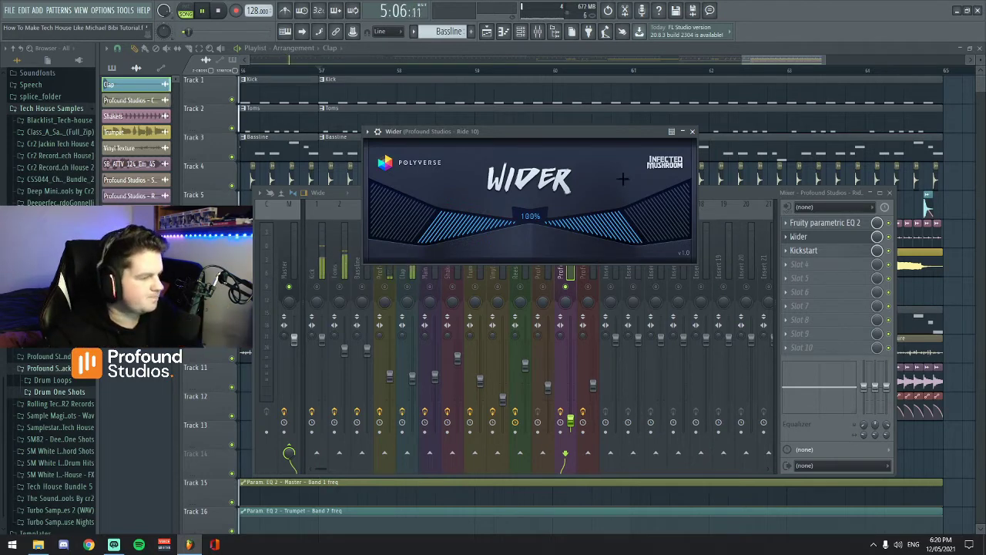
drag(602, 129, 648, 79)
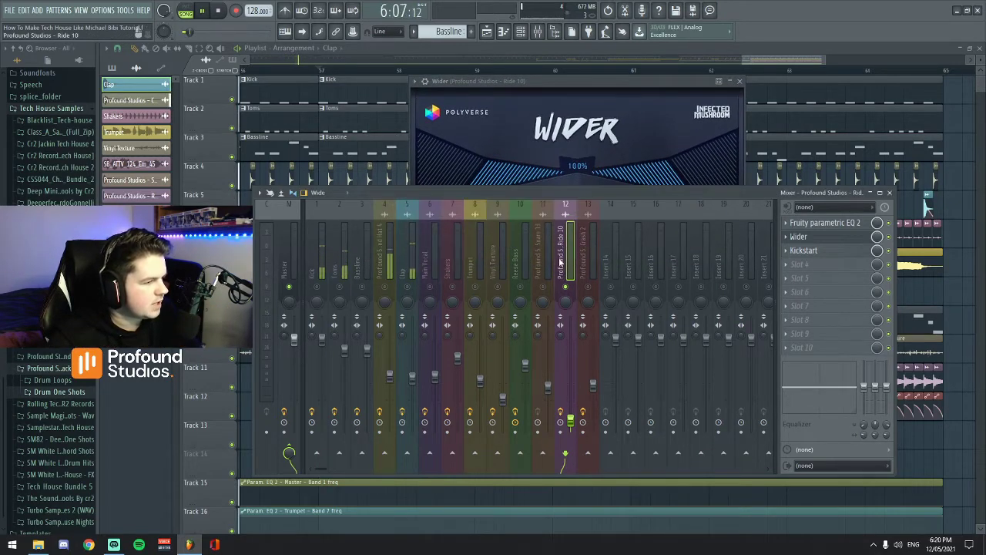
drag(585, 101, 643, 67)
click(567, 259)
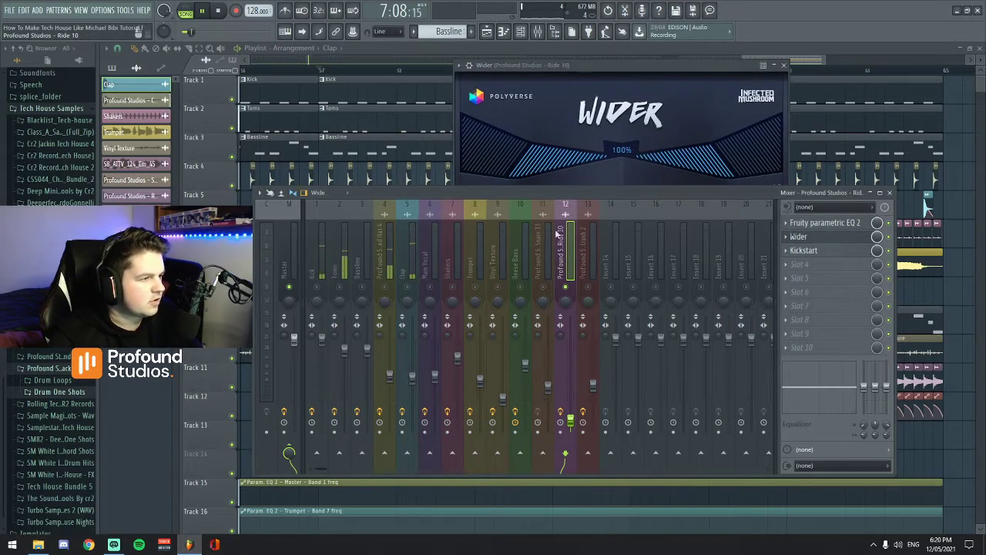
- Set the ride's Wider width to about 108%, close the plugin, and stop playback at bar 57
drag(622, 149, 649, 229)
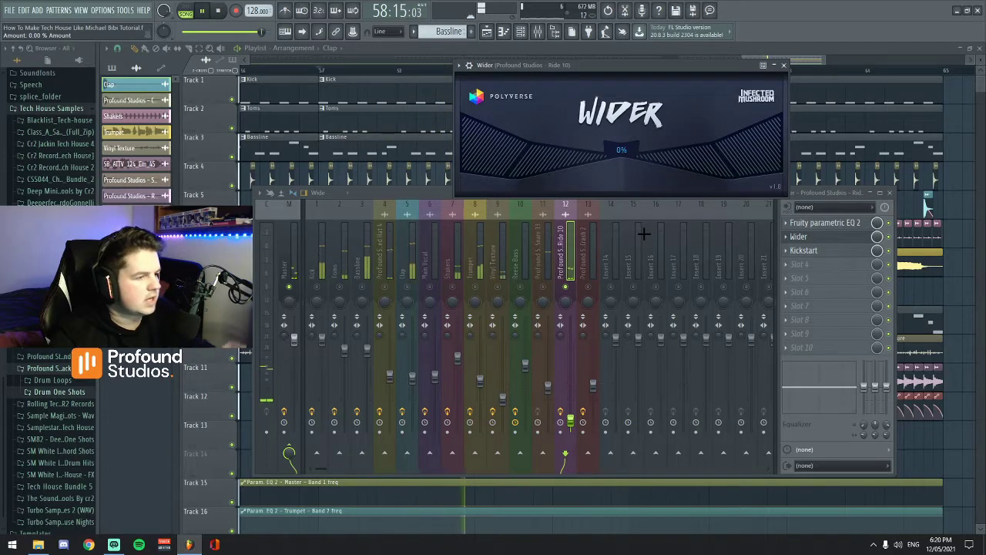
drag(643, 233, 736, 158)
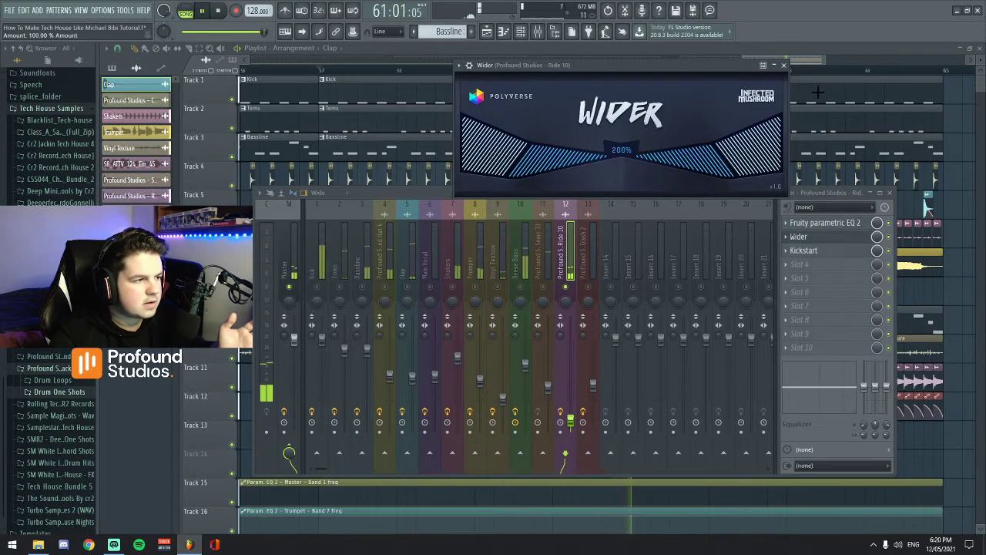
drag(763, 154, 724, 197)
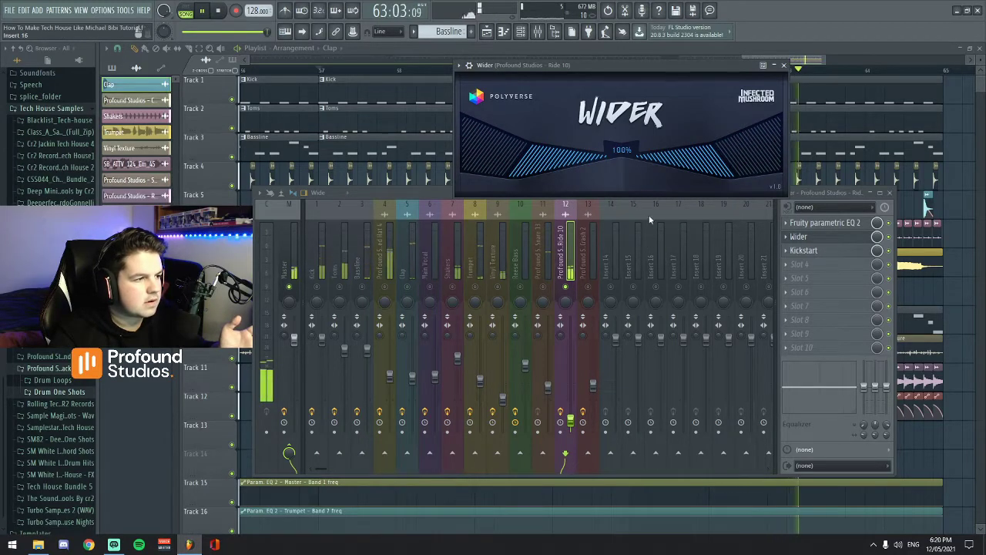
click(784, 65)
key(space)
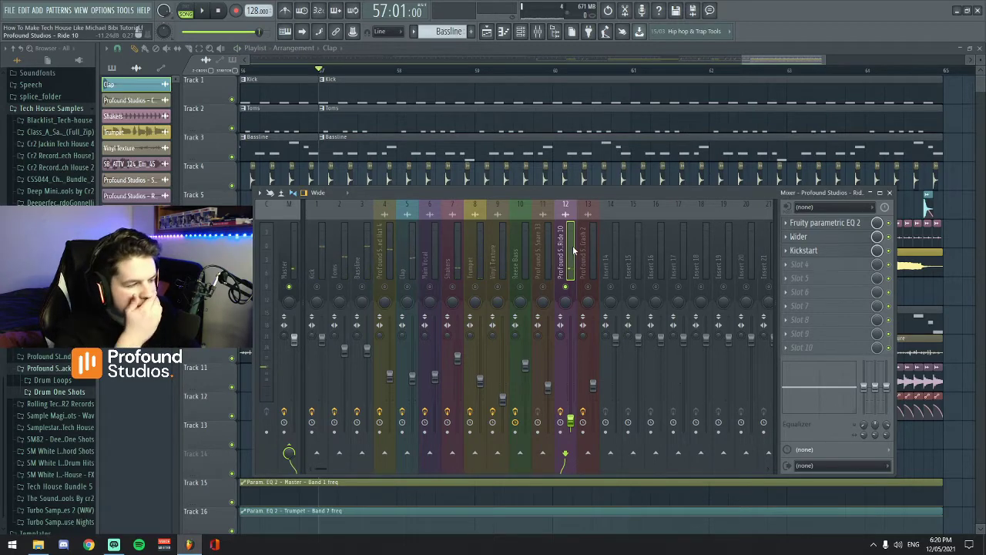
- Close the mixer and audition the arrangement from bars 16 and 32 before stopping playback
key(space)
key(F9)
scroll(705, 172, down, 5)
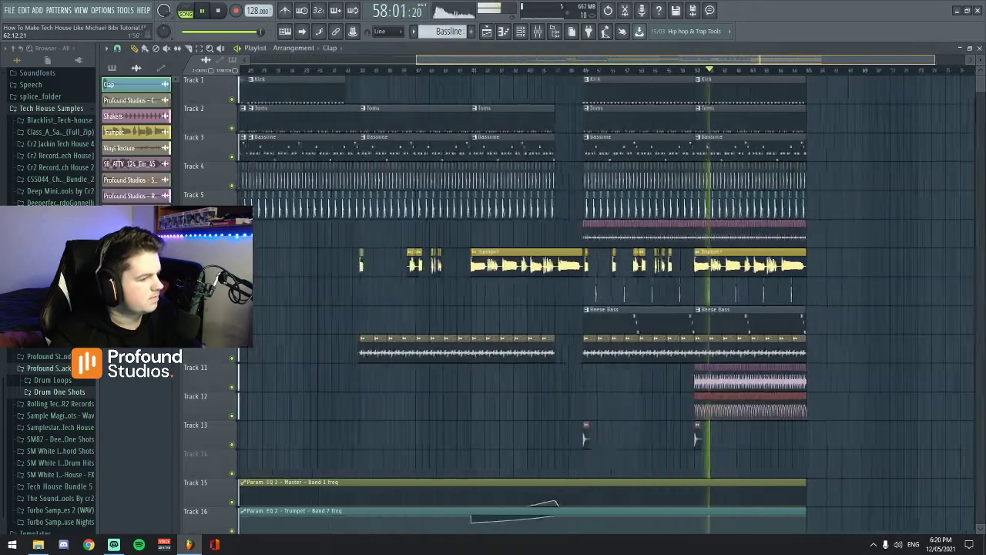
scroll(883, 229, up, 1)
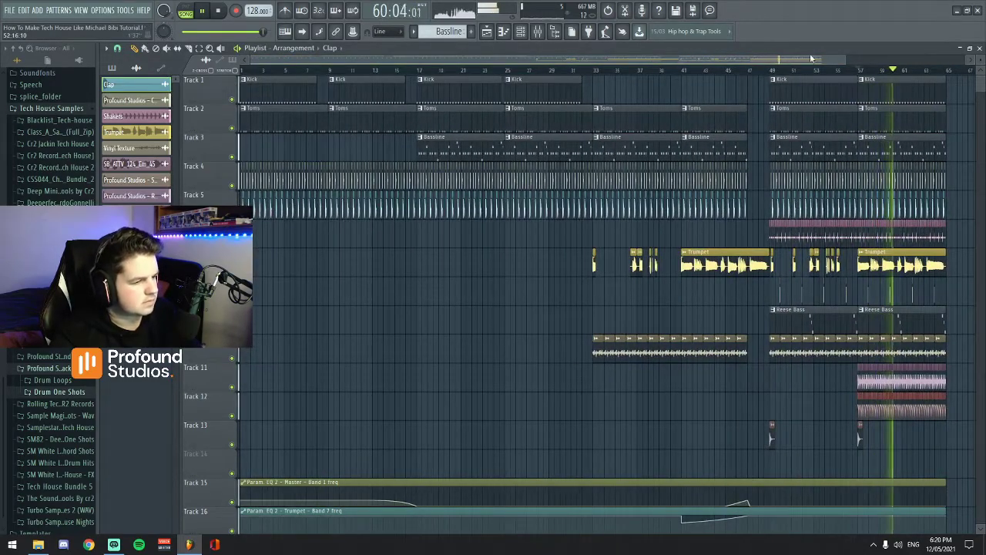
scroll(626, 245, down, 2)
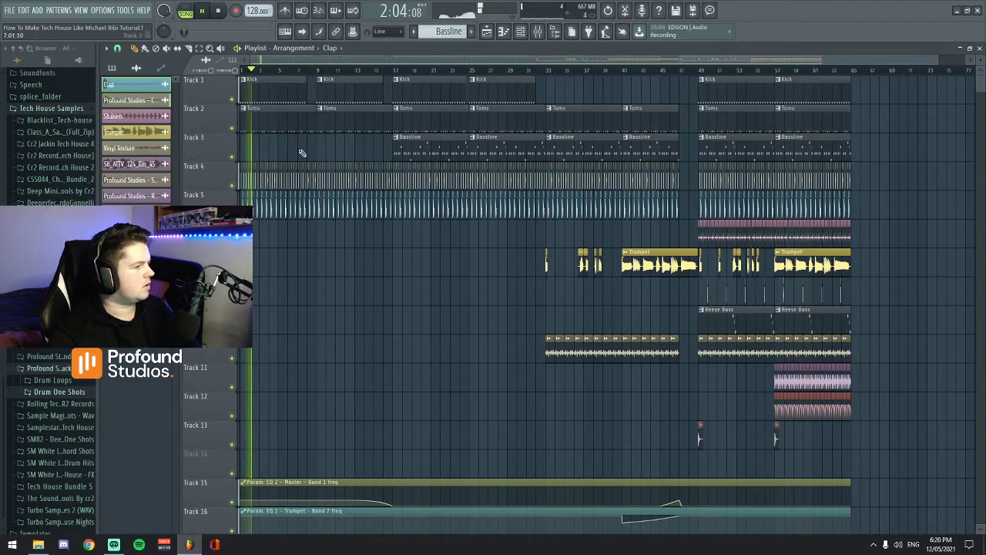
click(393, 70)
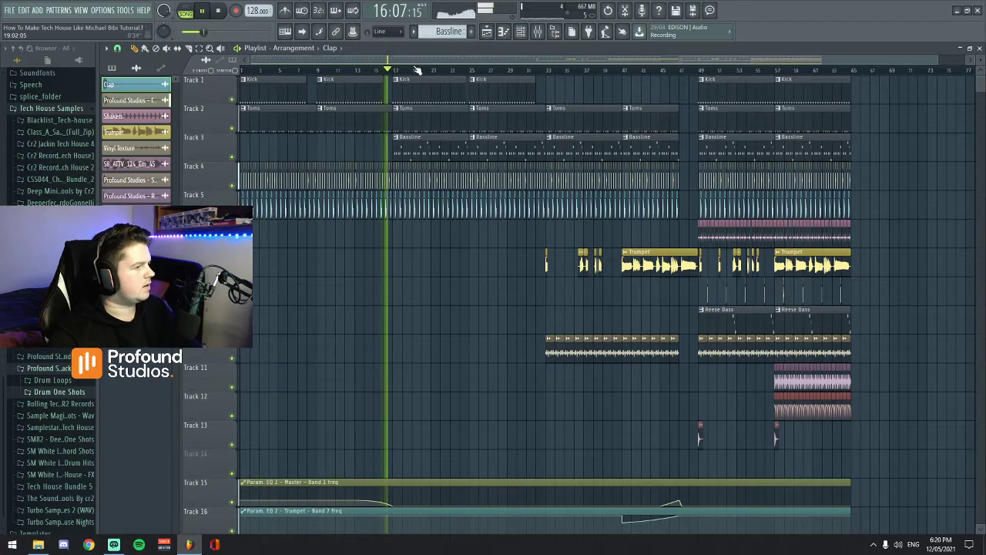
scroll(417, 70, up, 2)
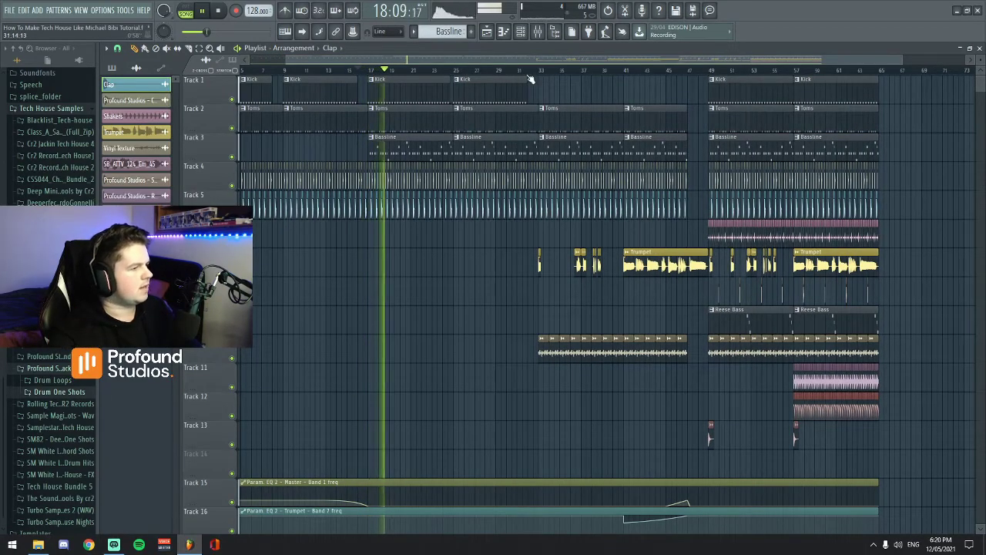
click(532, 71)
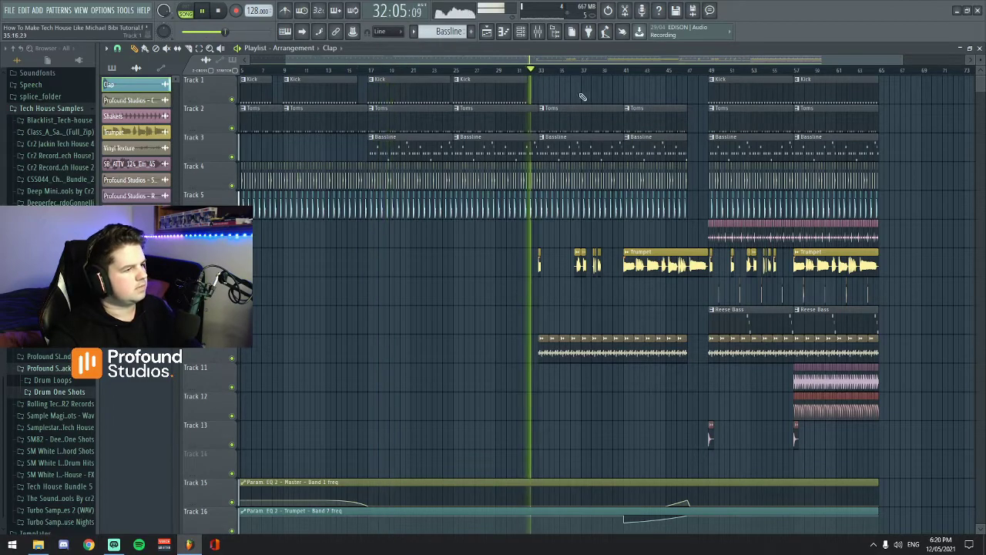
key(space)
- Copy the opening section of the pink Track 6 drop clip to bar 25
scroll(409, 66, up, 1)
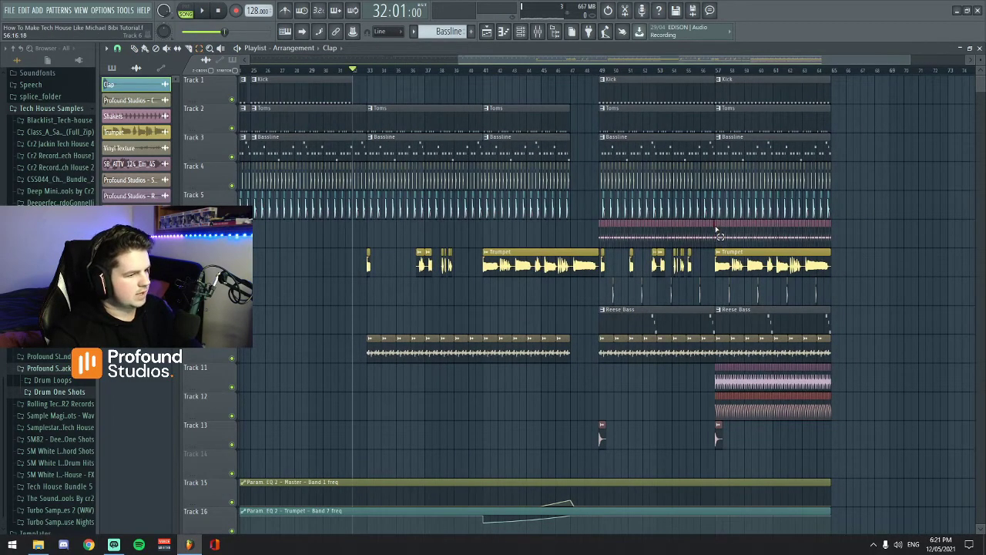
scroll(717, 236, up, 2)
drag(715, 234, 541, 231)
scroll(593, 81, down, 2)
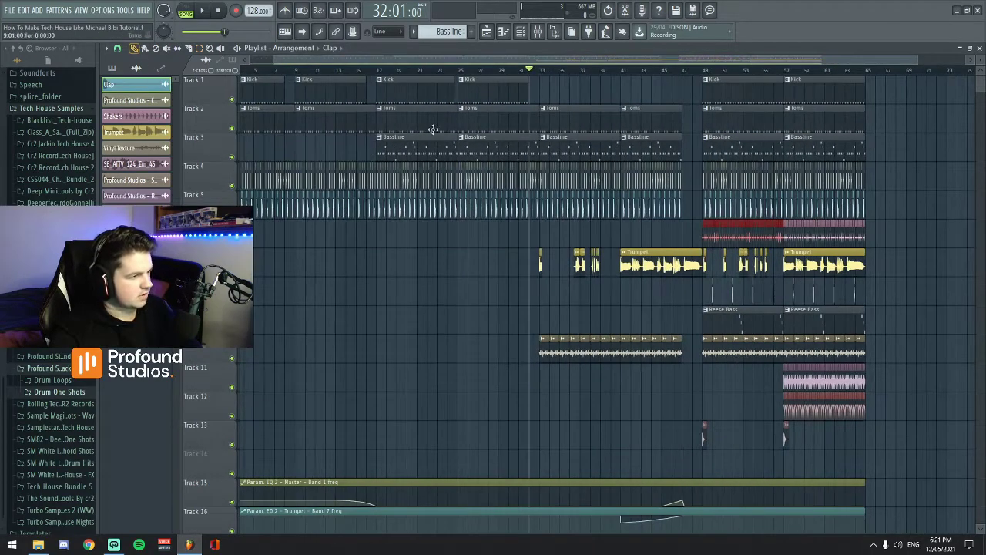
drag(722, 230, 483, 231)
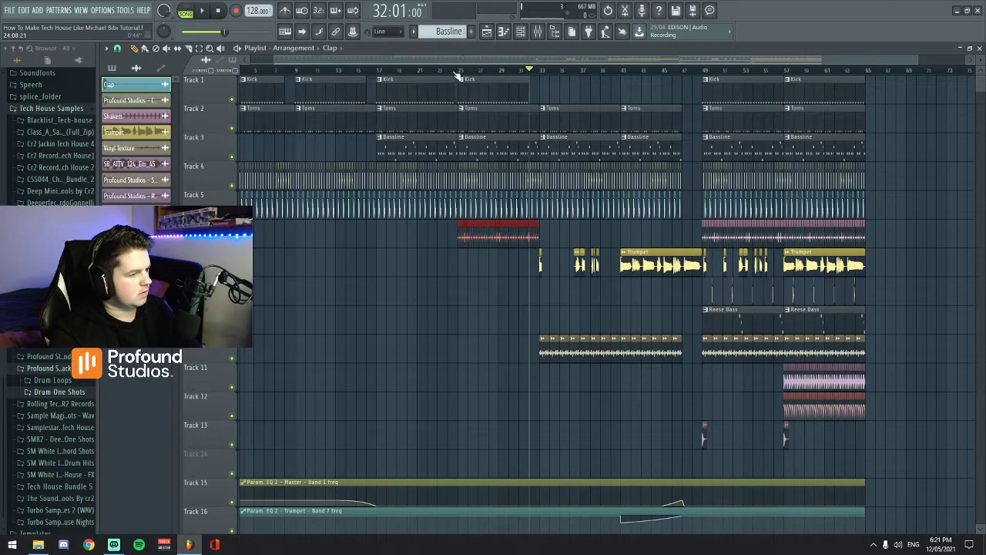
key(space)
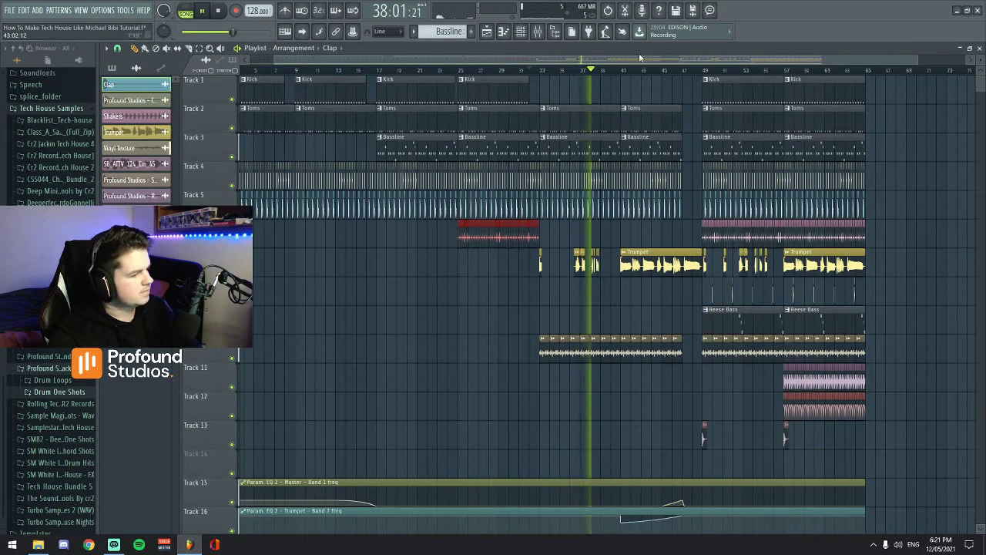
scroll(596, 246, up, 3)
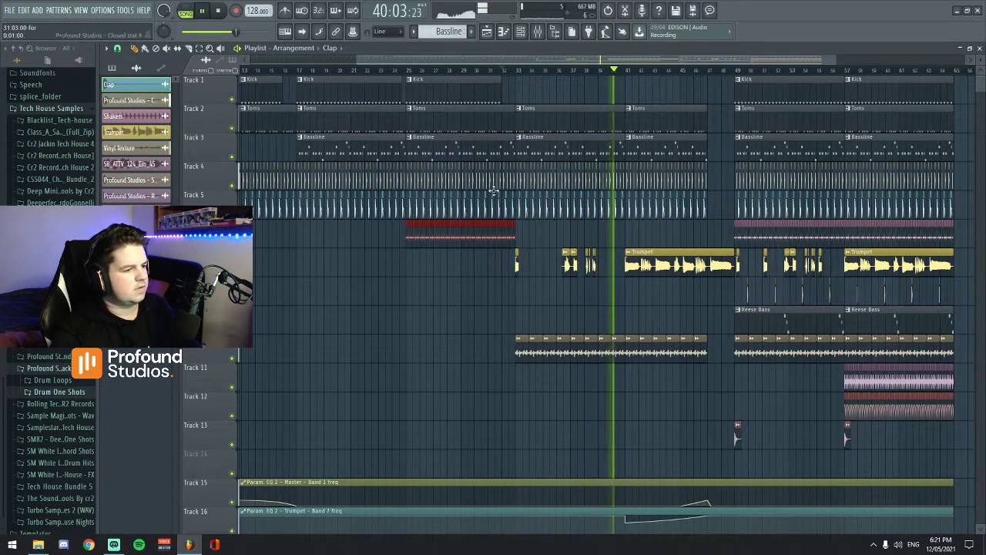
key(space)
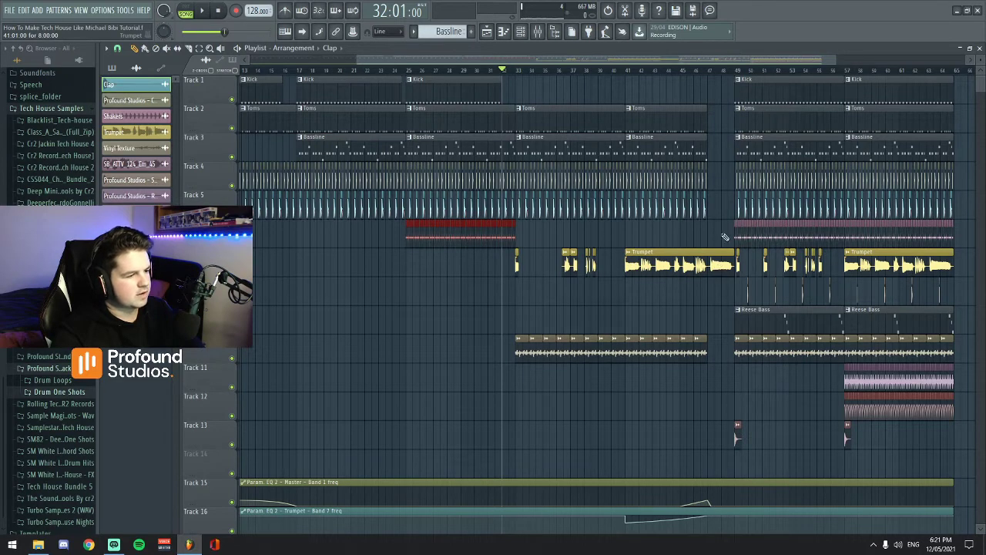
click(733, 71)
key(space)
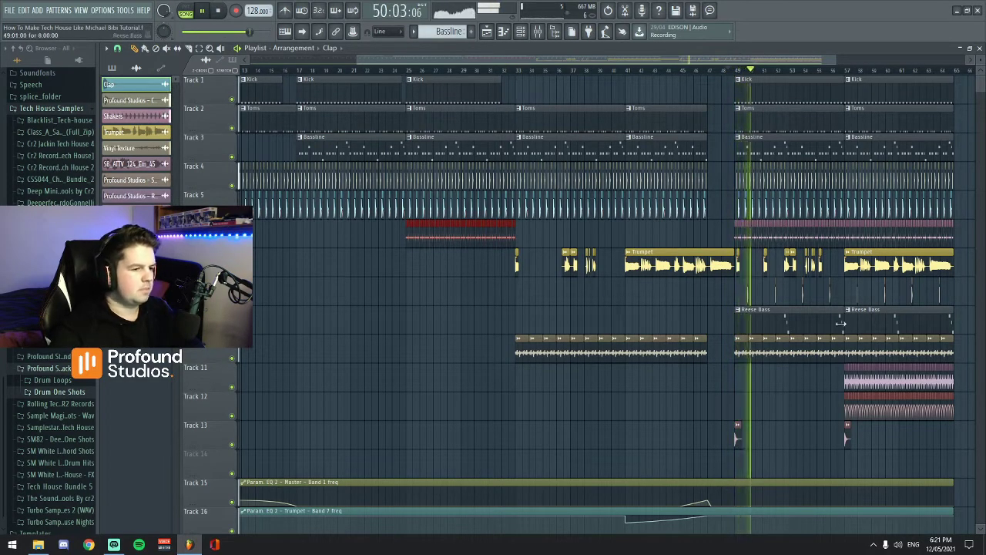
scroll(763, 65, up, 4)
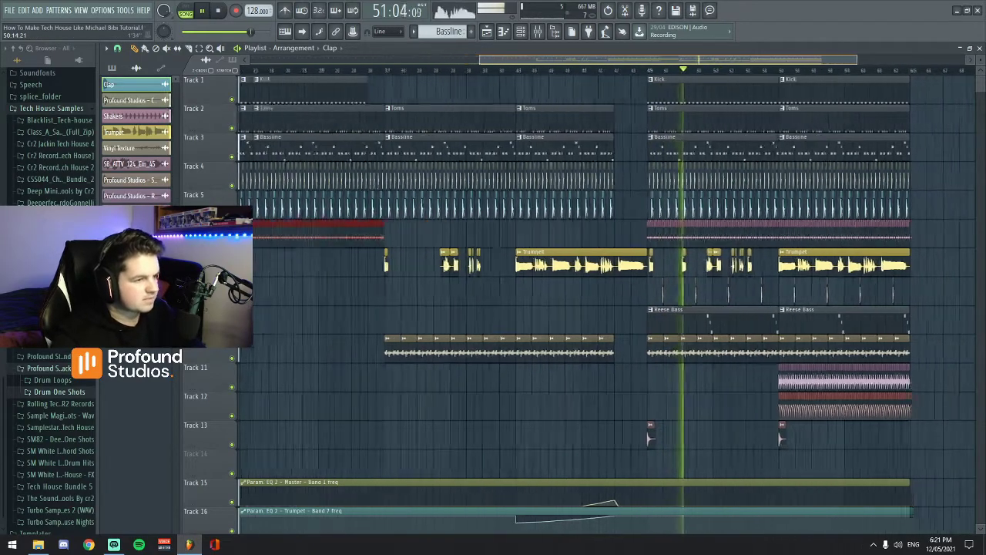
scroll(753, 63, up, 2)
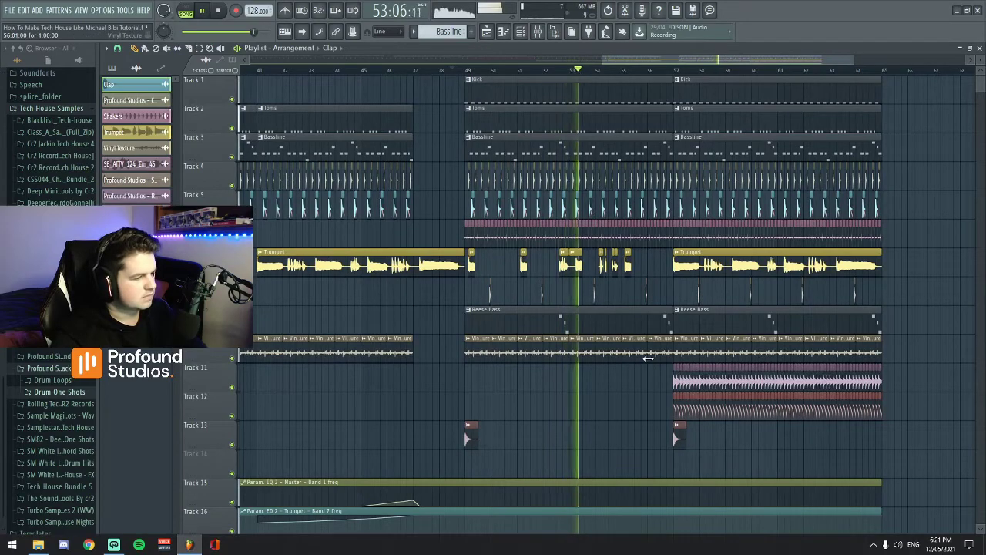
scroll(638, 368, up, 2)
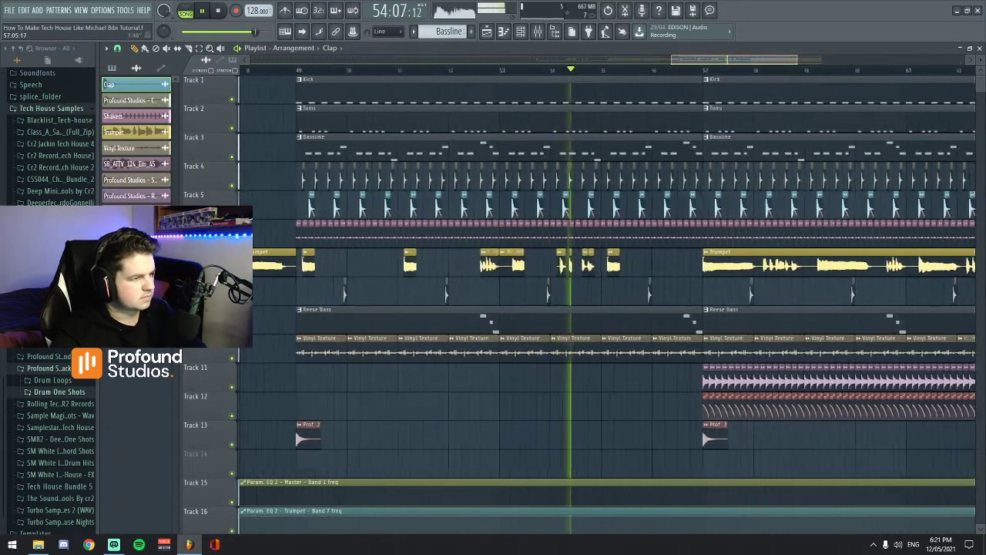
scroll(609, 293, down, 3)
scroll(608, 382, up, 3)
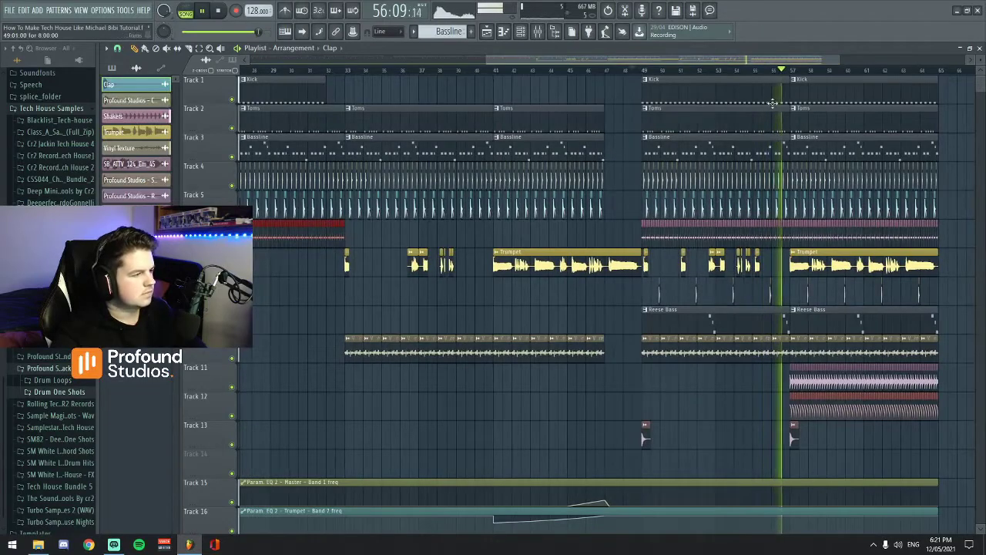
scroll(616, 372, up, 1)
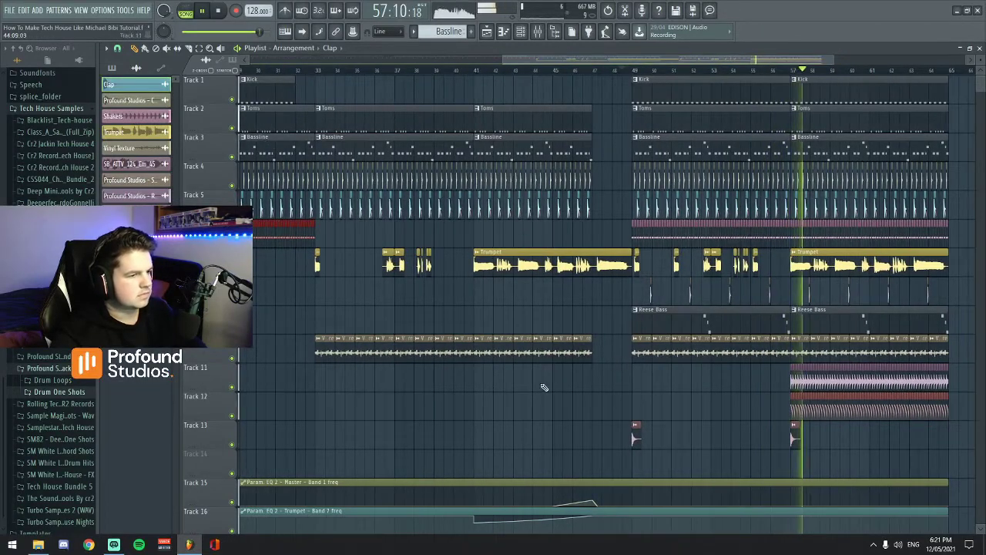
scroll(668, 417, down, 3)
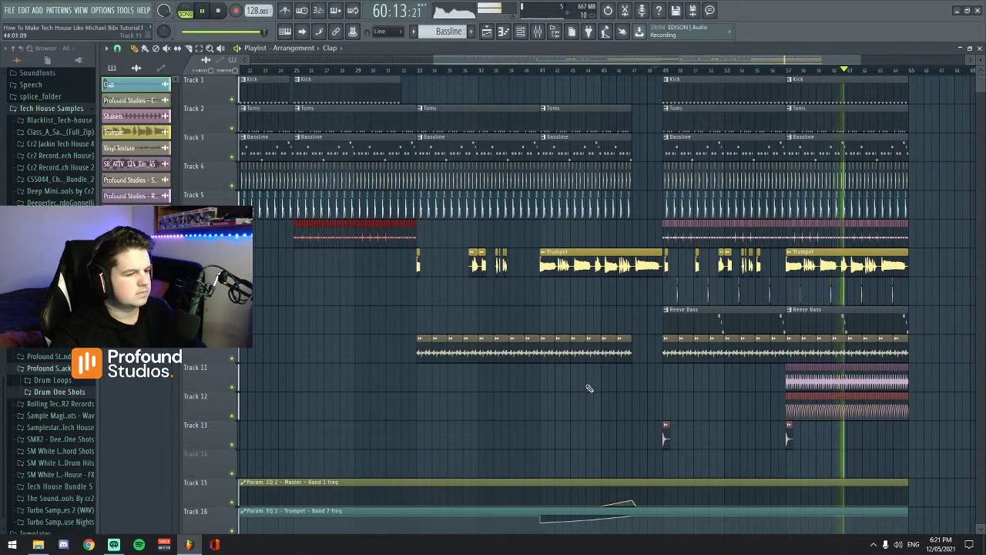
key(space)
scroll(632, 61, up, 4)
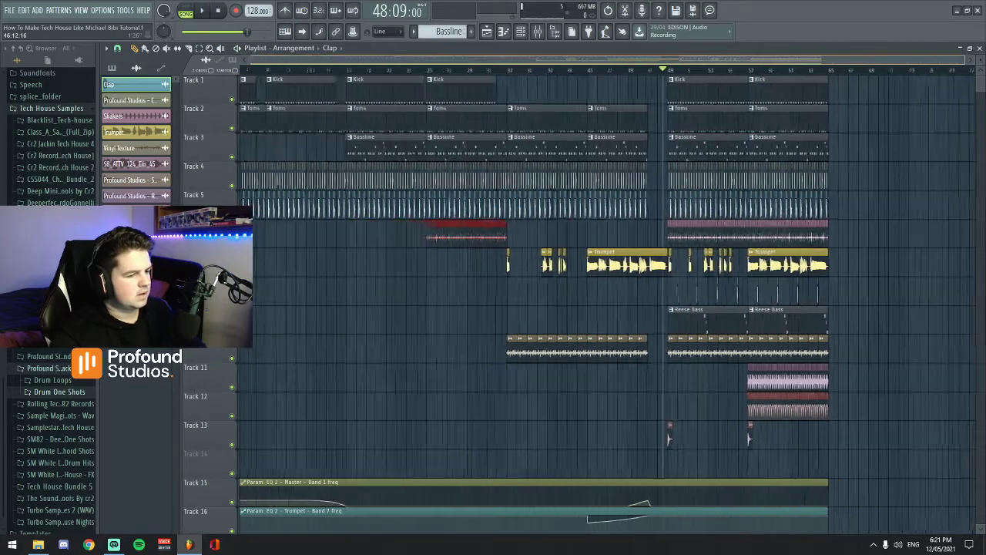
scroll(632, 69, down, 4)
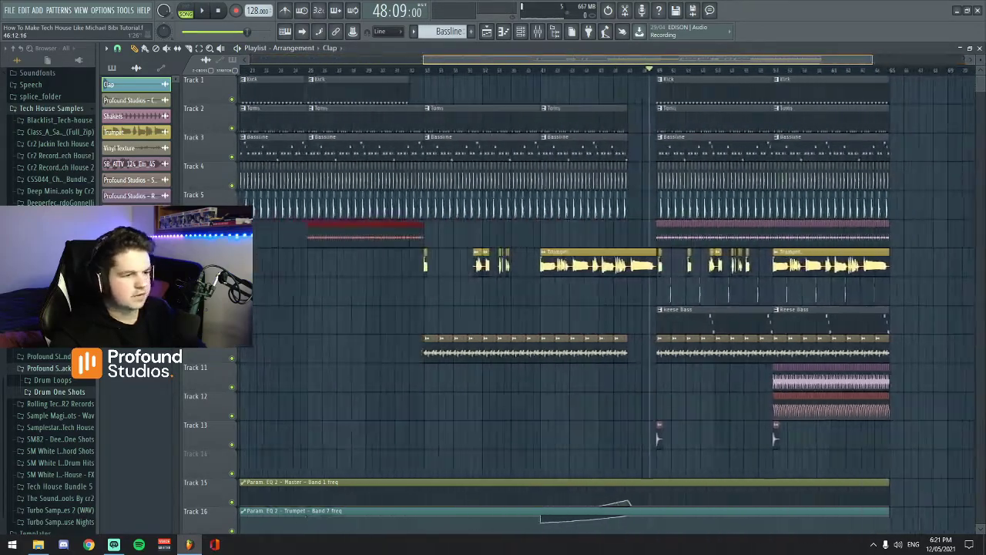
scroll(651, 64, up, 3)
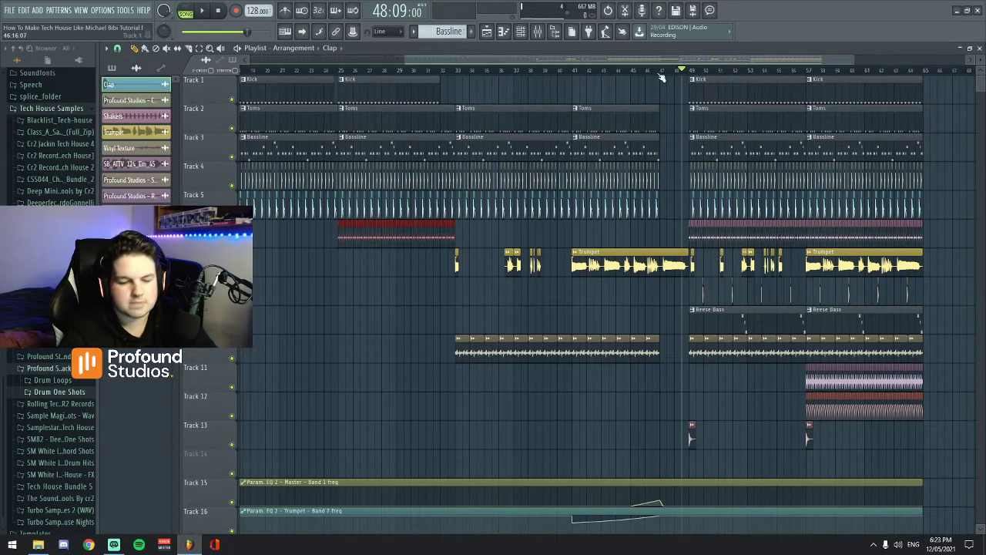
scroll(609, 463, down, 2)
scroll(667, 77, up, 1)
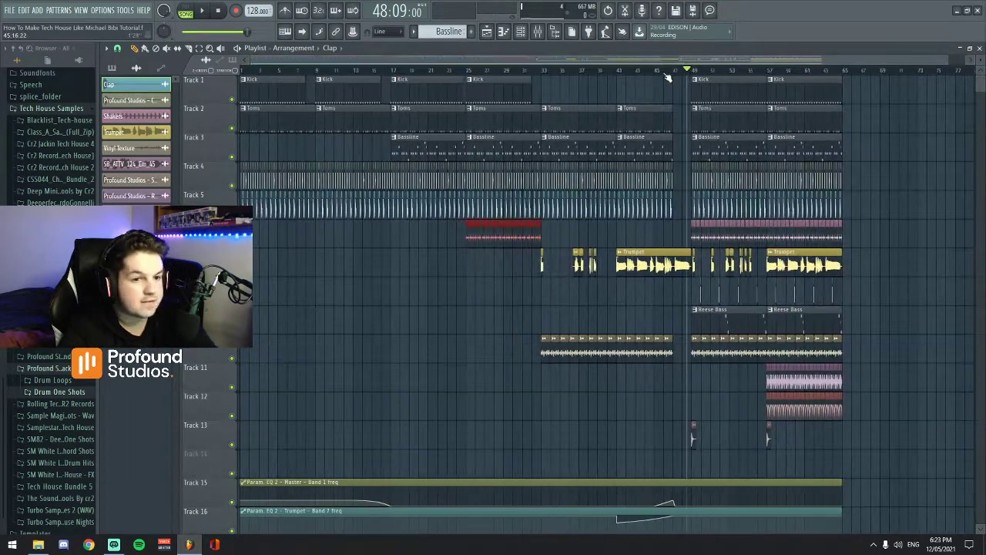